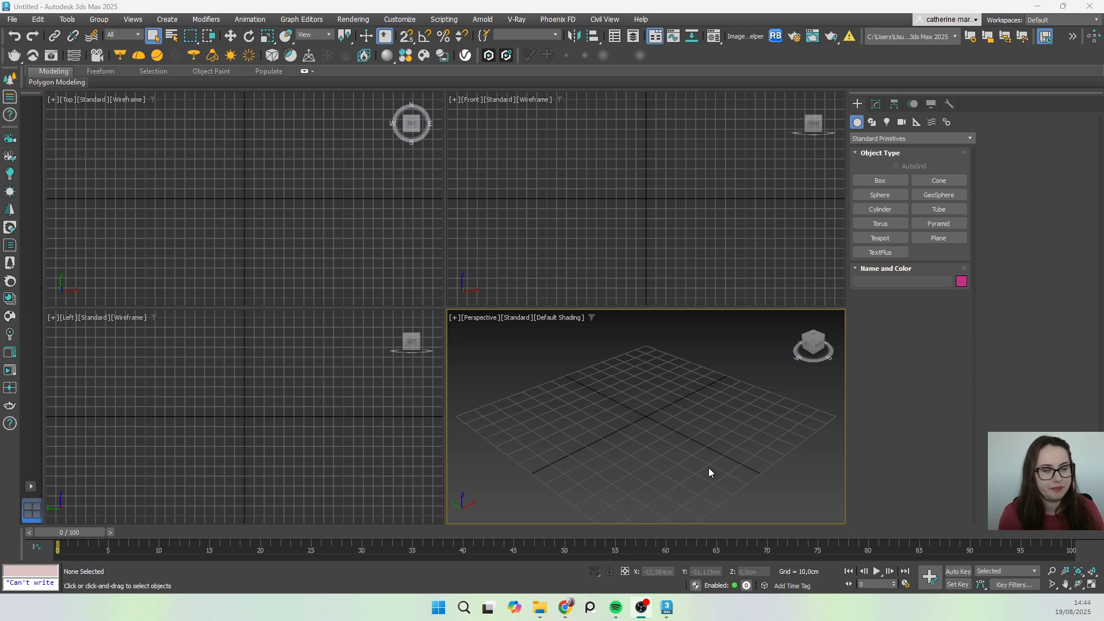
# Step: Create a plane about 156 cm long and 97 cm wide in the Front viewport
pyautogui.click(569, 224)
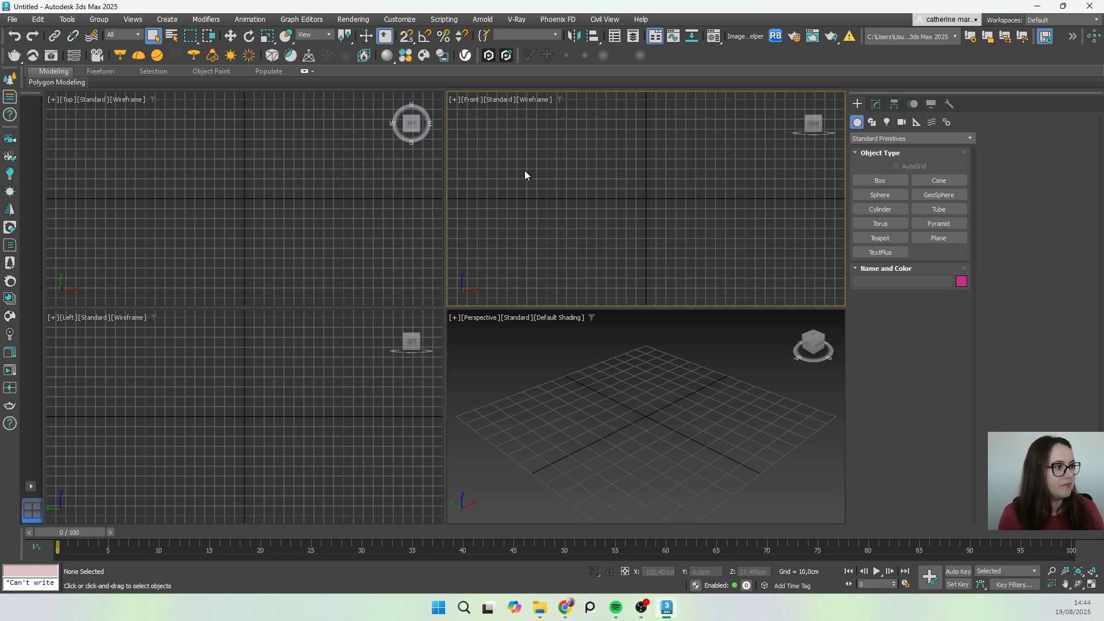
pyautogui.moveTo(652, 191); pyautogui.dragTo(551, 224, button='middle')
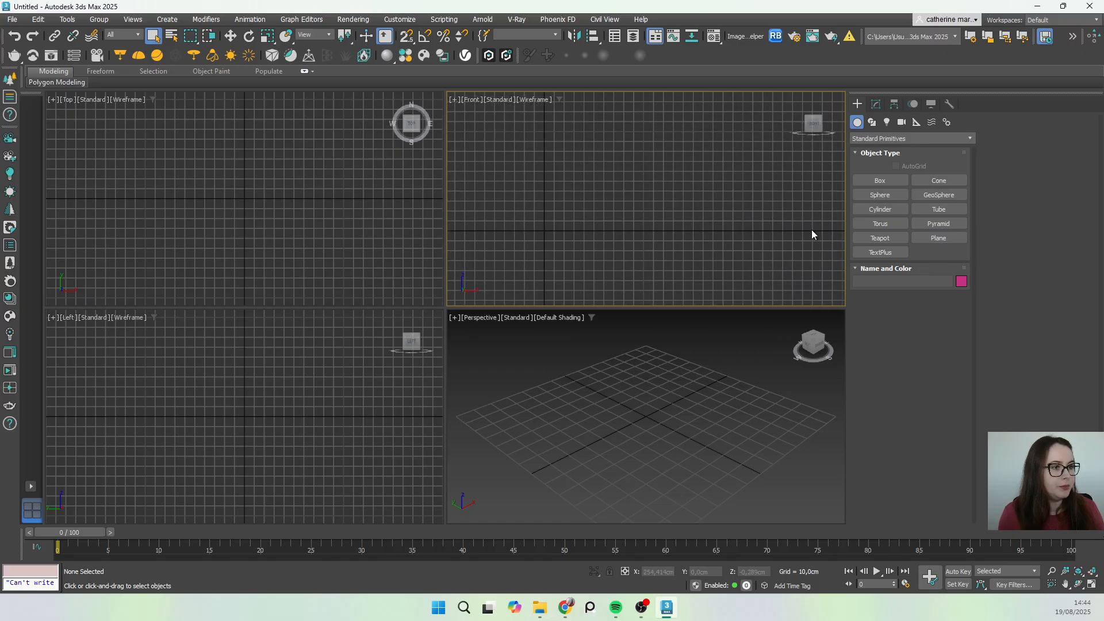
pyautogui.click(939, 239)
pyautogui.scroll(2, 557, 155)
pyautogui.moveTo(556, 127); pyautogui.dragTo(653, 283)
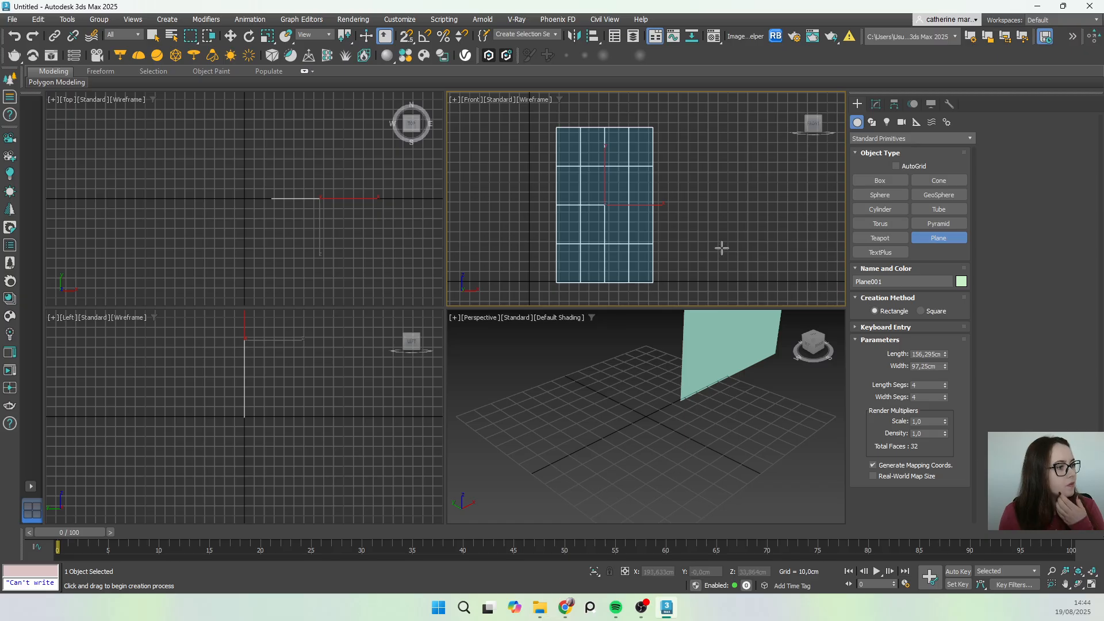
# Step: Set the plane's length to 25 cm and its width to 9 cm
pyautogui.click(927, 354)
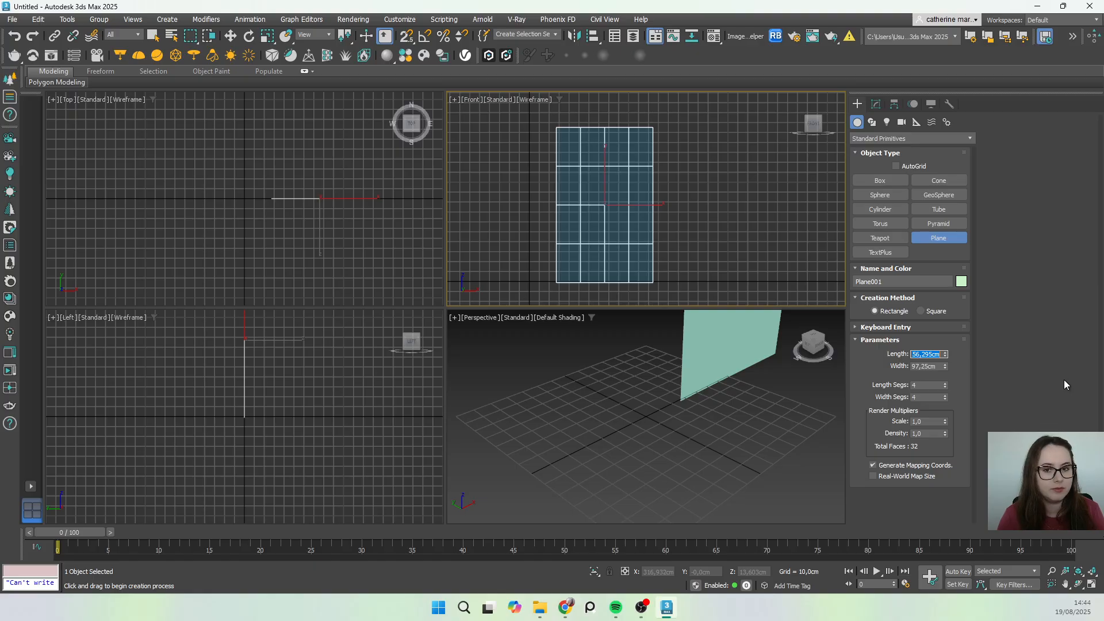
pyautogui.write('25')
pyautogui.press('Return')
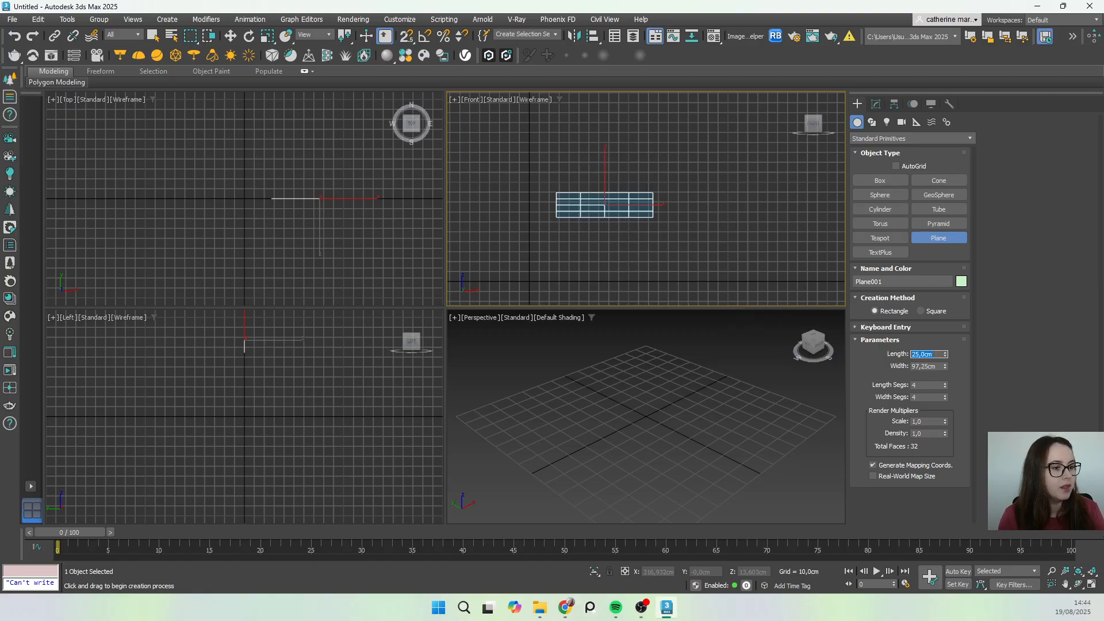
pyautogui.click(931, 363)
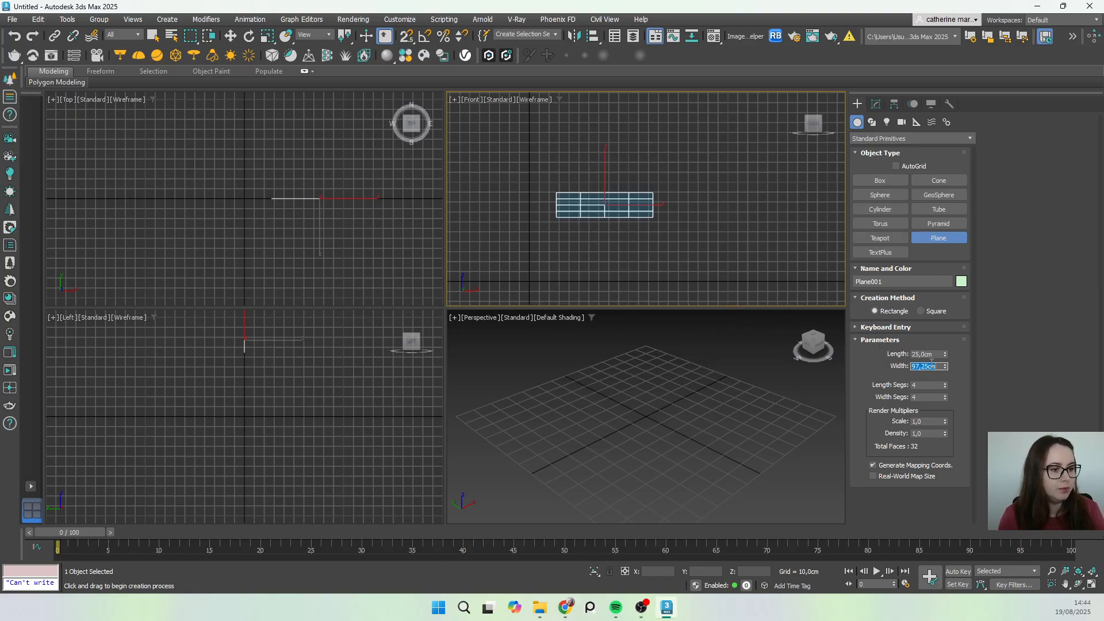
pyautogui.write('9')
pyautogui.press('Return')
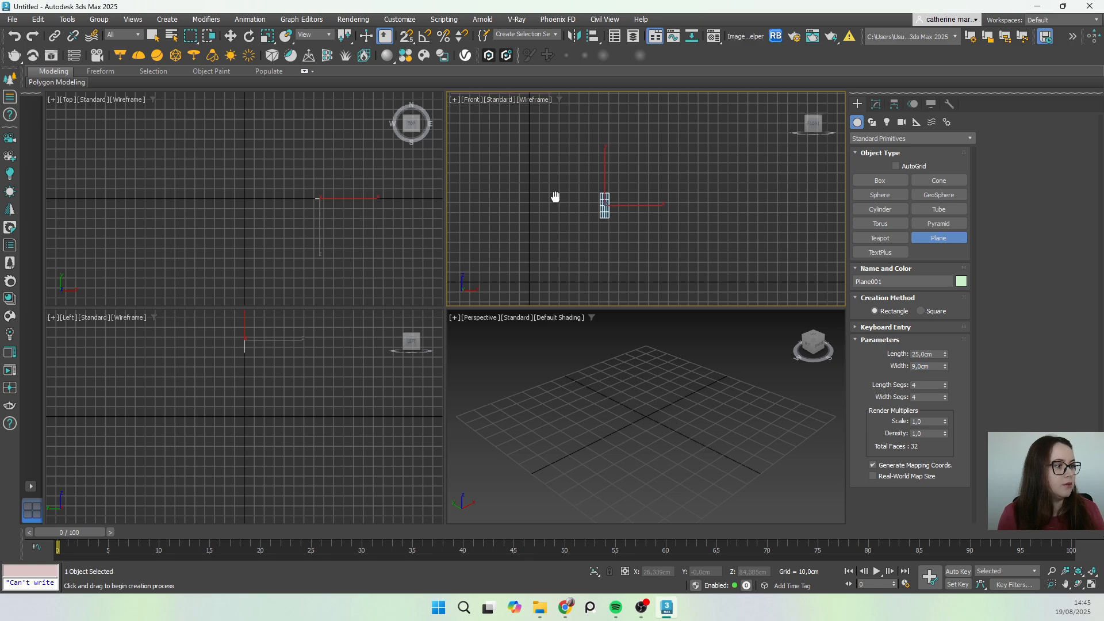
# Step: Move the plane close to the world origin in the Front view, to about X 9.1 cm and Z 14.7 cm
pyautogui.press('w')
pyautogui.moveTo(622, 190); pyautogui.dragTo(552, 259)
pyautogui.scroll(6, 544, 270)
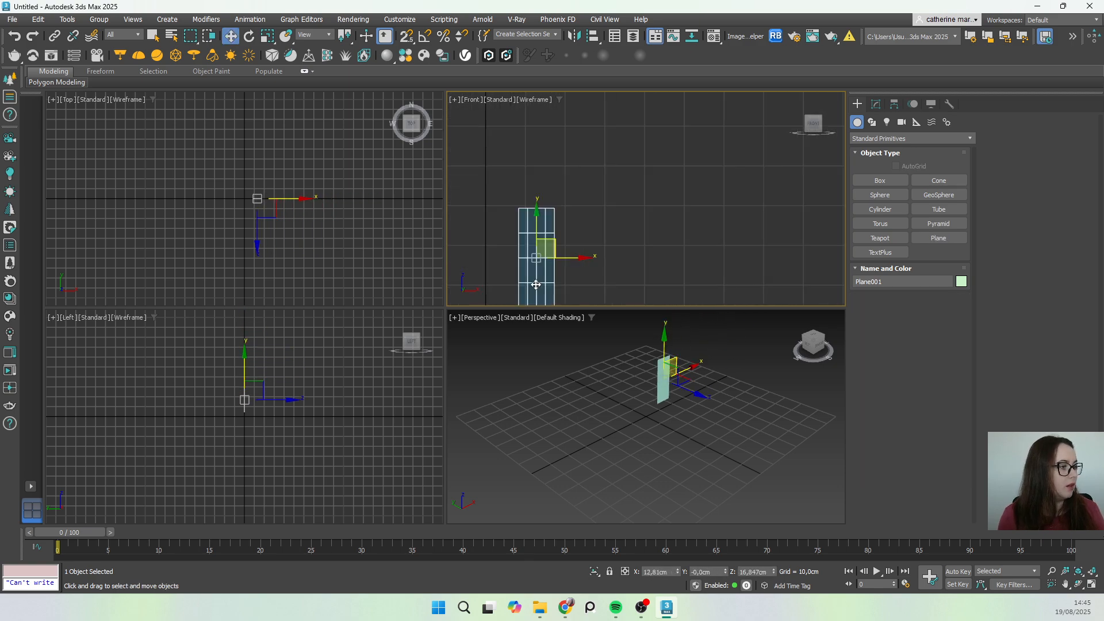
pyautogui.moveTo(536, 285); pyautogui.dragTo(592, 214, button='middle')
pyautogui.scroll(3, 592, 215)
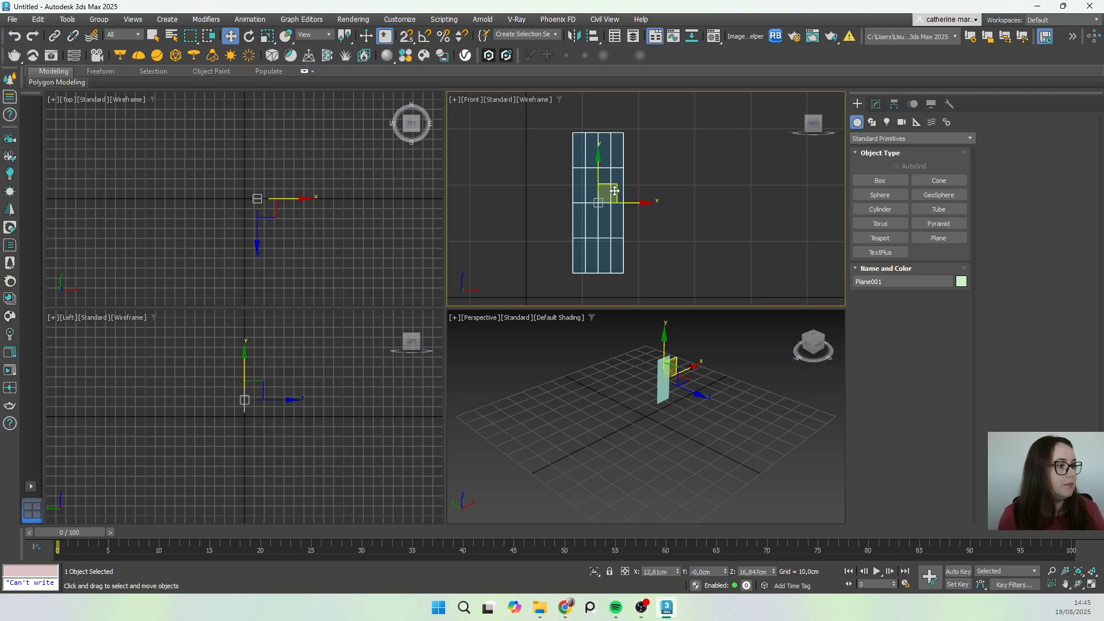
pyautogui.moveTo(614, 191); pyautogui.dragTo(593, 202)
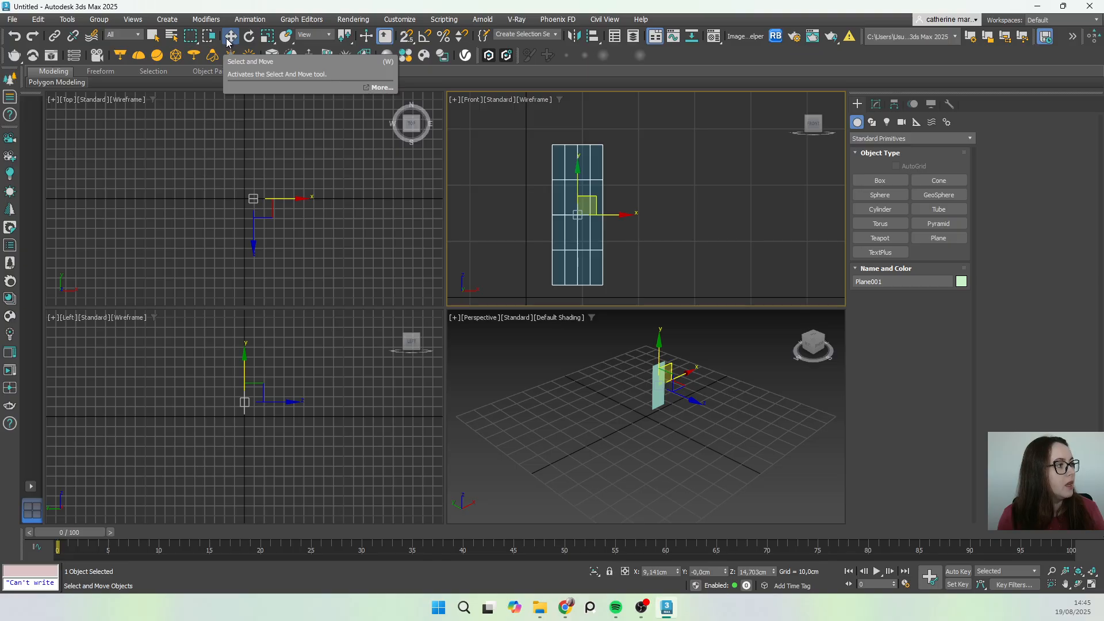
# Step: Deselect the plane, switch to the Select Object tool and reselect the plane with a rectangular region
pyautogui.click(651, 155)
pyautogui.moveTo(676, 135); pyautogui.dragTo(593, 211)
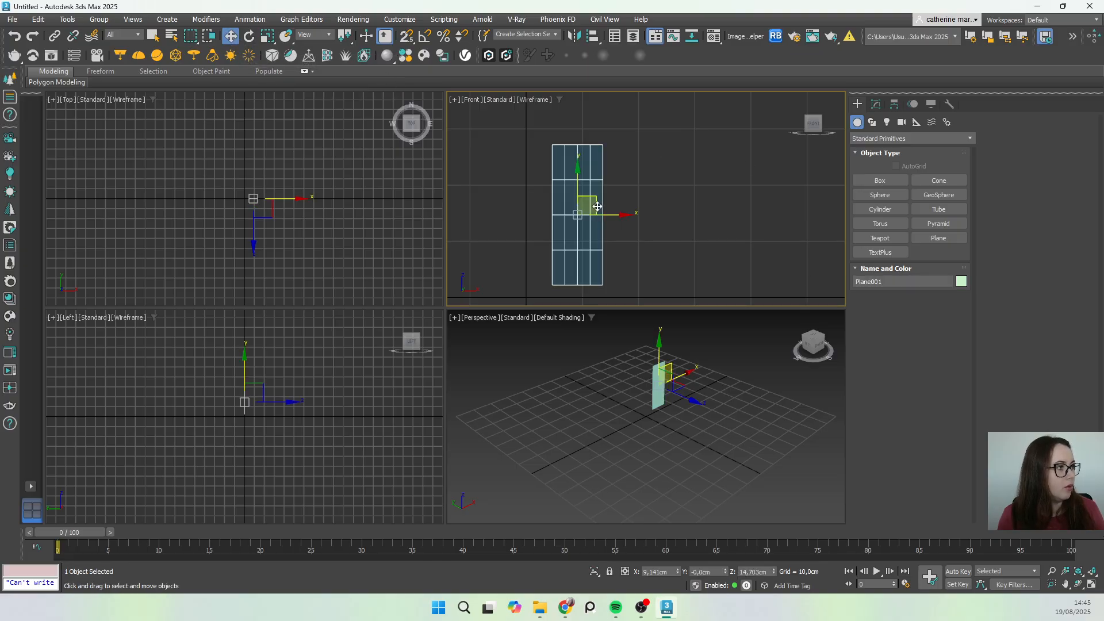
pyautogui.click(696, 154)
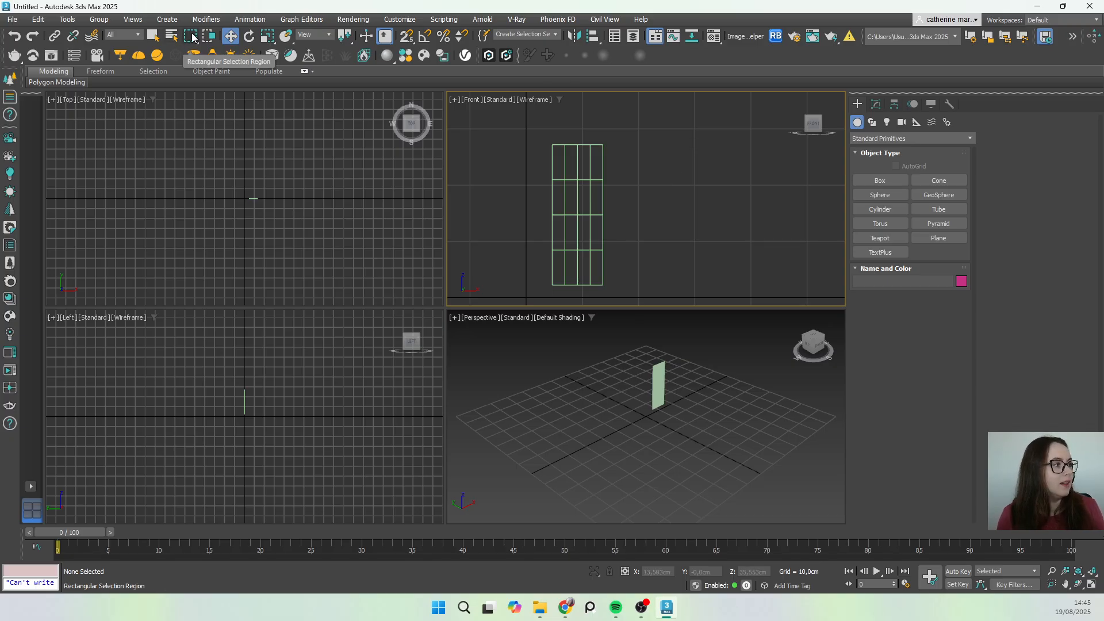
pyautogui.press('q')
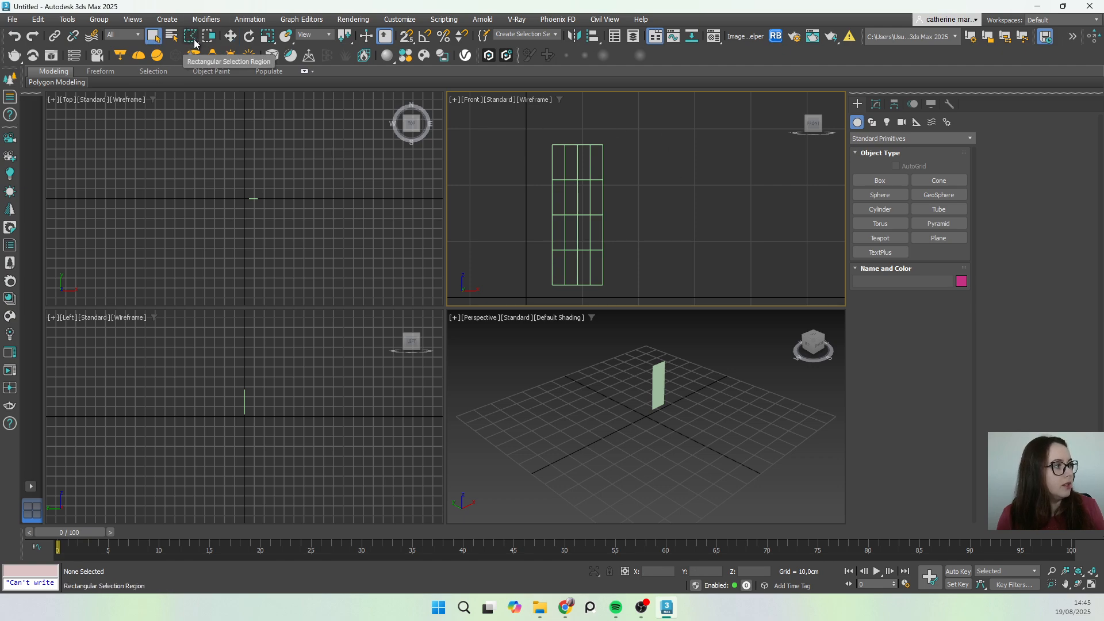
pyautogui.press('q')
pyautogui.press('q')
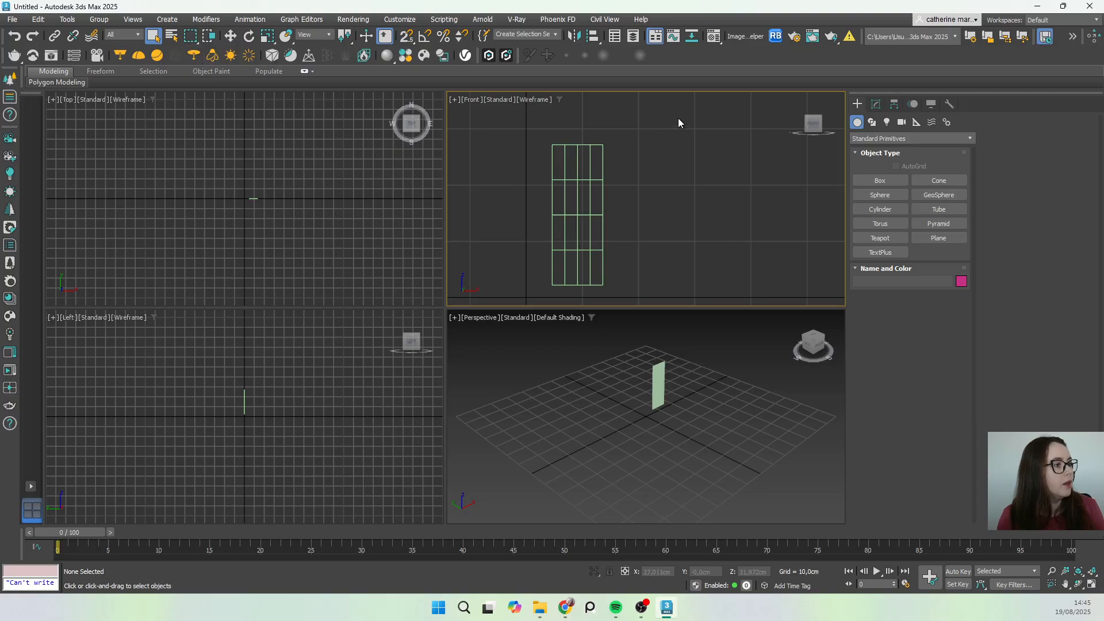
pyautogui.moveTo(678, 119); pyautogui.dragTo(584, 264)
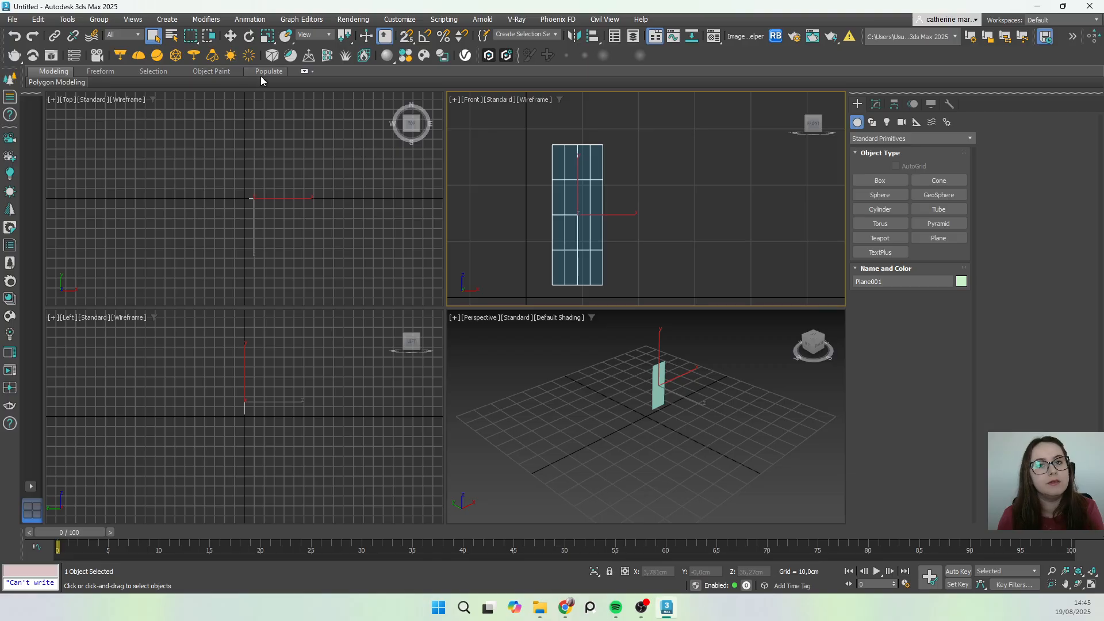
# Step: Open the Material Editor and place its window clear of the plane in the Front viewport
pyautogui.moveTo(636, 188); pyautogui.dragTo(575, 219, button='middle')
pyautogui.scroll(-2, 584, 219)
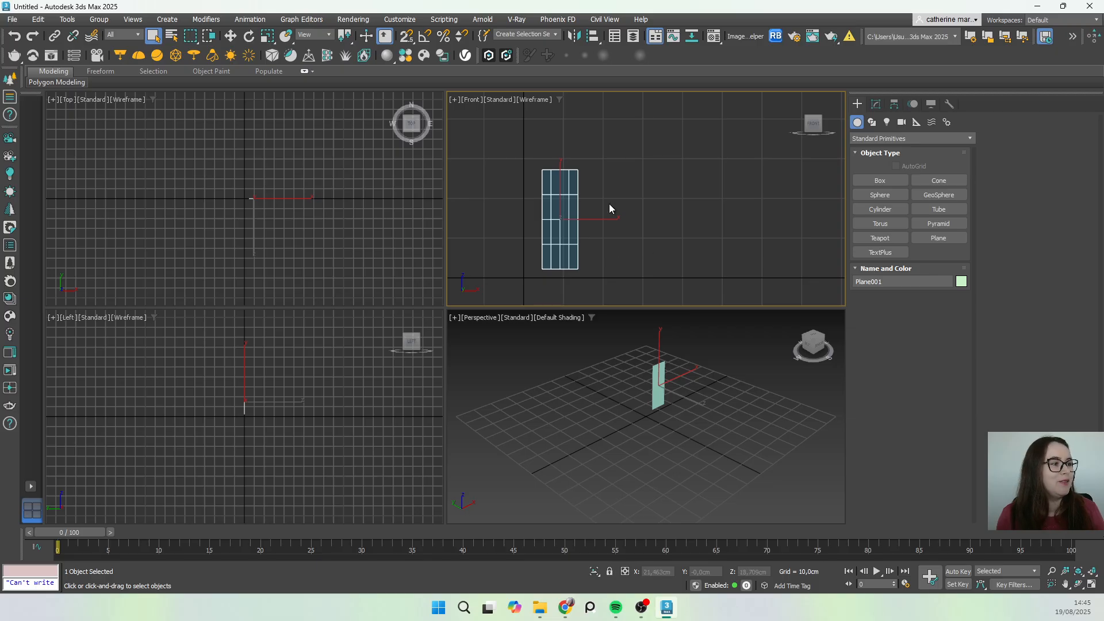
pyautogui.click(713, 37)
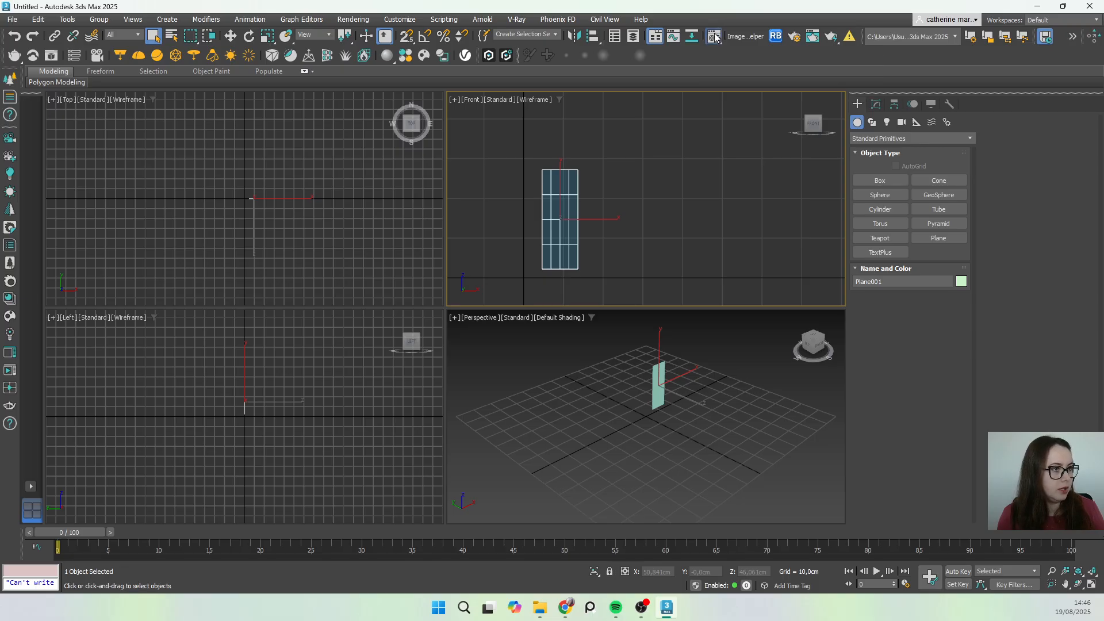
pyautogui.moveTo(717, 83); pyautogui.dragTo(720, 70)
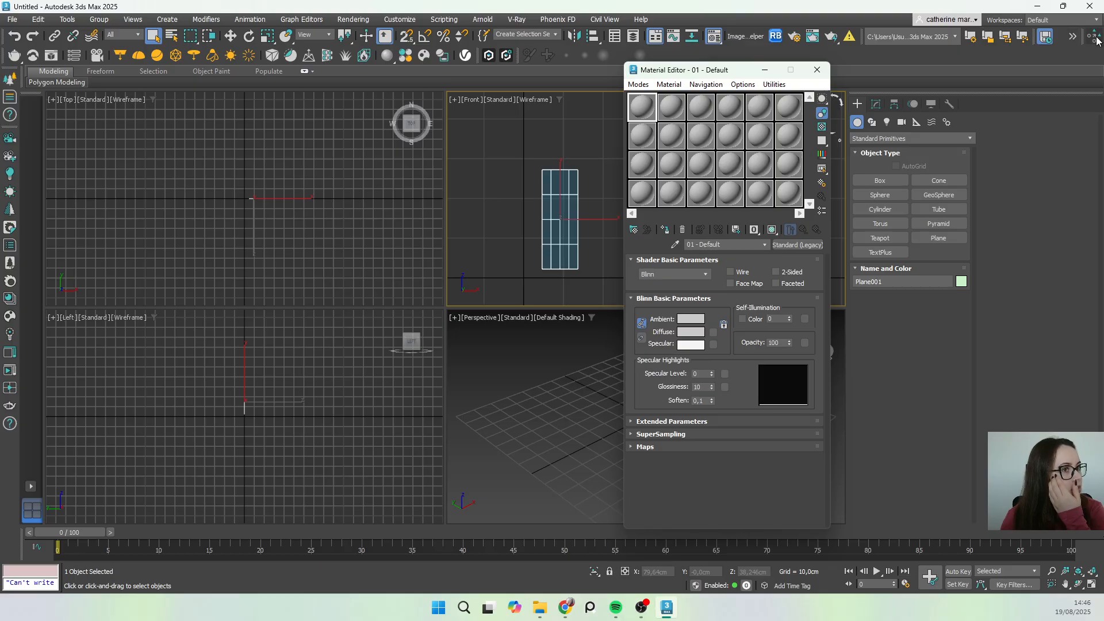
pyautogui.click(1073, 35)
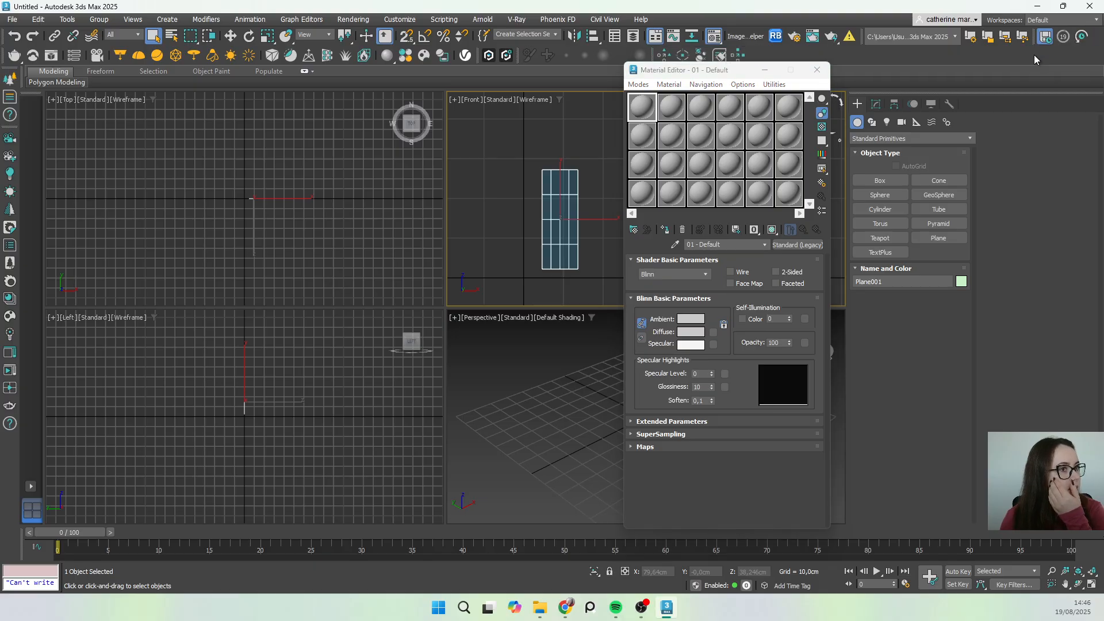
pyautogui.click(1042, 36)
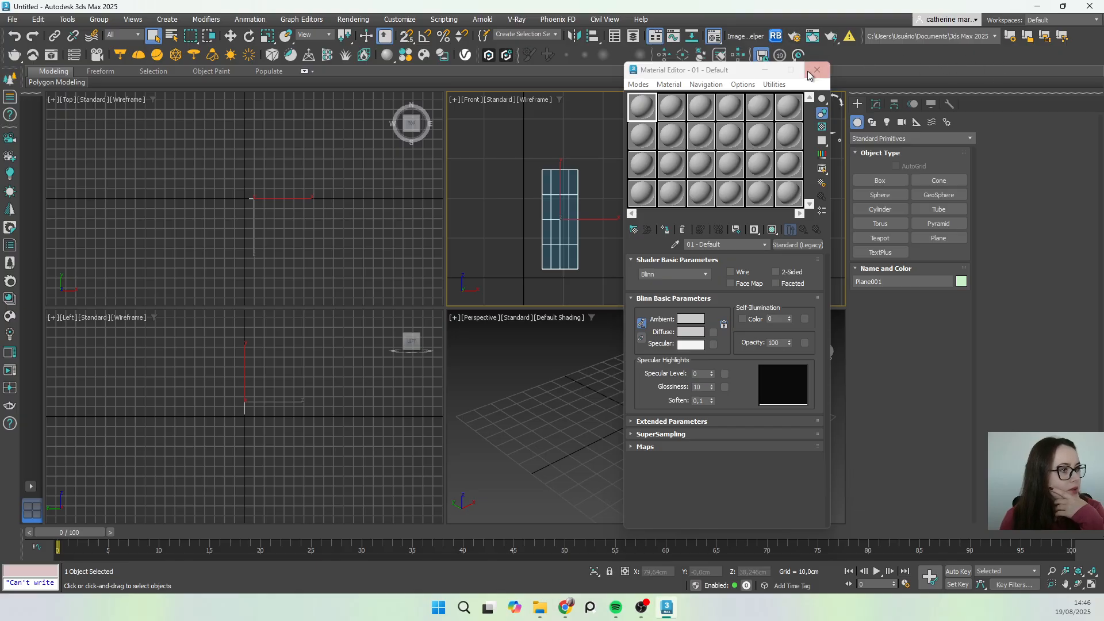
pyautogui.moveTo(717, 74); pyautogui.dragTo(719, 66)
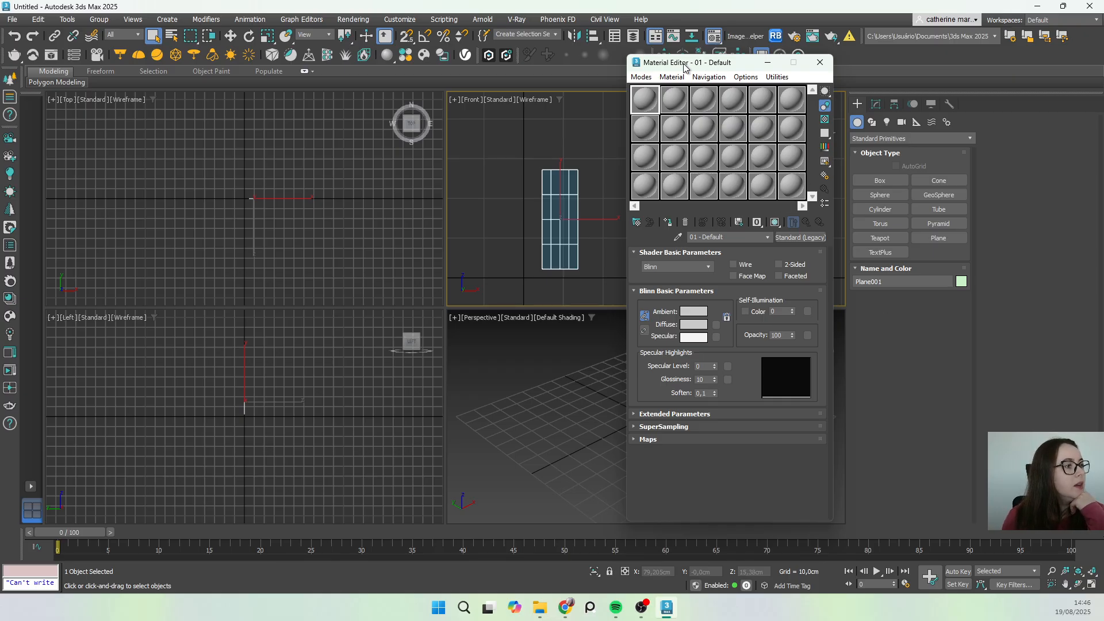
pyautogui.moveTo(684, 67); pyautogui.dragTo(685, 79)
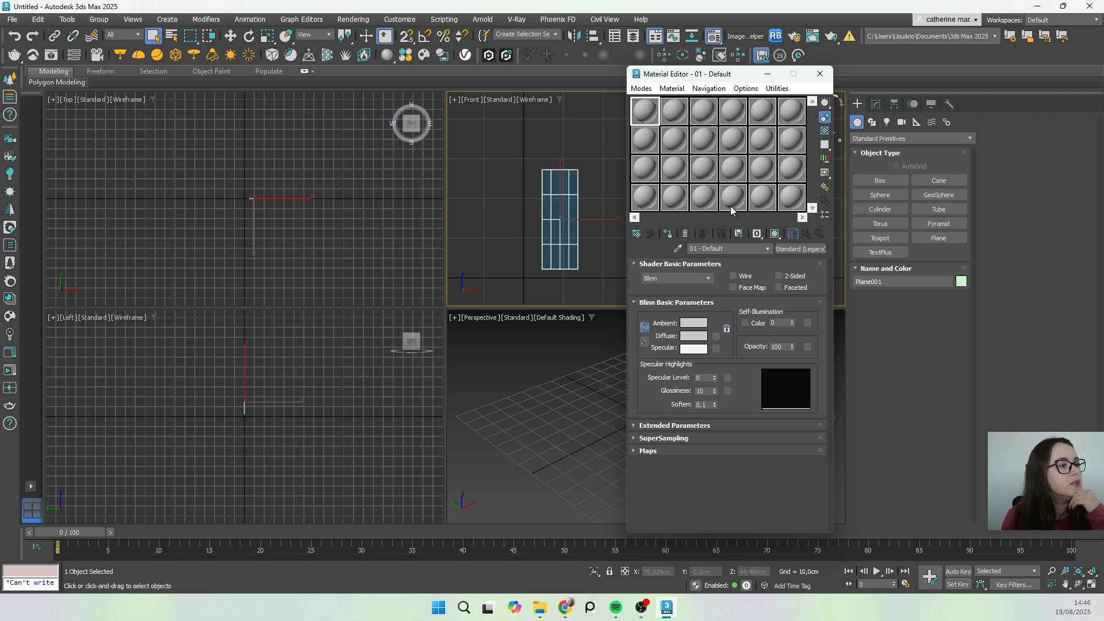
# Step: Cycle the material sample slots through the 3x2 and 5x3 layouts and back to 6x4
pyautogui.click(778, 89)
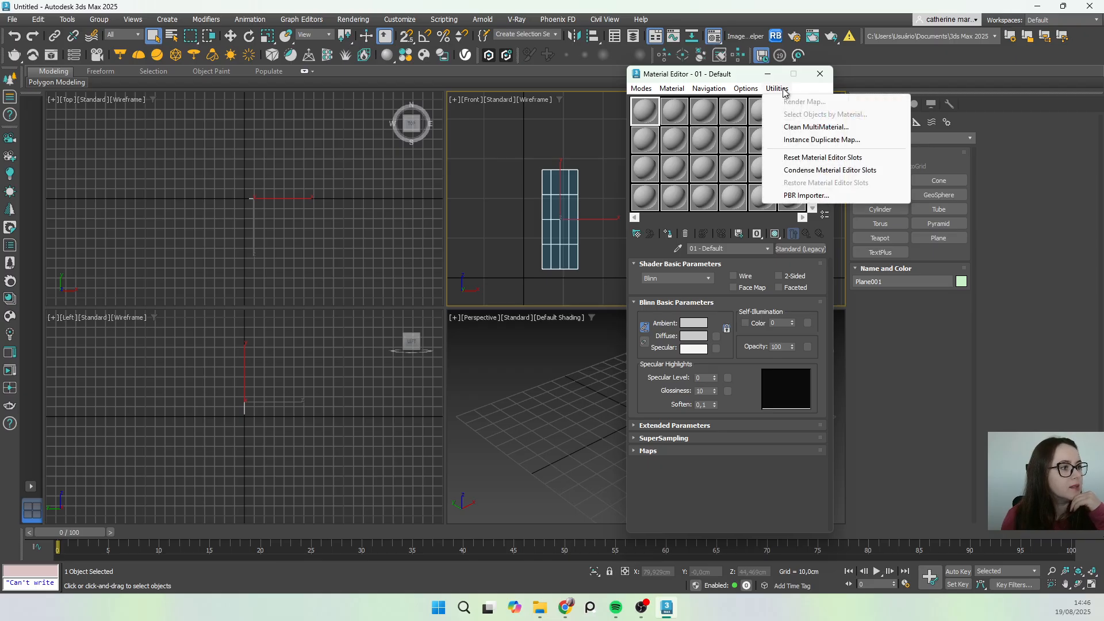
pyautogui.moveTo(757, 92)
pyautogui.click(782, 194)
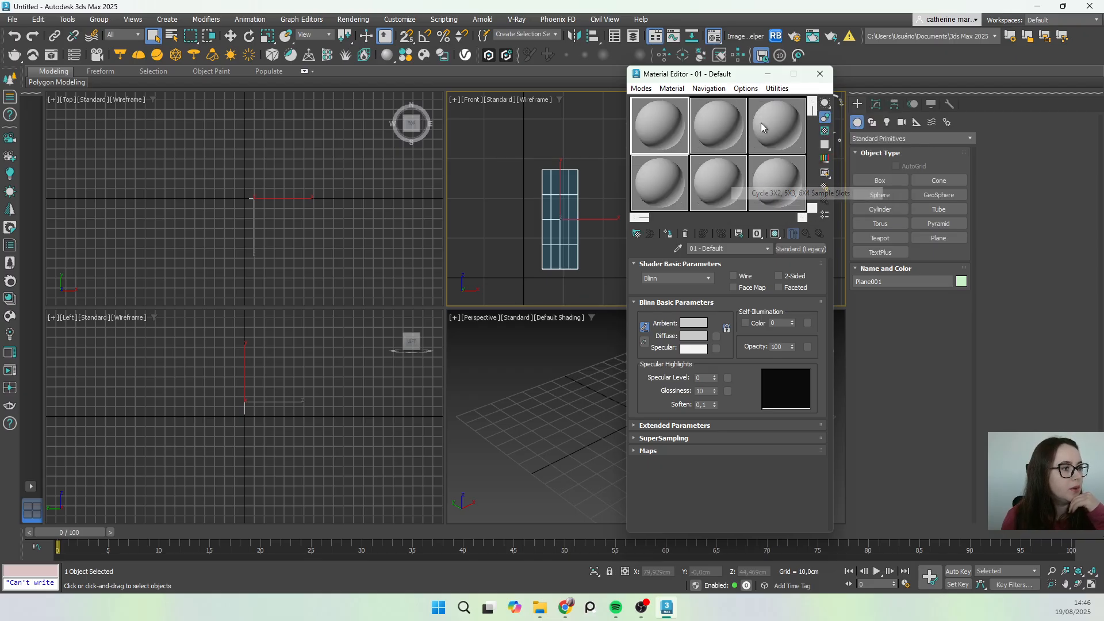
pyautogui.click(748, 88)
pyautogui.click(772, 194)
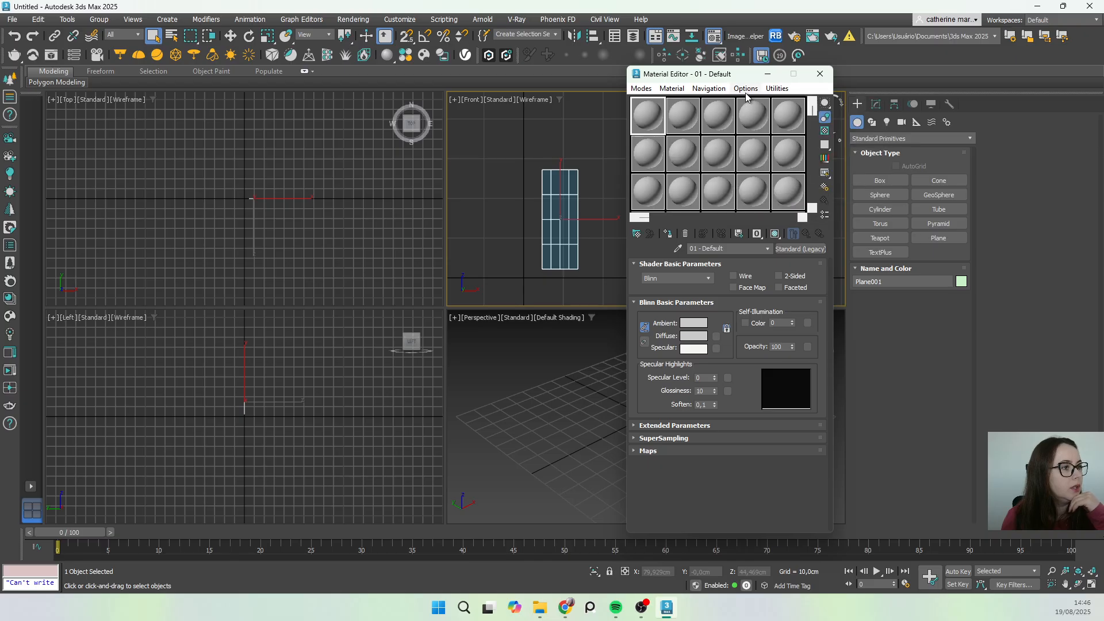
pyautogui.click(748, 90)
pyautogui.click(767, 195)
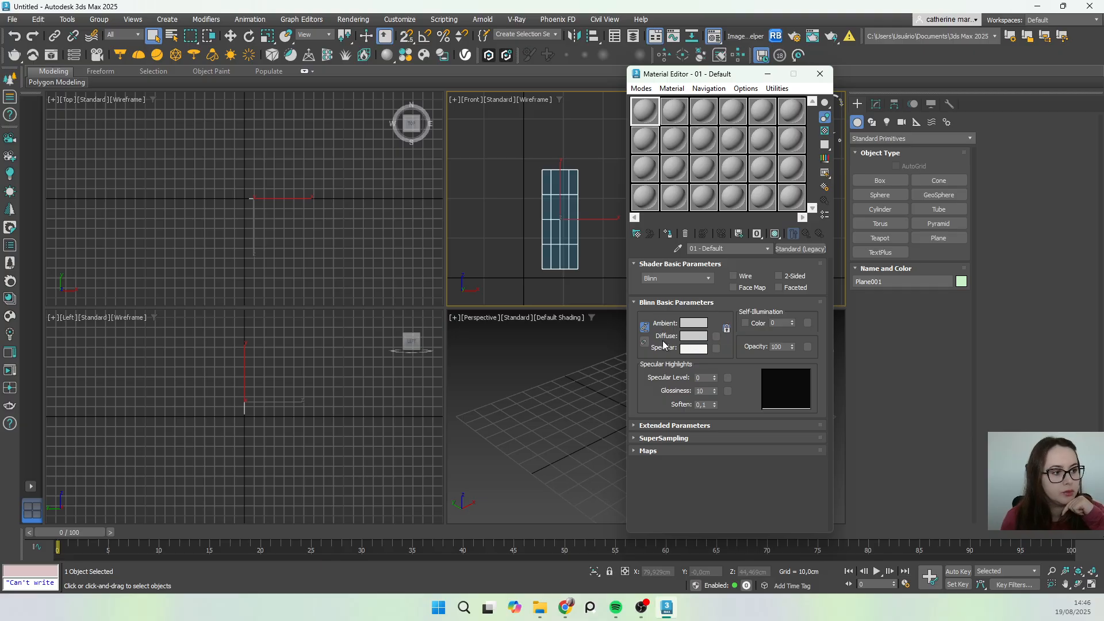
# Step: Set the first material's diffuse color to a saturated magenta
pyautogui.click(687, 339)
pyautogui.moveTo(661, 302); pyautogui.dragTo(669, 292)
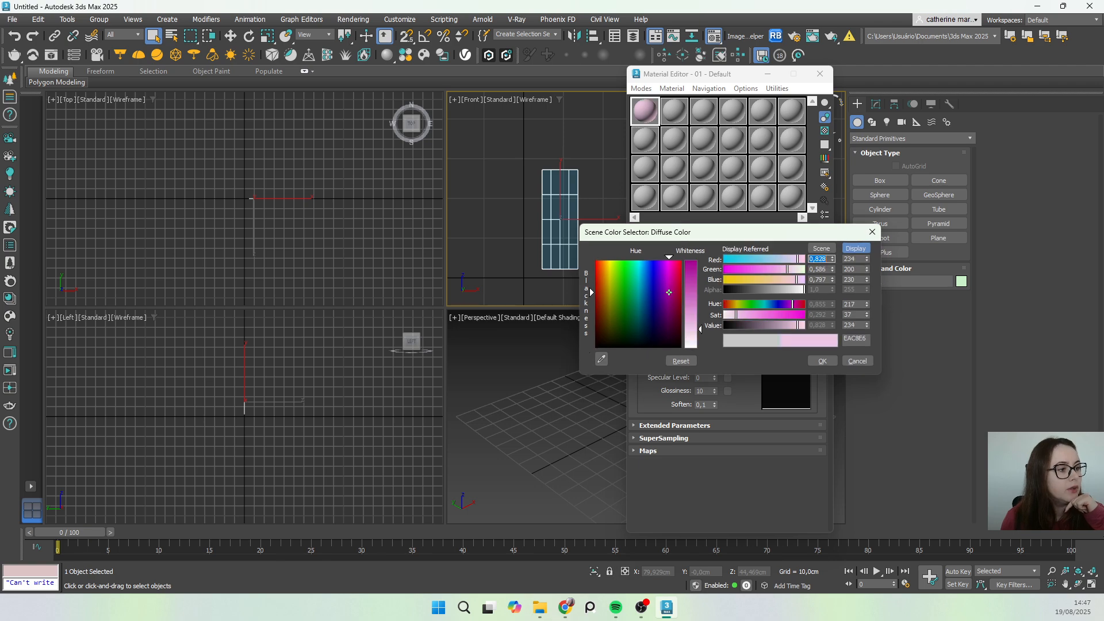
pyautogui.click(792, 314)
pyautogui.click(823, 361)
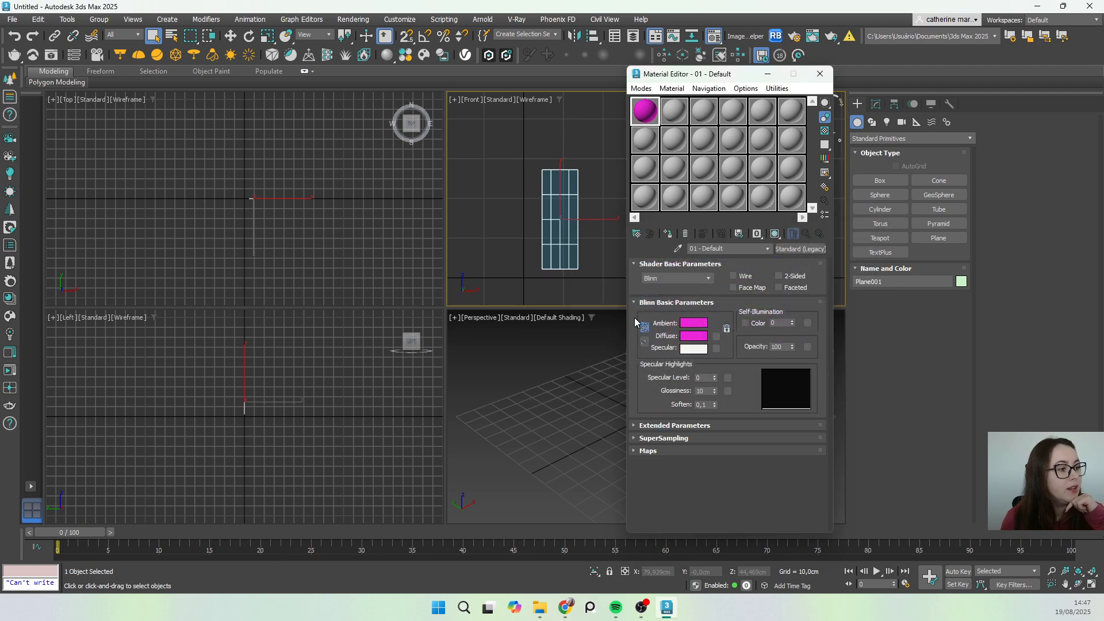
# Step: Maximize the Front viewport and assign the magenta material to the selected plane
pyautogui.scroll(2, 585, 218)
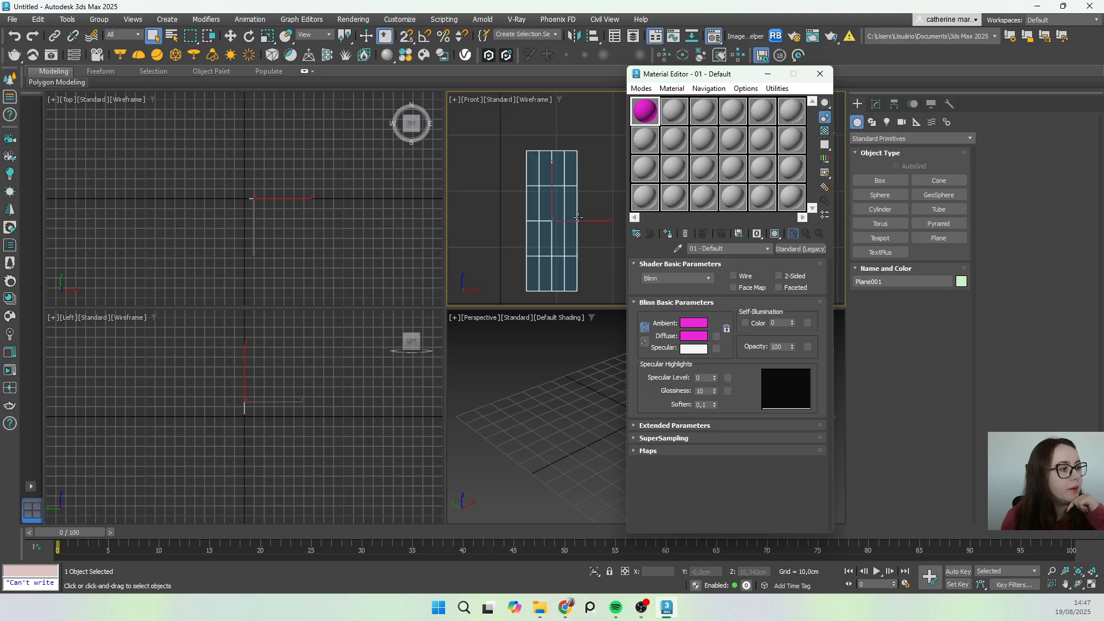
pyautogui.scroll(1, 525, 249)
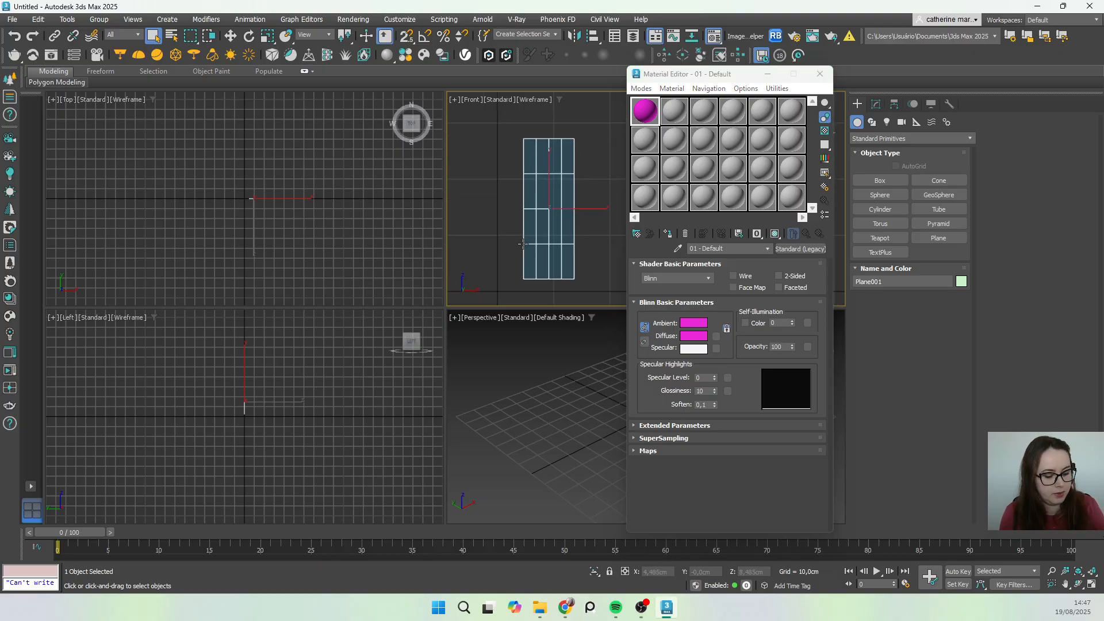
pyautogui.hotkey('alt', 'w')
pyautogui.moveTo(424, 278); pyautogui.dragTo(478, 256, button='middle')
pyautogui.scroll(1, 440, 296)
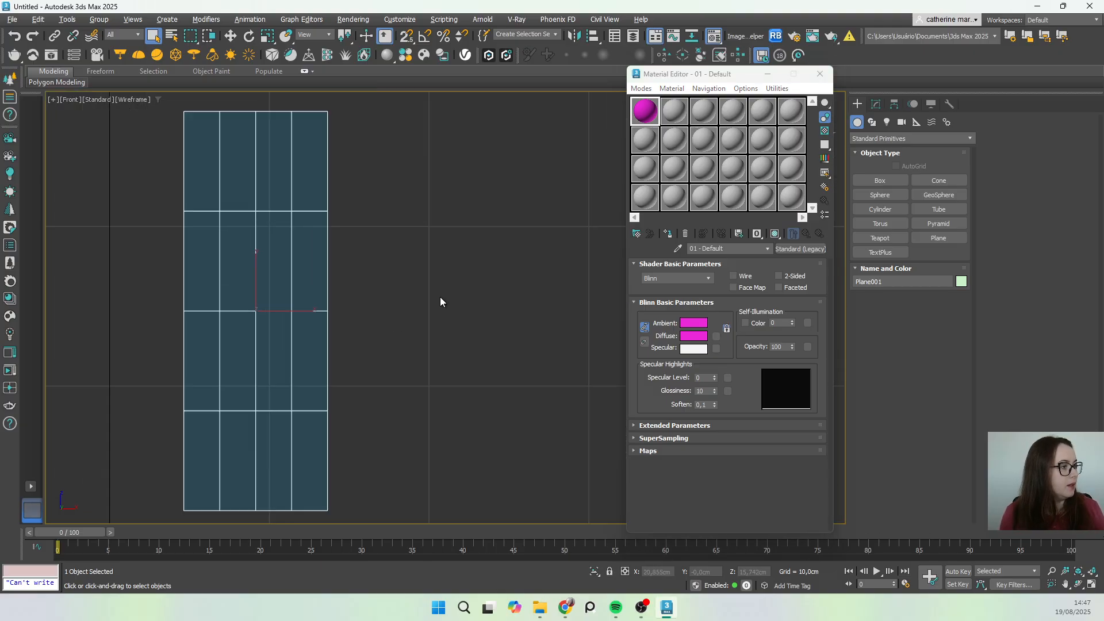
pyautogui.scroll(-1, 440, 297)
pyautogui.moveTo(422, 310); pyautogui.dragTo(436, 304, button='middle')
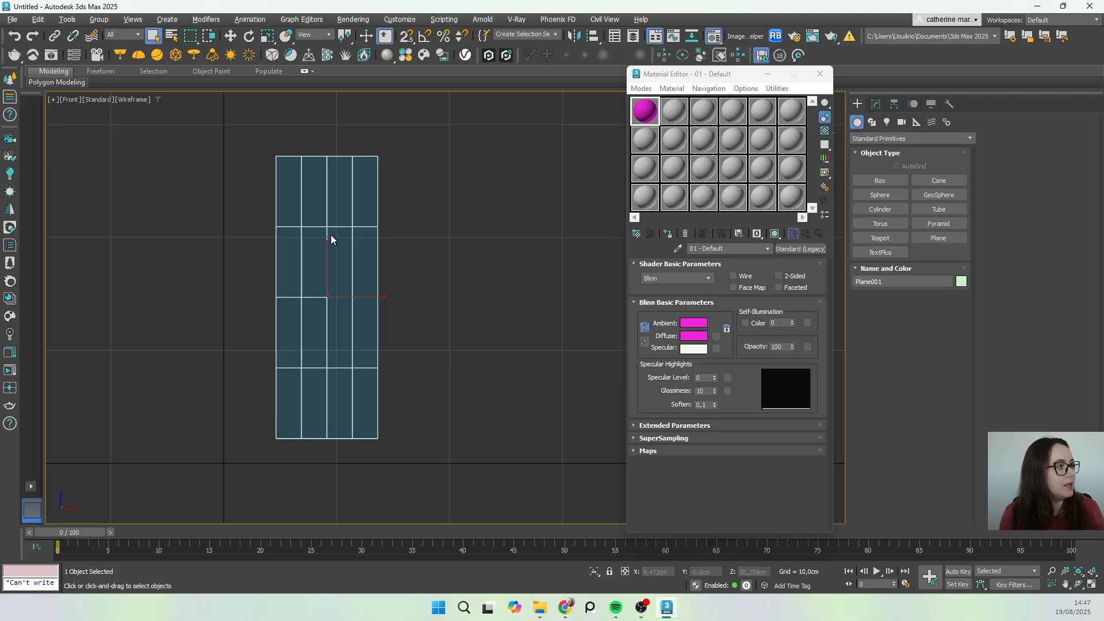
pyautogui.click(668, 234)
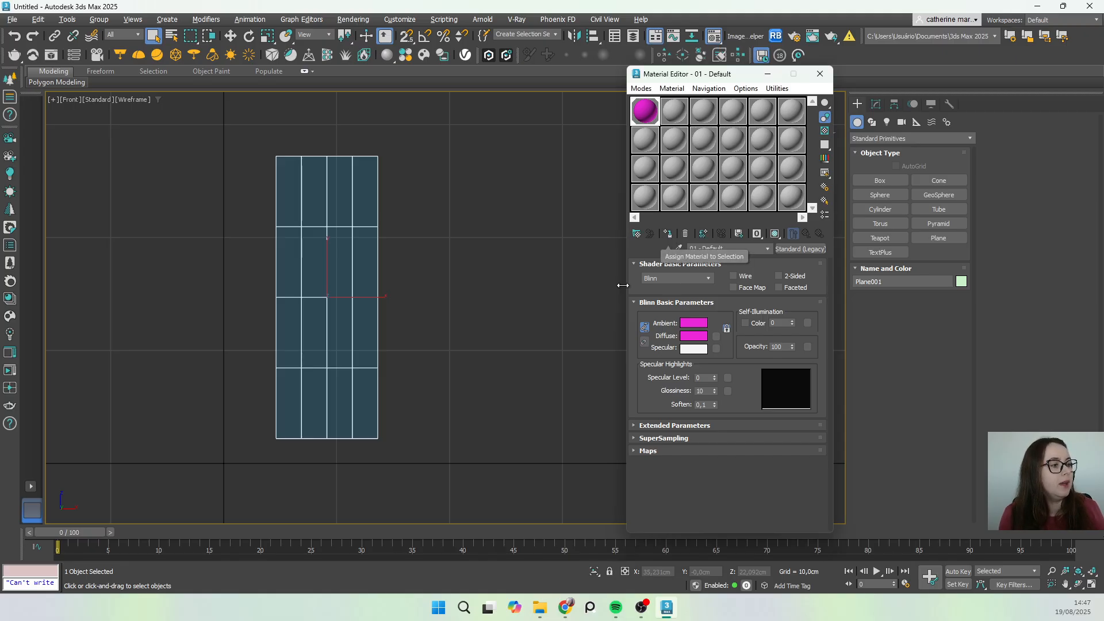
# Step: Switch the Front viewport from wireframe to Default Shading
pyautogui.moveTo(511, 279); pyautogui.dragTo(515, 282, button='middle')
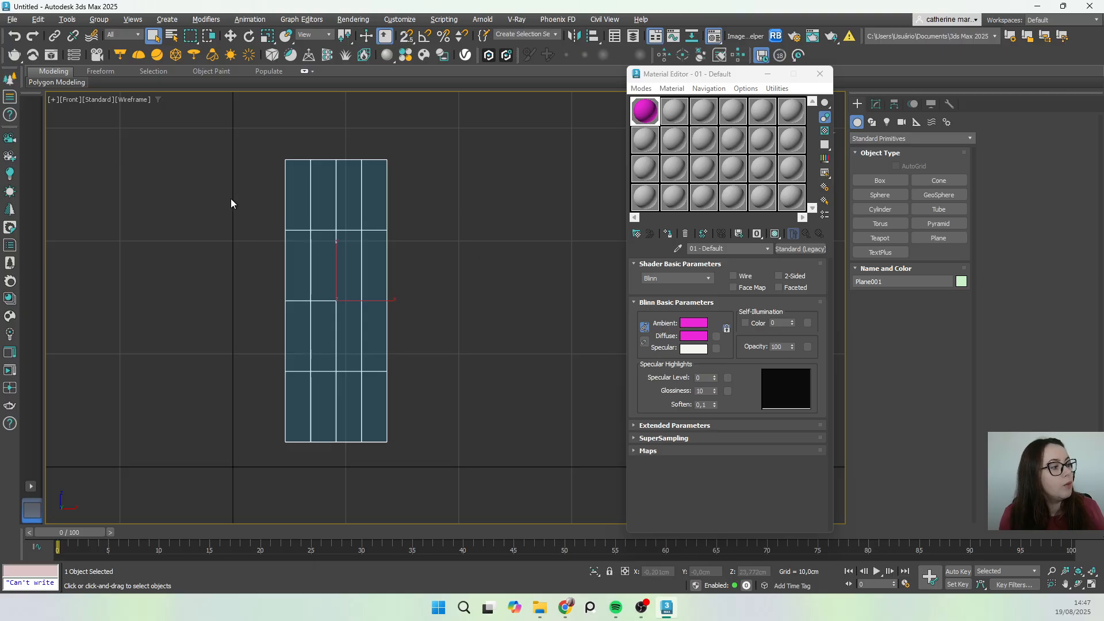
pyautogui.click(133, 101)
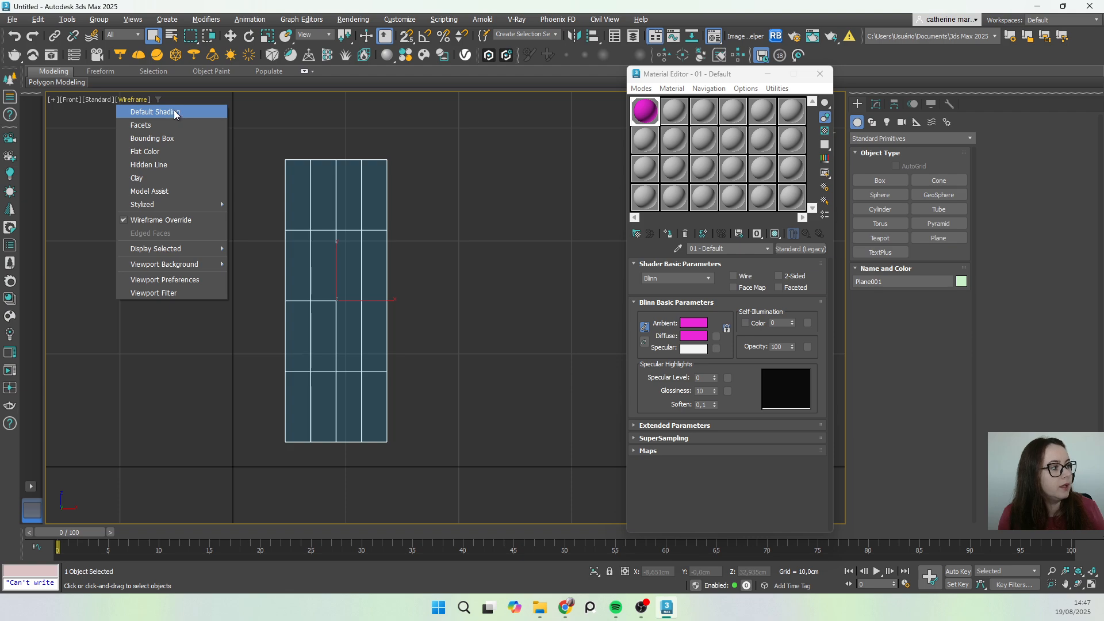
pyautogui.click(197, 113)
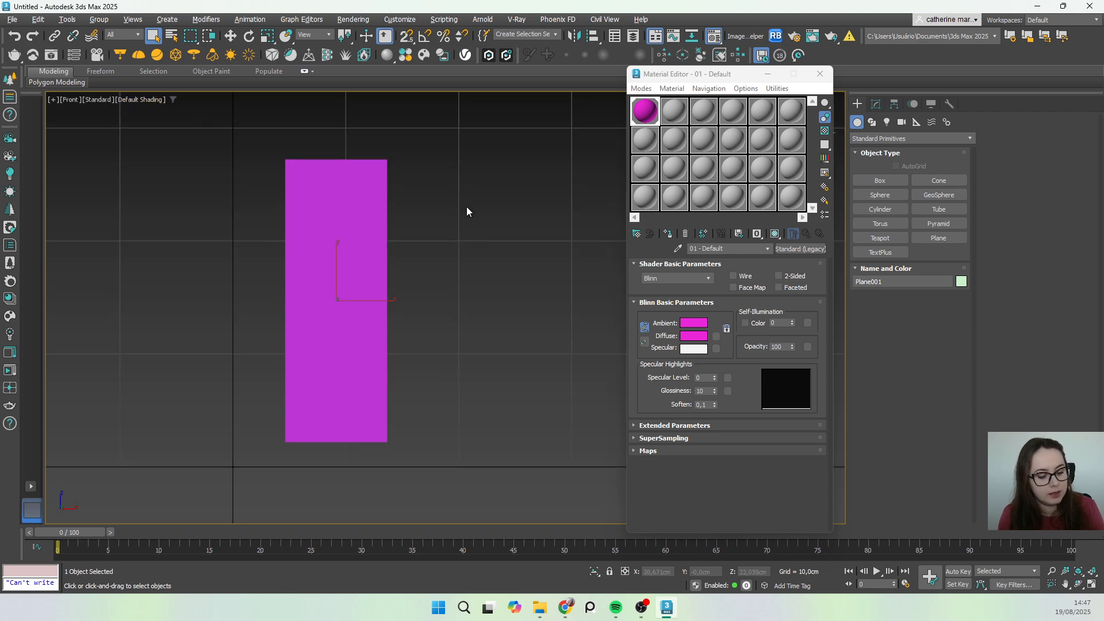
# Step: Turn on edged faces in the Front viewport and toggle between wireframe and shaded display
pyautogui.press('F3')
pyautogui.press('F3')
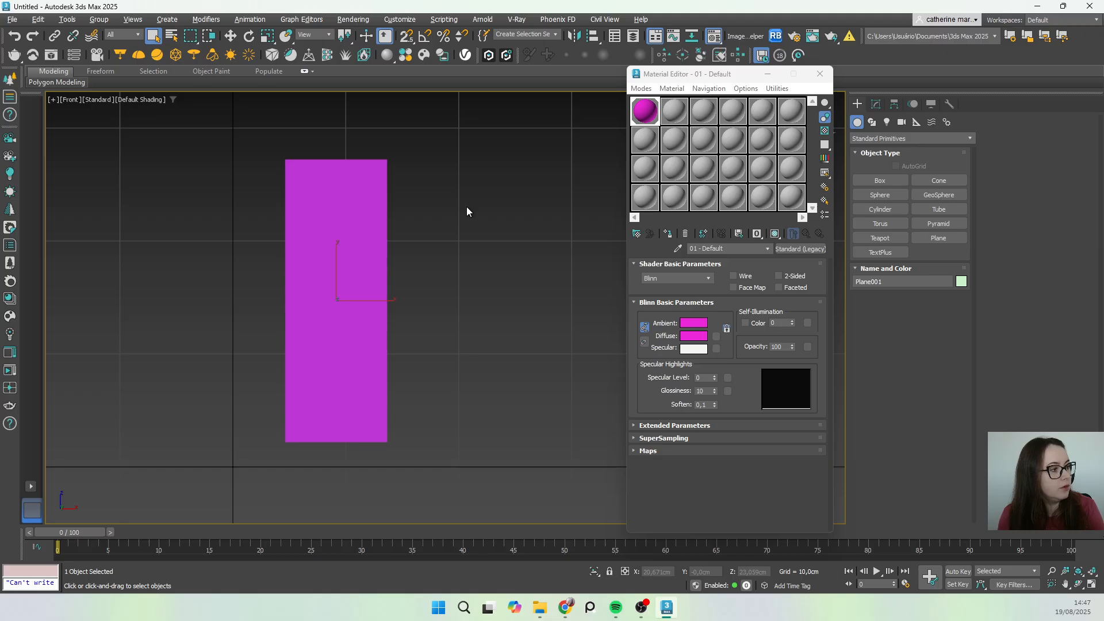
pyautogui.press('F4')
pyautogui.press('F3')
pyautogui.press('F3')
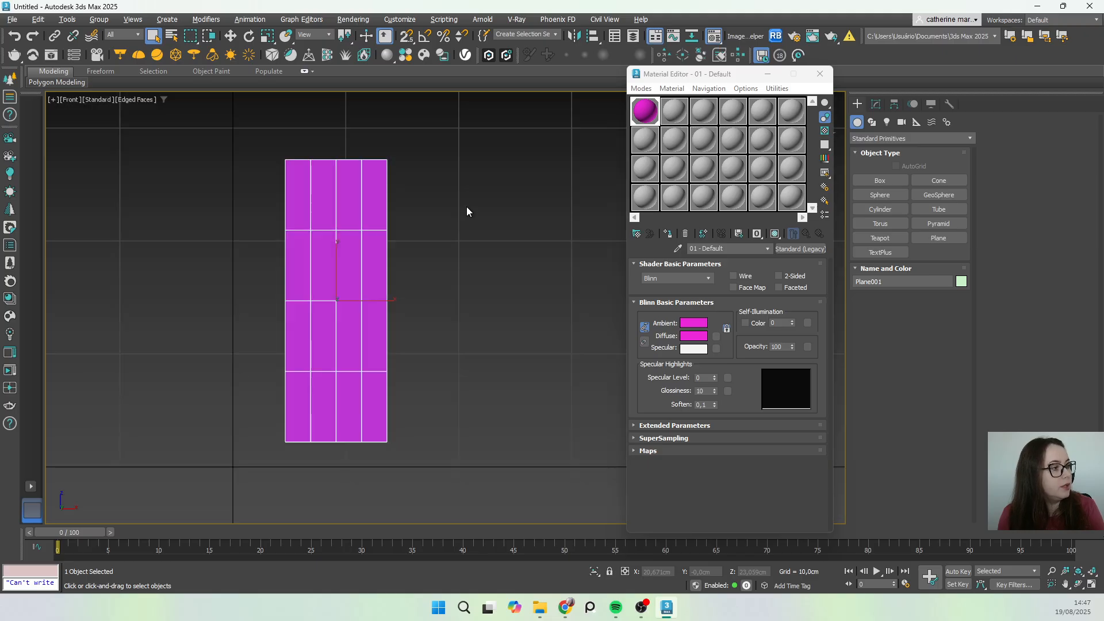
pyautogui.press('F3')
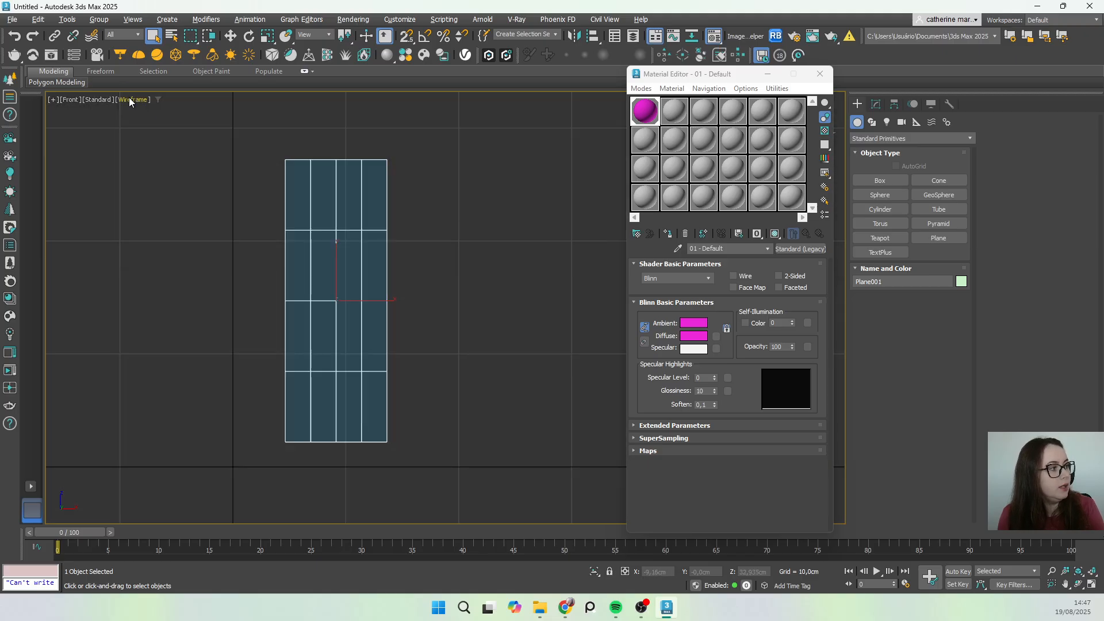
pyautogui.press('F3')
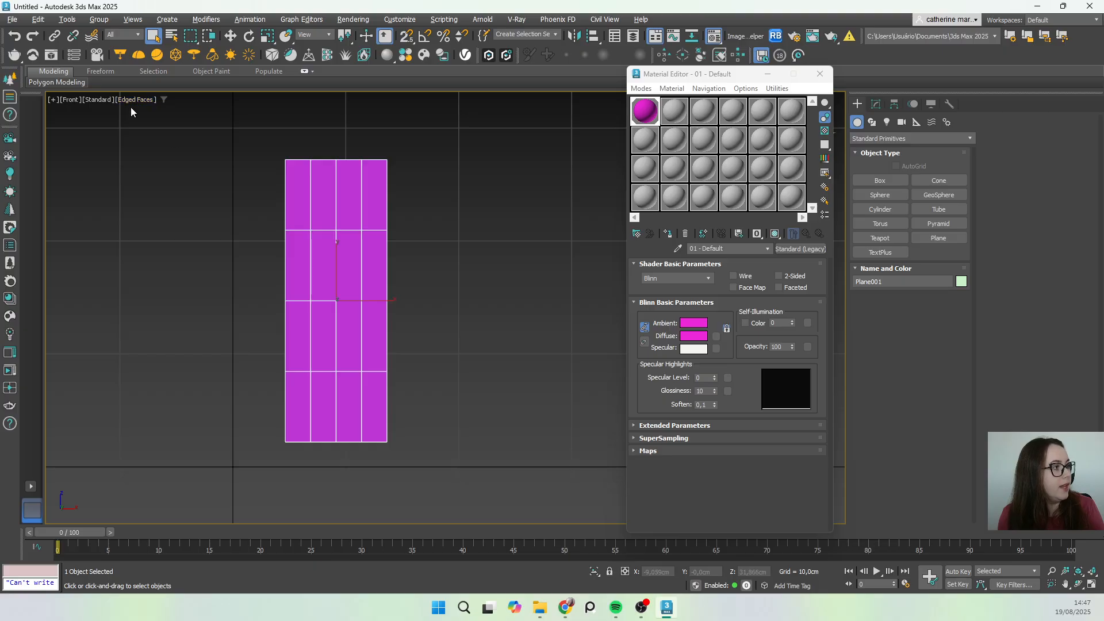
# Step: Toggle edged faces until they are off, and cycle wireframe display back to Default Shading in the Front viewport
pyautogui.press('F4')
pyautogui.press('F4')
pyautogui.press('F4')
pyautogui.press('F4')
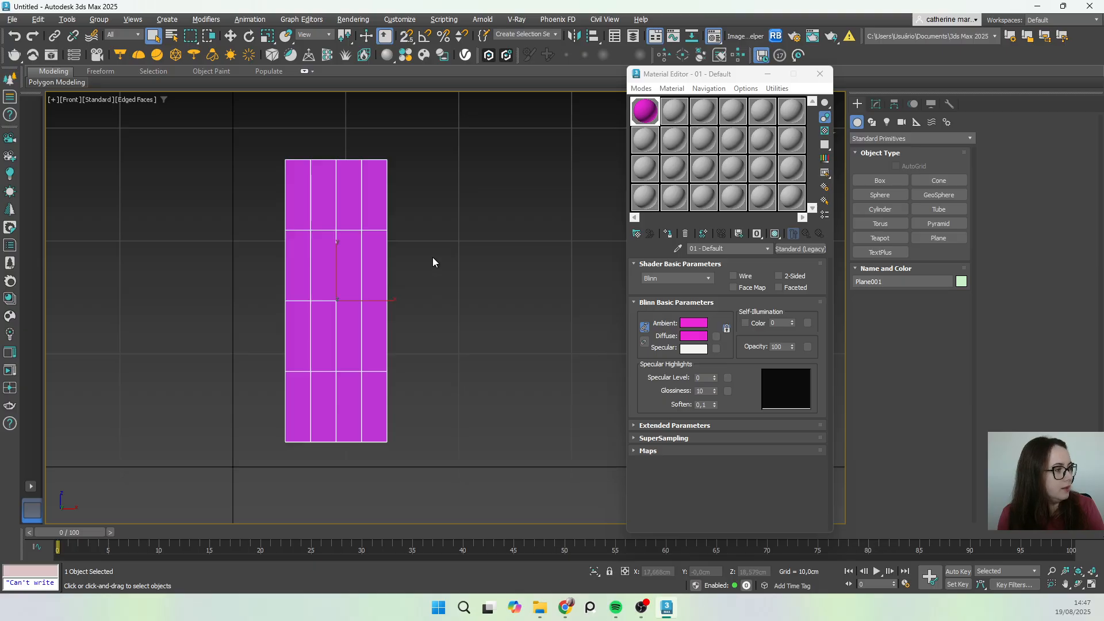
pyautogui.press('F4')
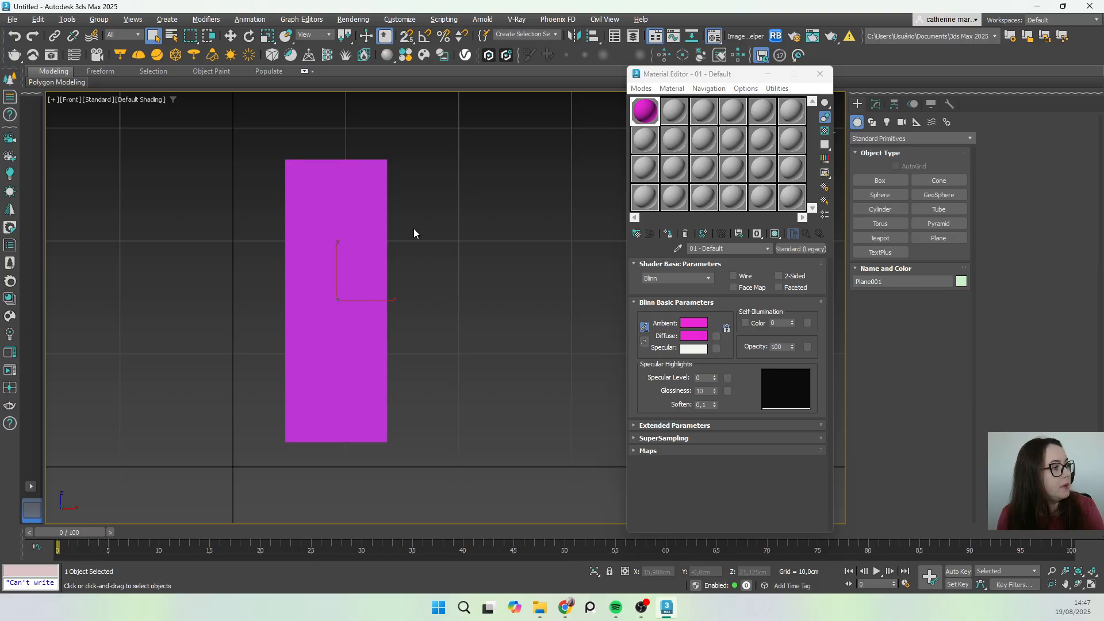
pyautogui.press('F3')
pyautogui.press('F3')
pyautogui.press('F3')
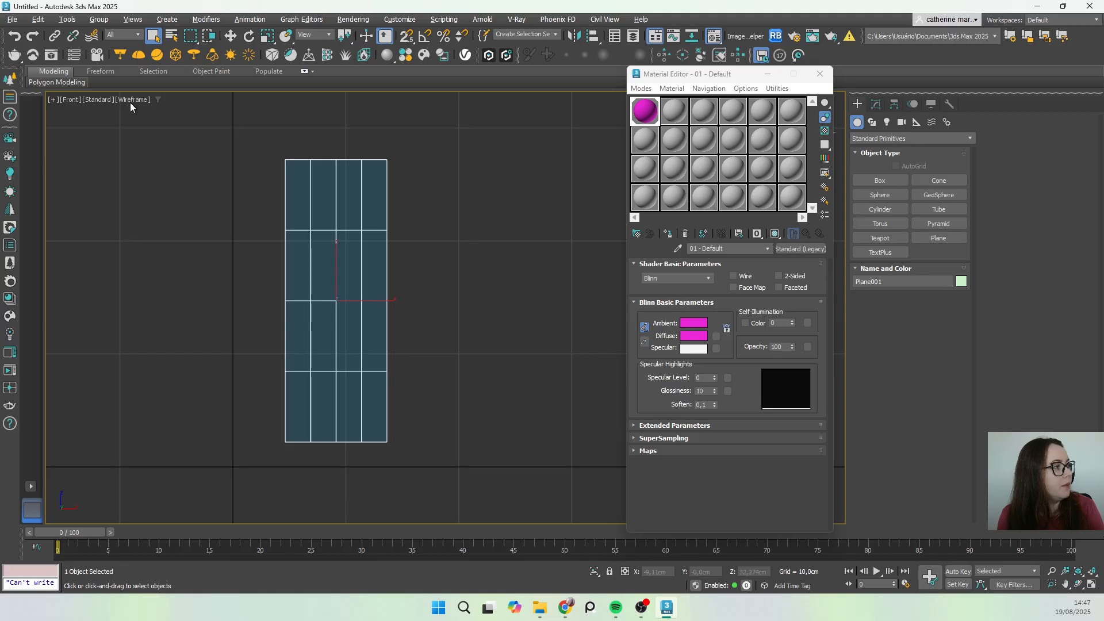
pyautogui.press('F3')
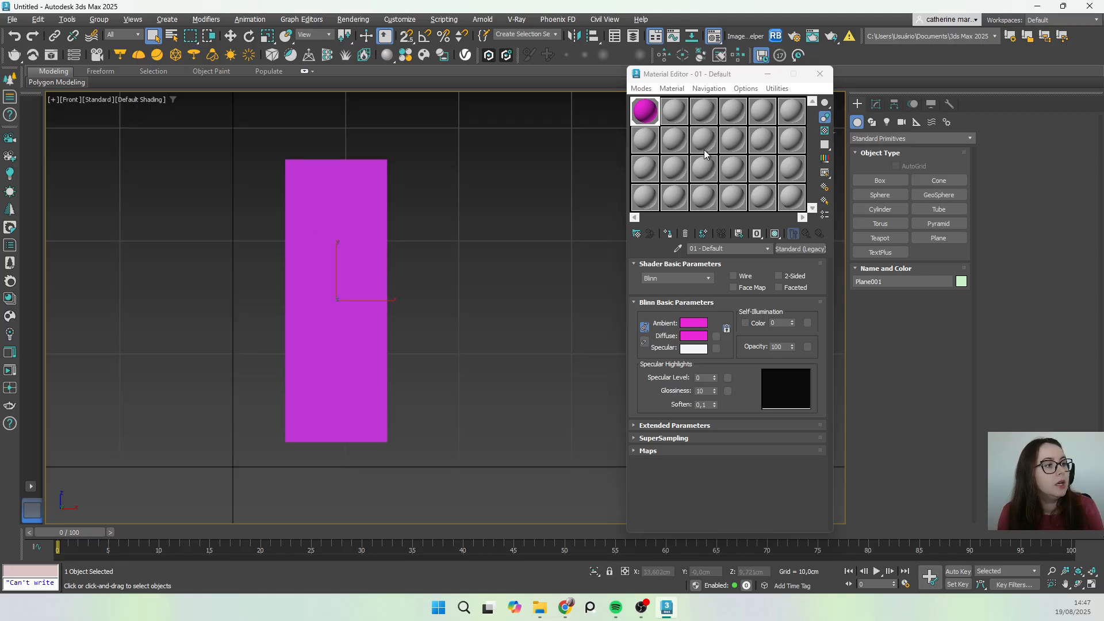
# Step: Add a Bitmap map from the General maps to the magenta material's diffuse color
pyautogui.moveTo(695, 69); pyautogui.dragTo(622, 67)
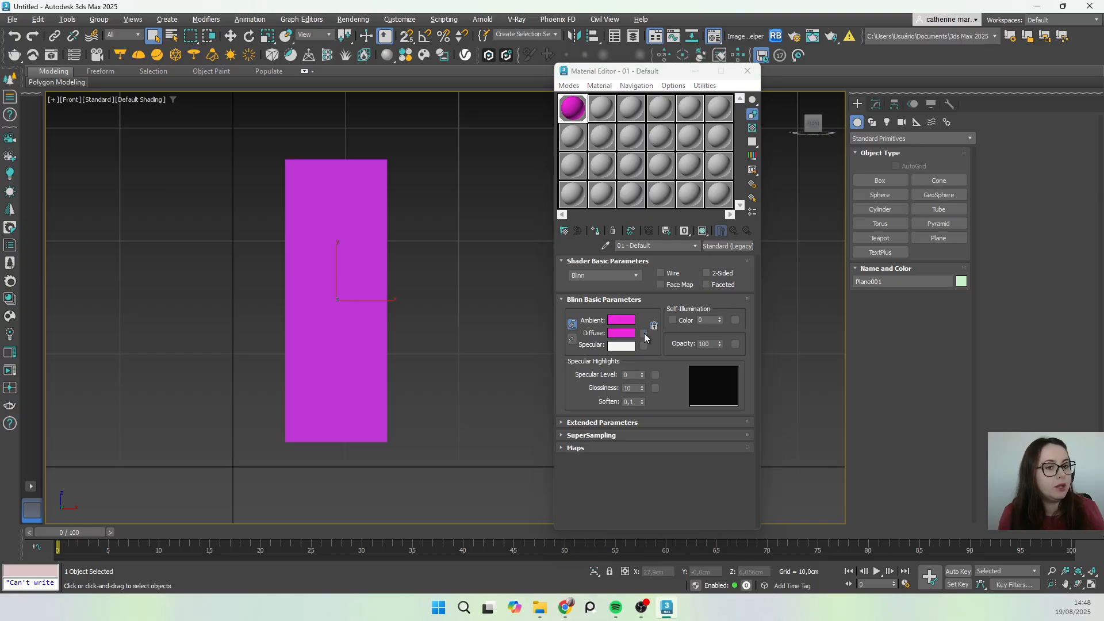
pyautogui.click(643, 334)
pyautogui.moveTo(966, 126); pyautogui.dragTo(555, 133)
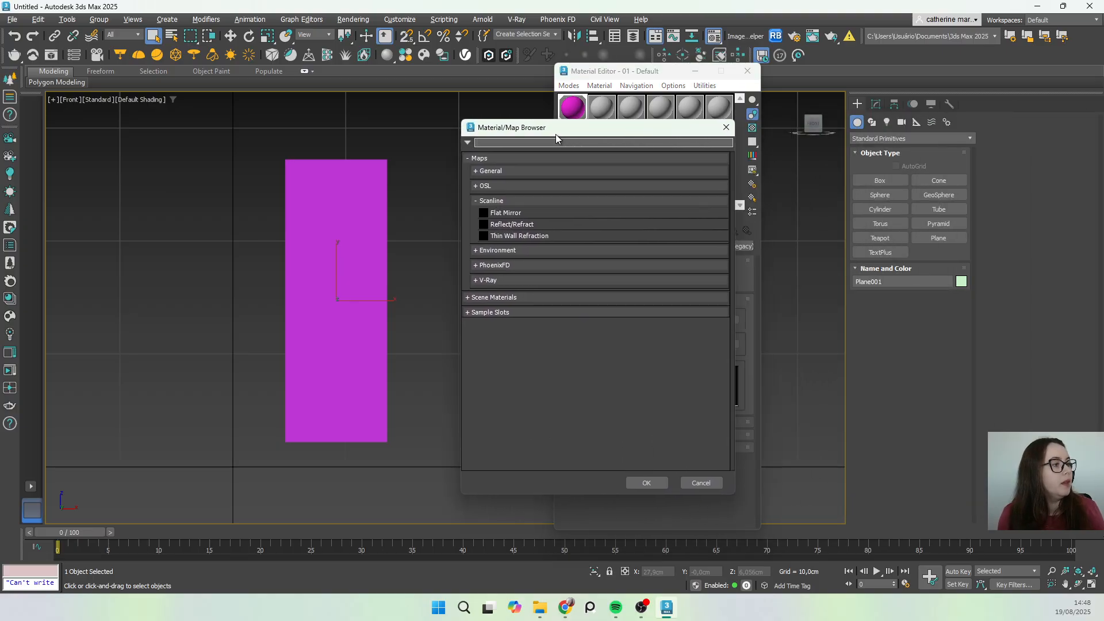
pyautogui.click(471, 162)
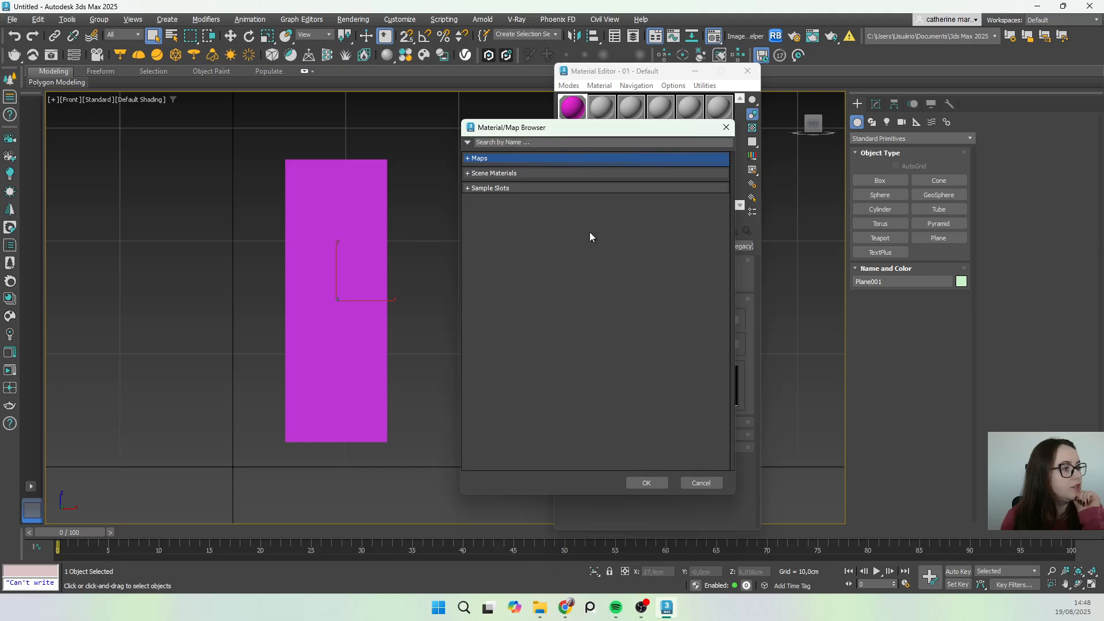
pyautogui.click(468, 161)
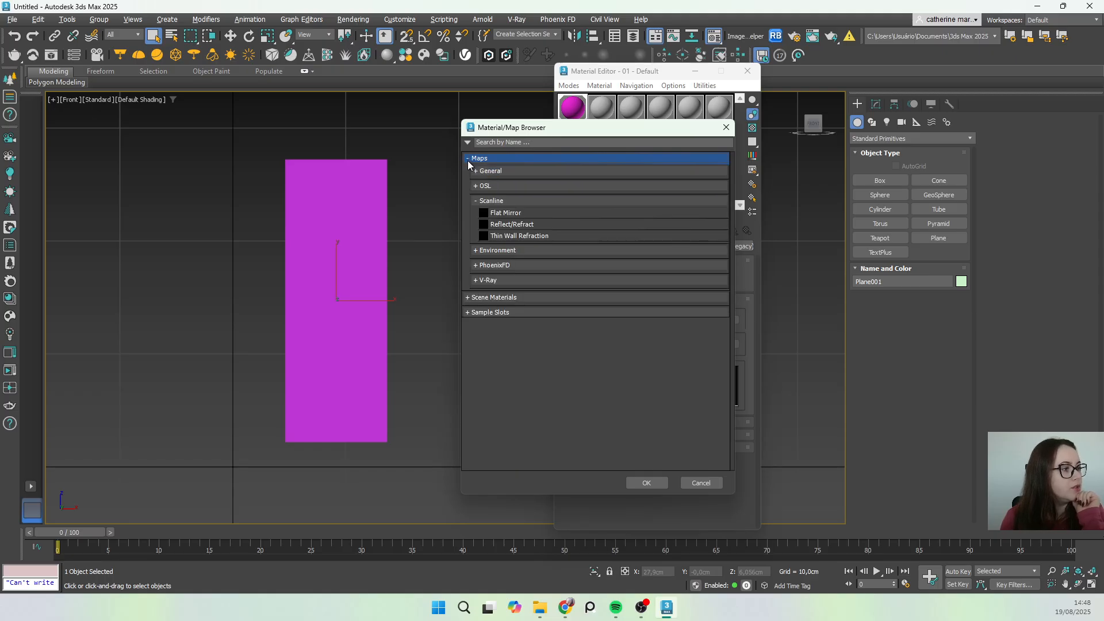
pyautogui.click(475, 200)
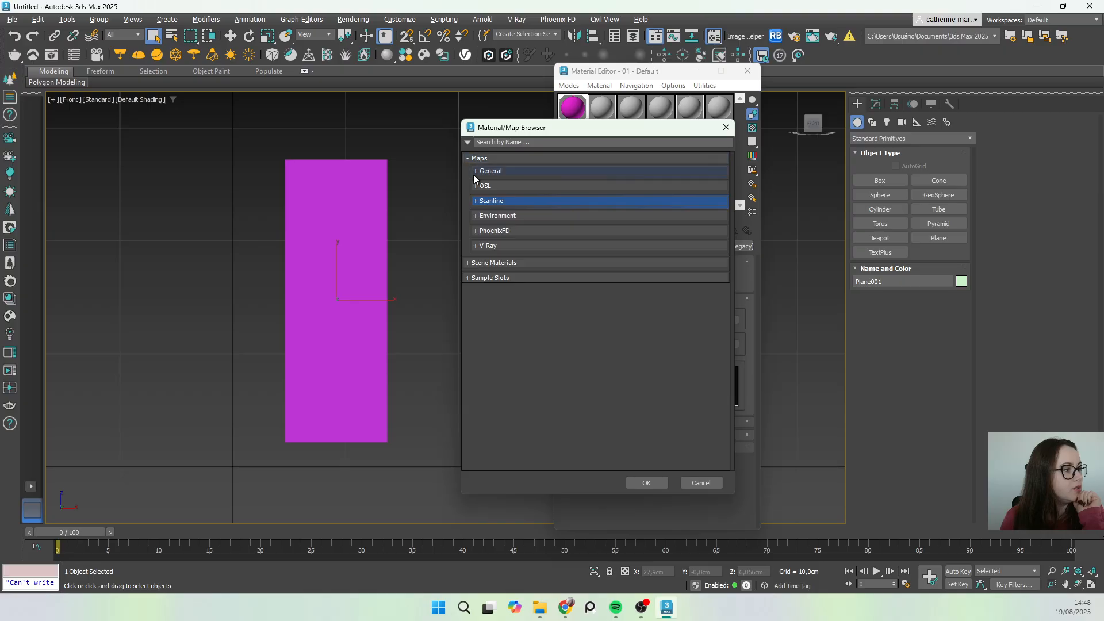
pyautogui.click(474, 174)
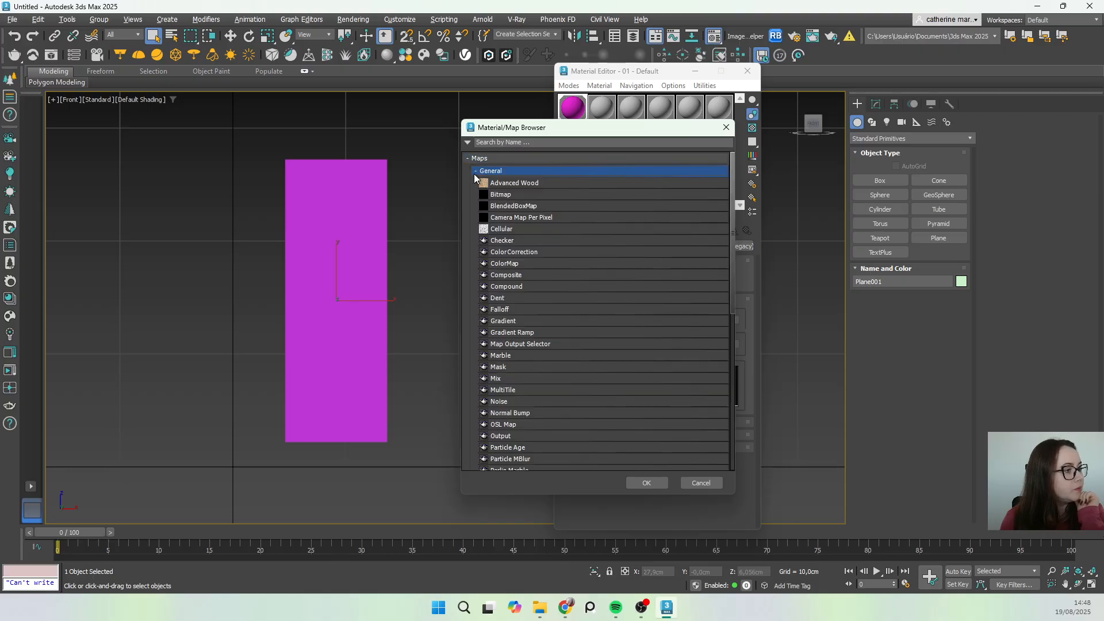
pyautogui.click(512, 195)
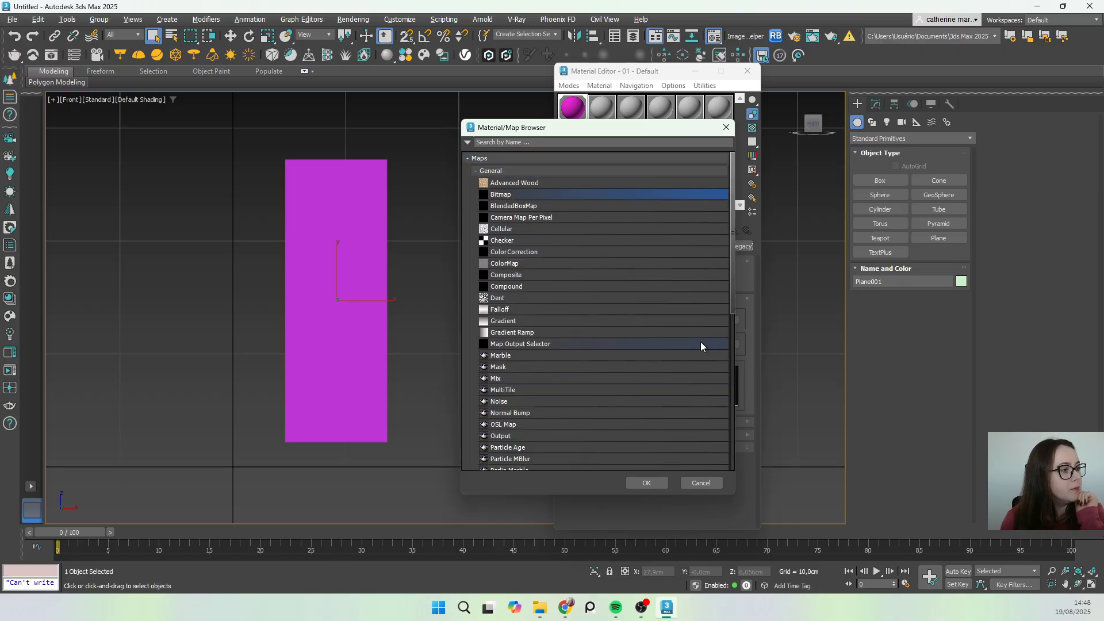
pyautogui.click(647, 484)
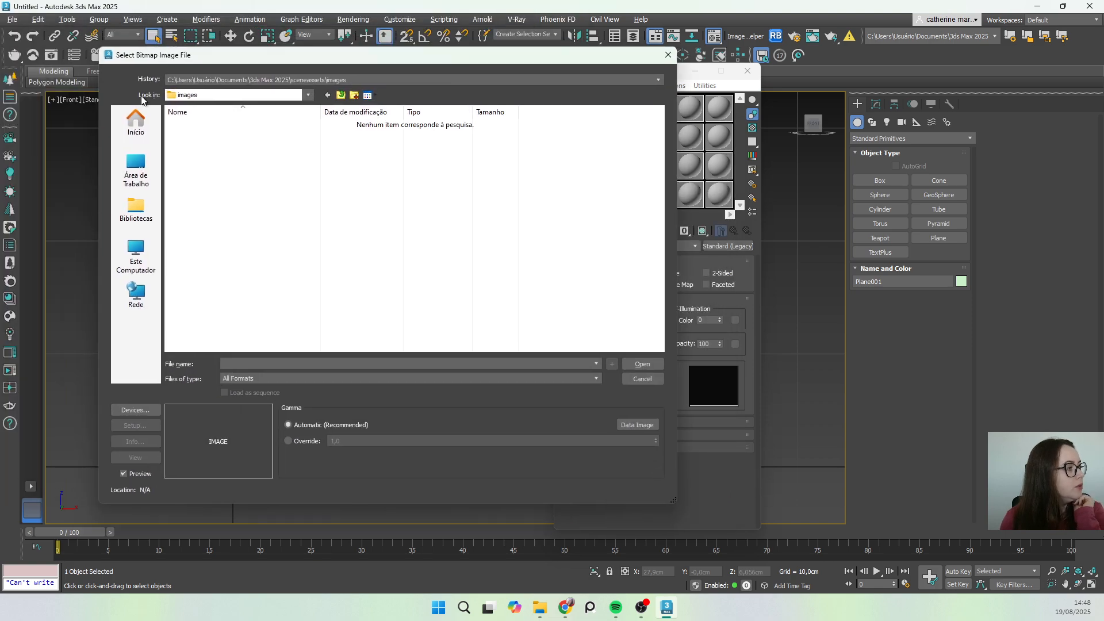
# Step: Load the TACA_CORTE image from the TUTORIAIS AULAS LAB4 folder, inside 4. LABORATÓRIO DIGITAL 4 in the Documentos library, as the bitmap
pyautogui.click(136, 210)
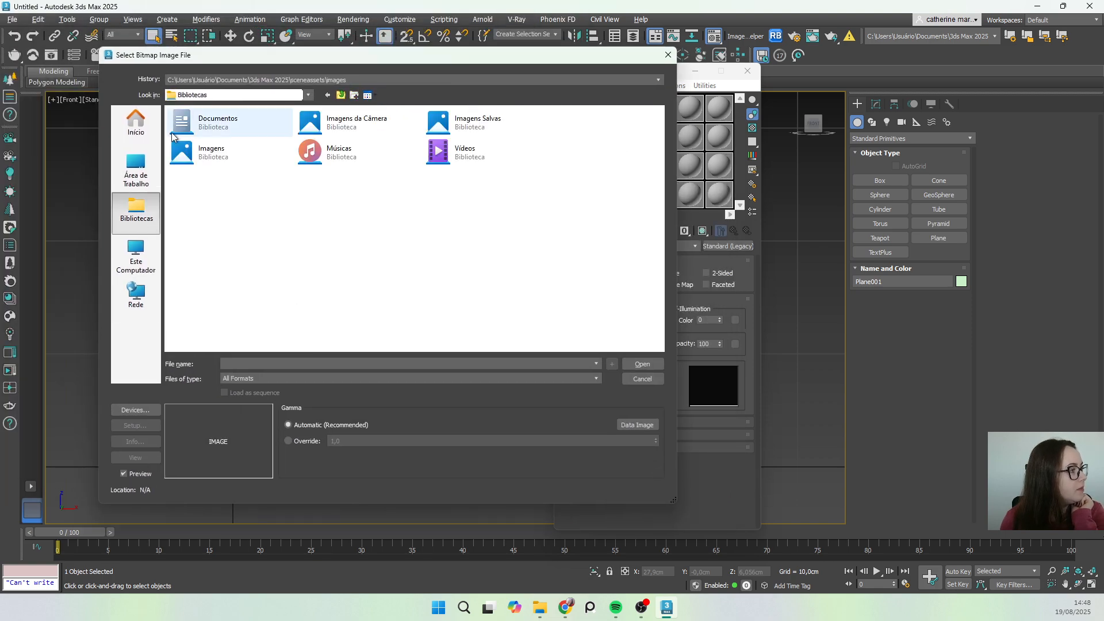
pyautogui.doubleClick(193, 127)
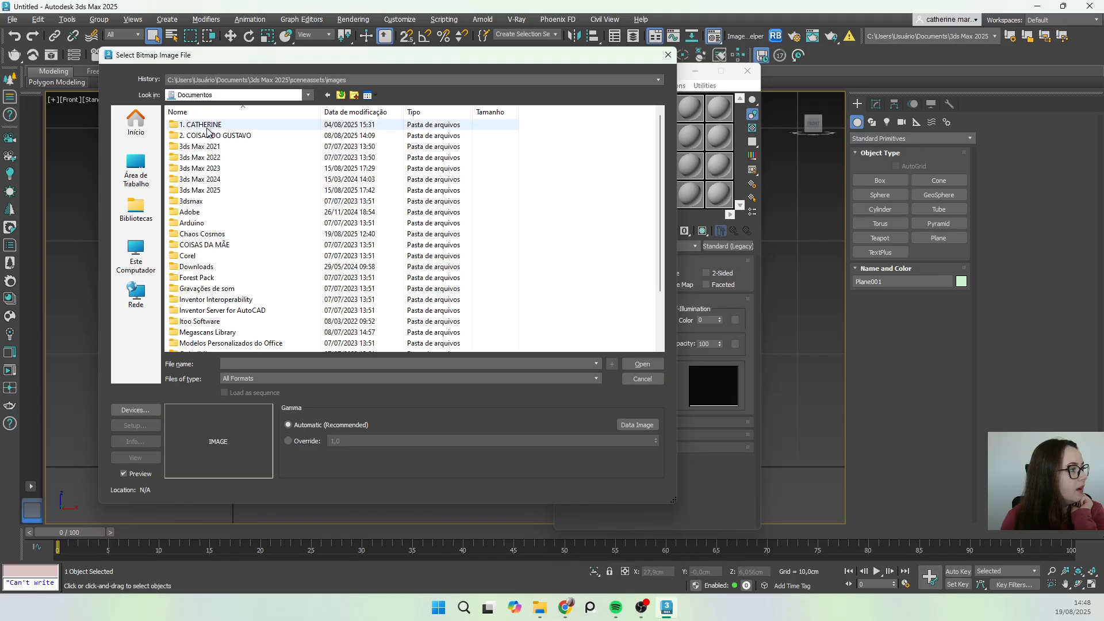
pyautogui.doubleClick(205, 126)
pyautogui.doubleClick(208, 136)
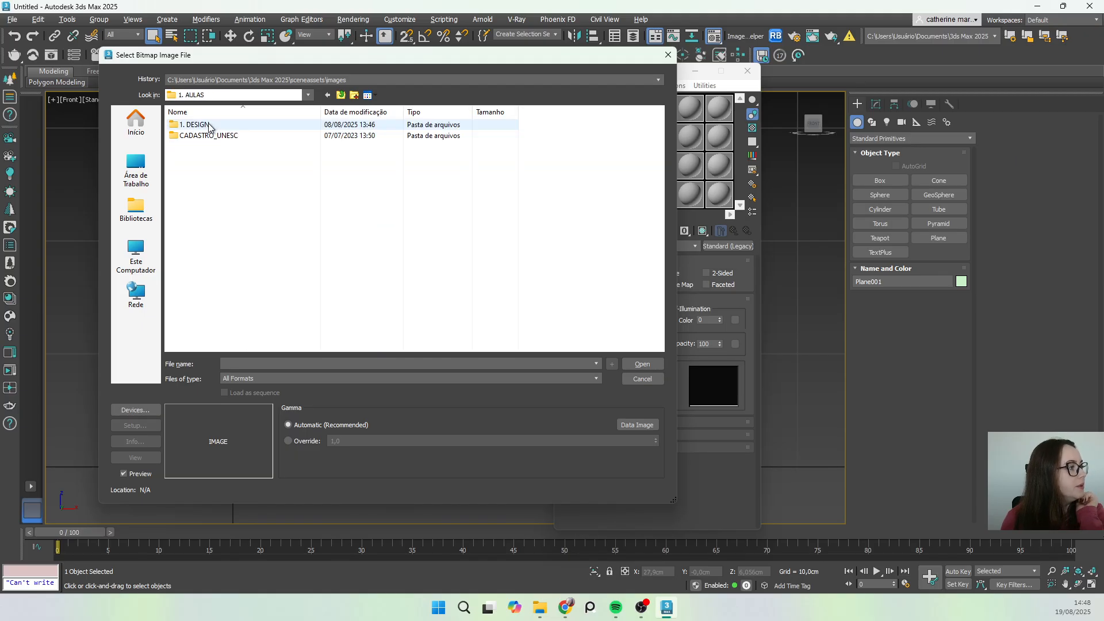
pyautogui.doubleClick(209, 125)
pyautogui.doubleClick(239, 160)
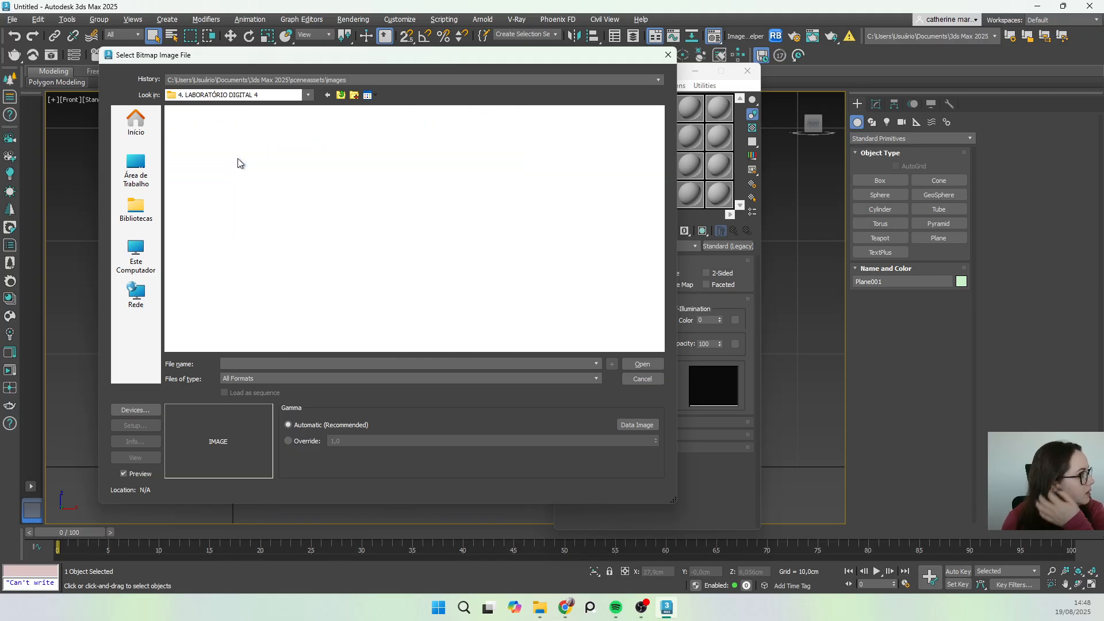
pyautogui.doubleClick(241, 126)
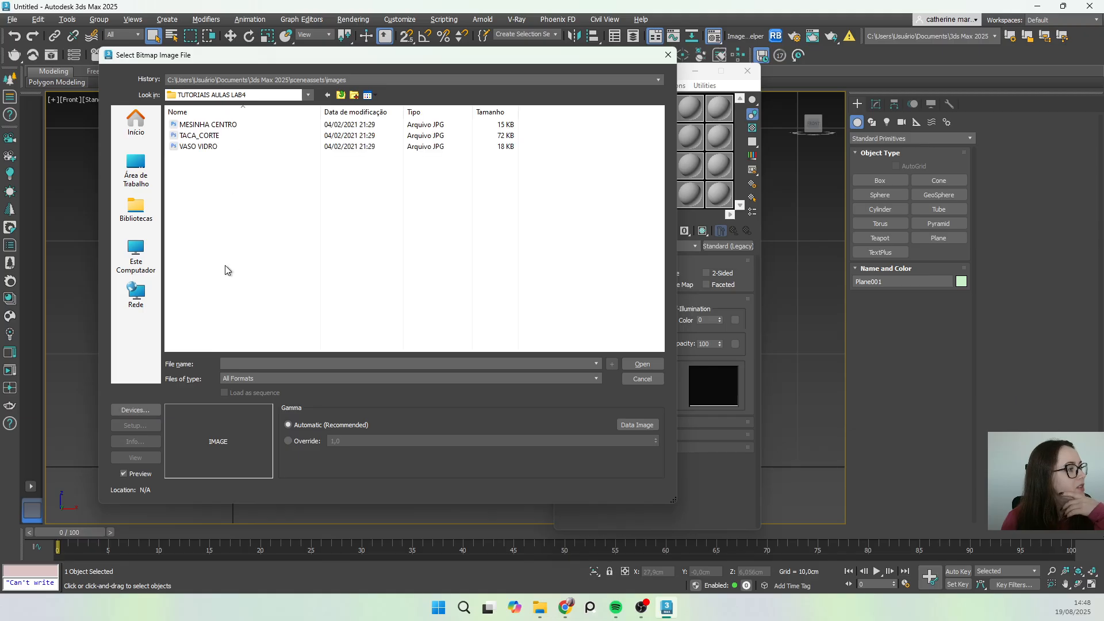
pyautogui.click(257, 138)
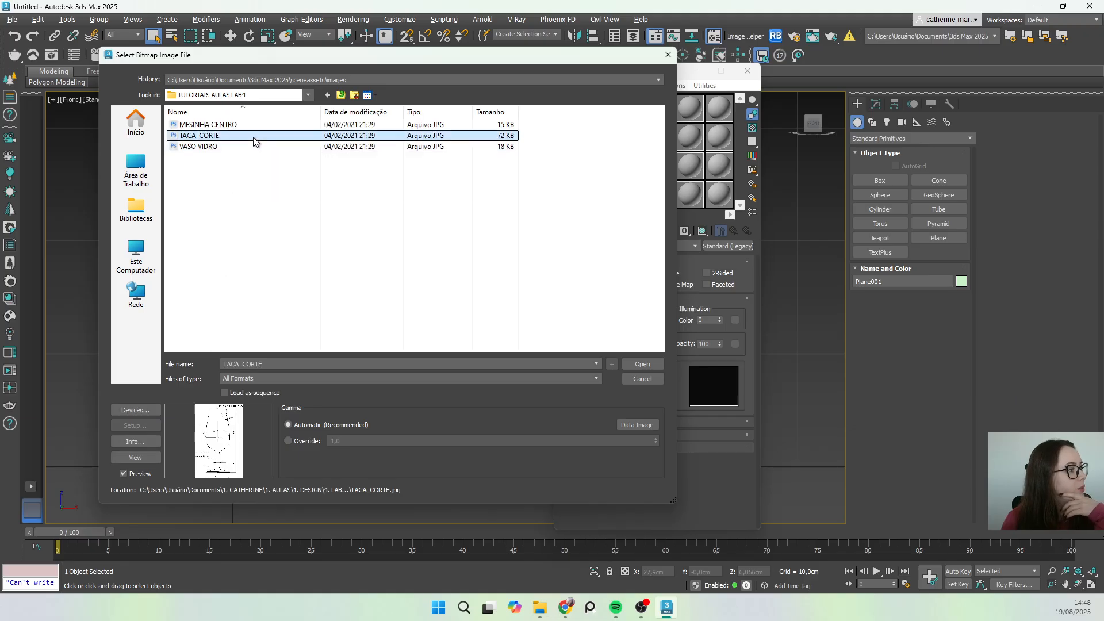
pyautogui.click(639, 366)
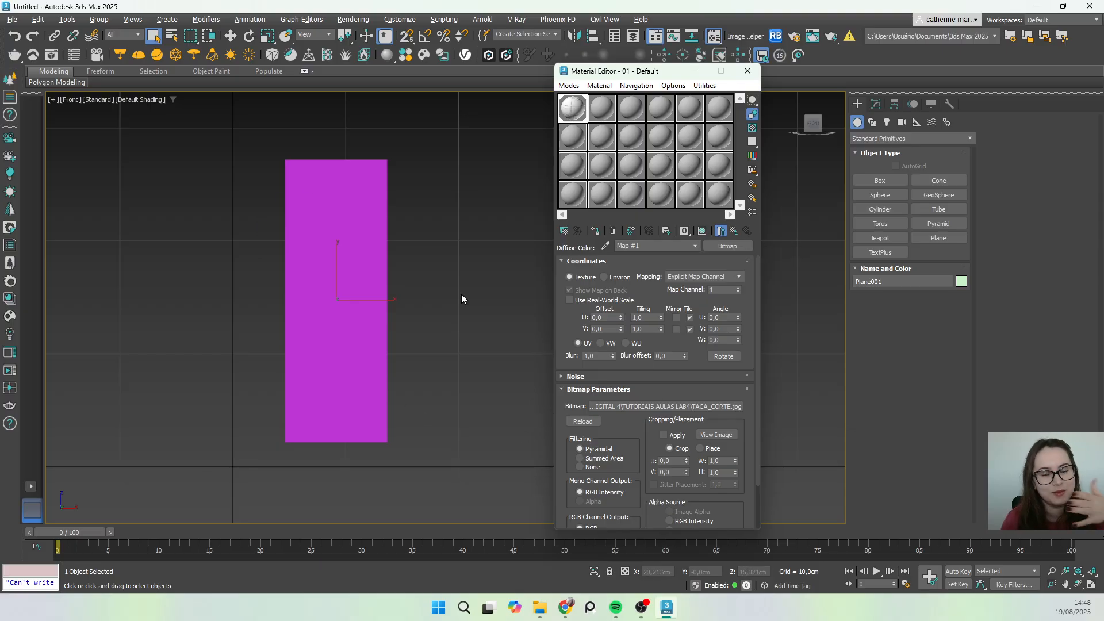
# Step: Show the shaded material with its glass drawing on the plane in the viewport
pyautogui.click(702, 232)
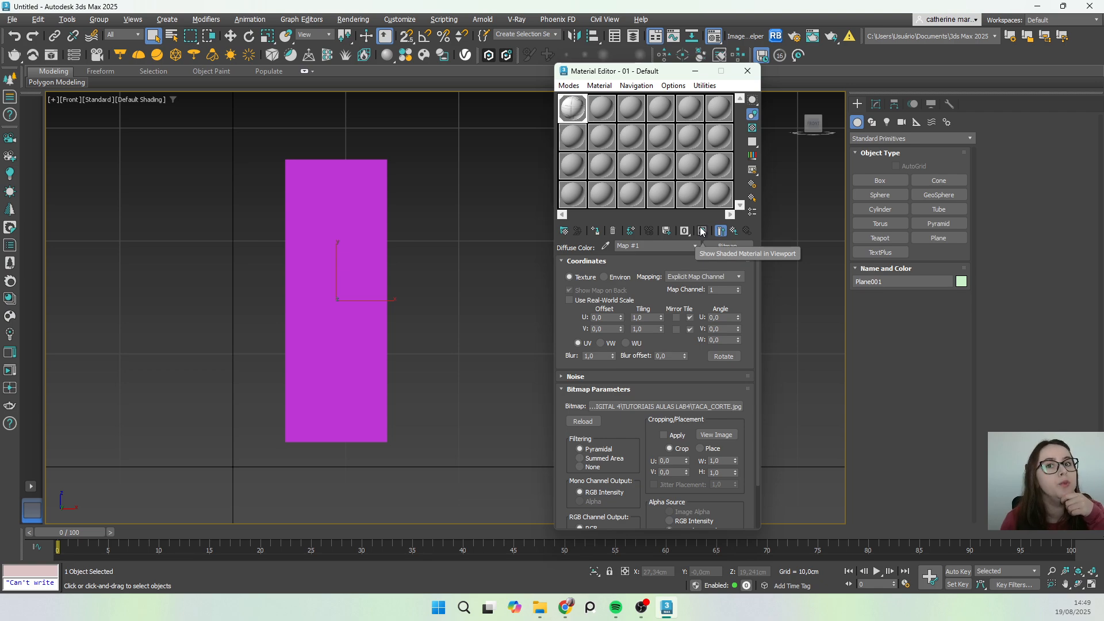
pyautogui.click(701, 231)
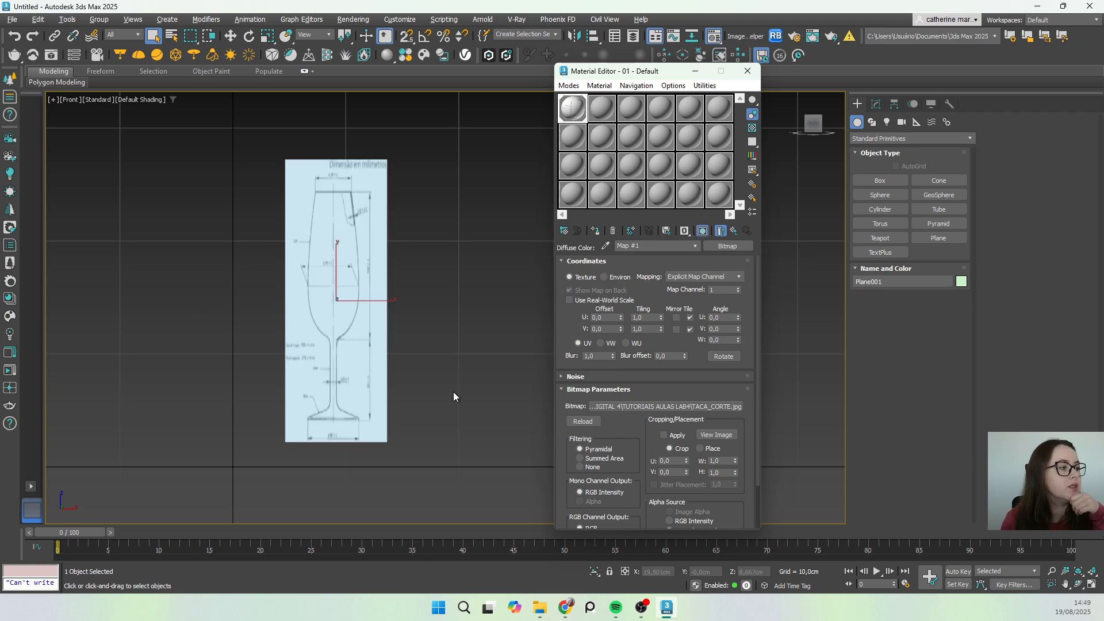
pyautogui.moveTo(370, 424); pyautogui.dragTo(392, 420, button='middle')
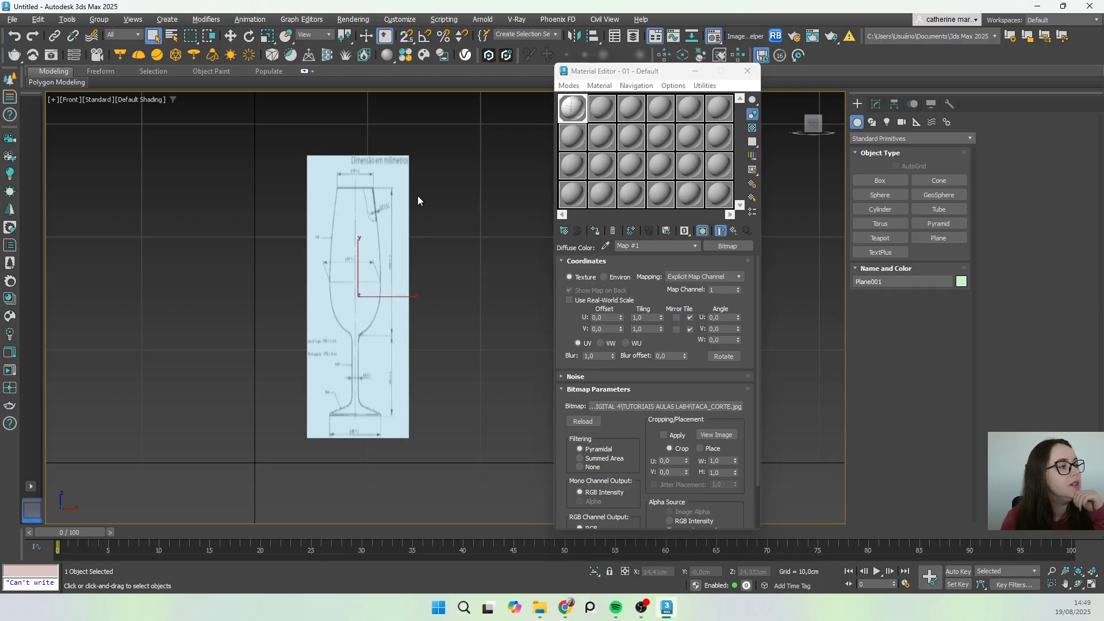
# Step: Resize the plane to a length of about 26 cm and a width of about 15.7 cm to correct the drawing's proportions
pyautogui.click(876, 104)
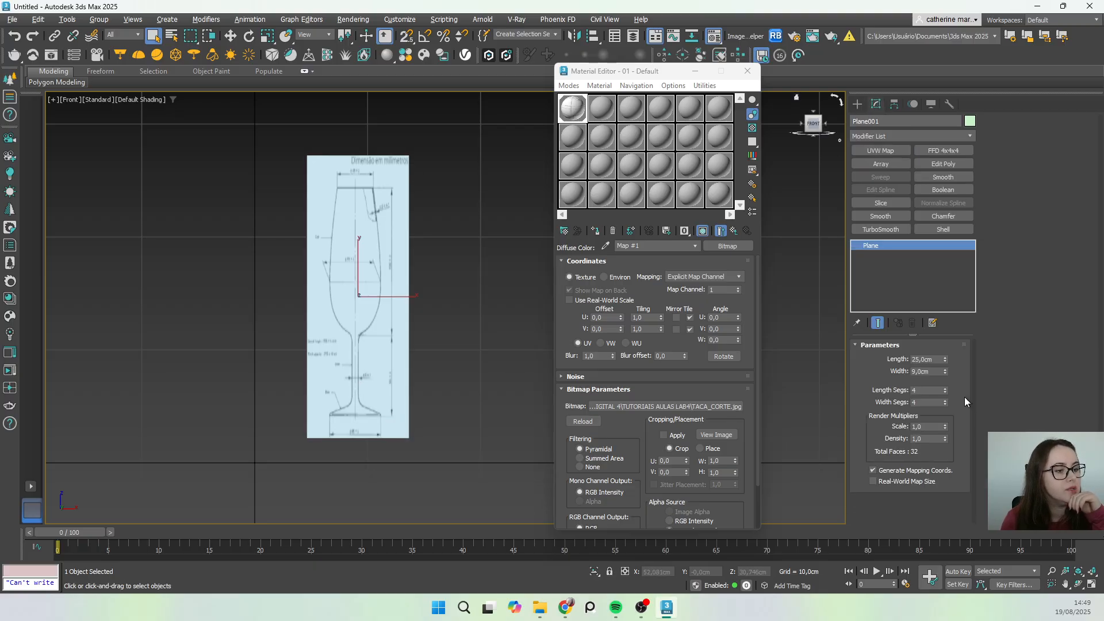
pyautogui.moveTo(943, 370); pyautogui.dragTo(934, 338)
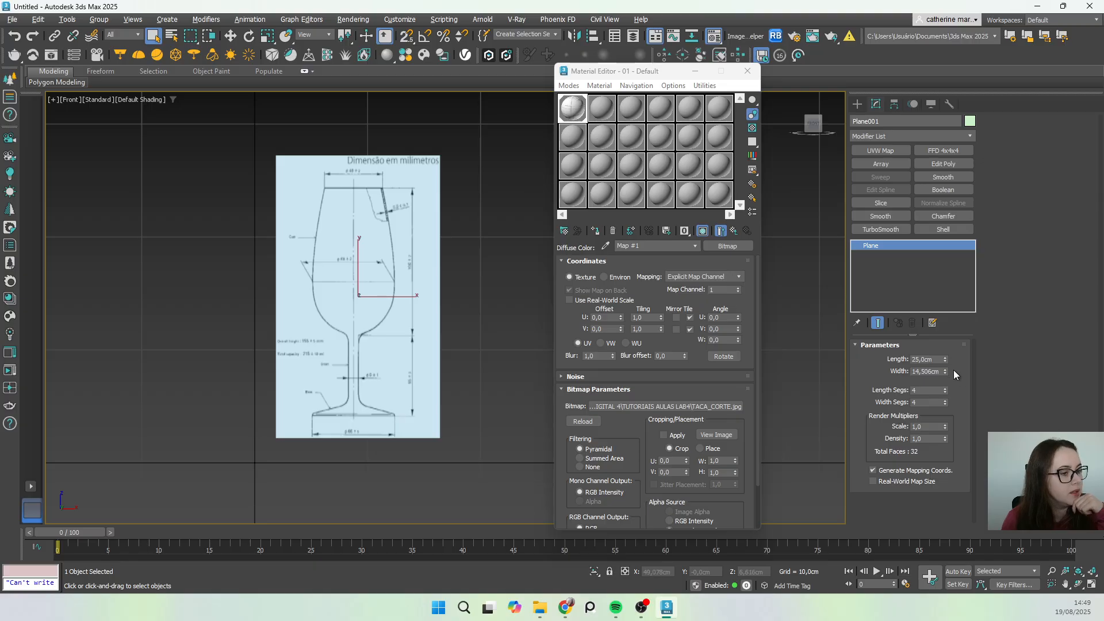
pyautogui.moveTo(946, 374); pyautogui.dragTo(944, 368)
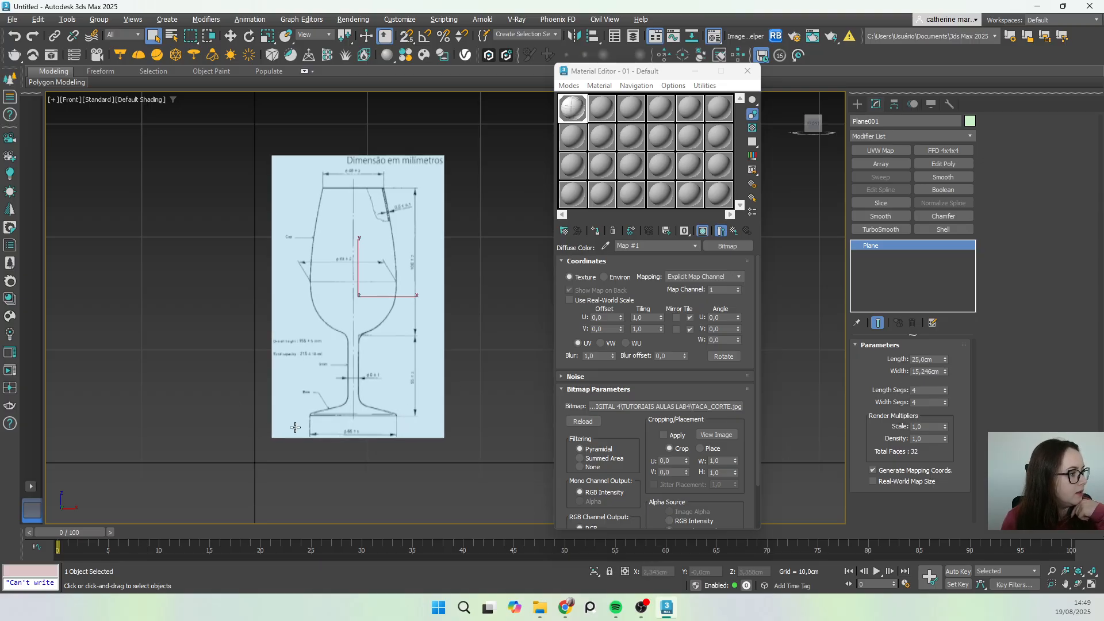
pyautogui.moveTo(944, 371); pyautogui.dragTo(944, 356)
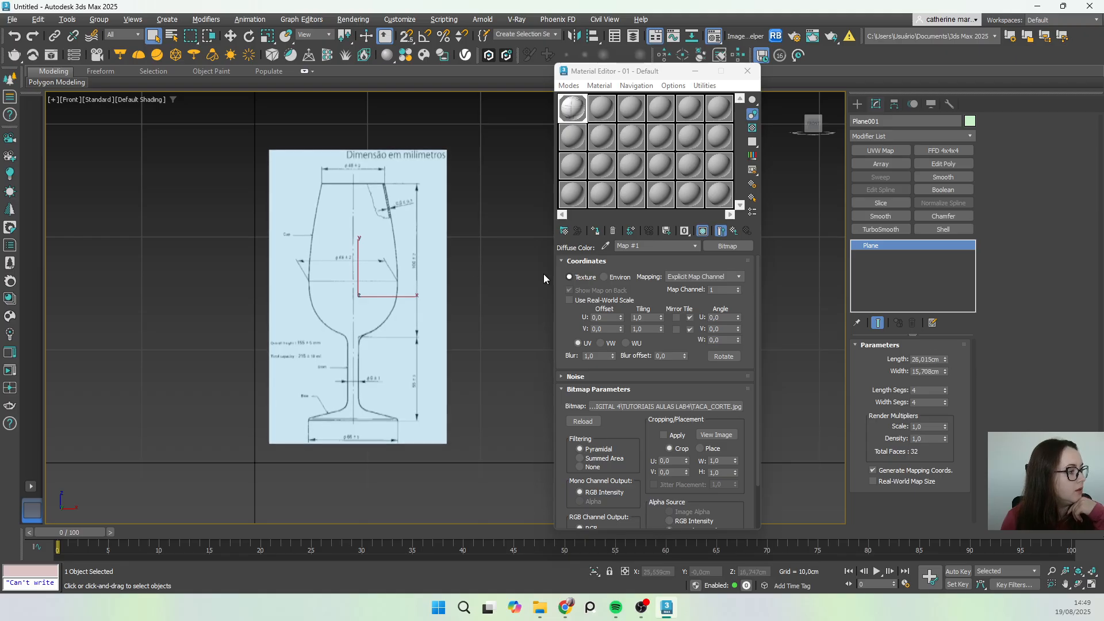
# Step: Close the Material Editor
pyautogui.moveTo(369, 363); pyautogui.dragTo(387, 363, button='middle')
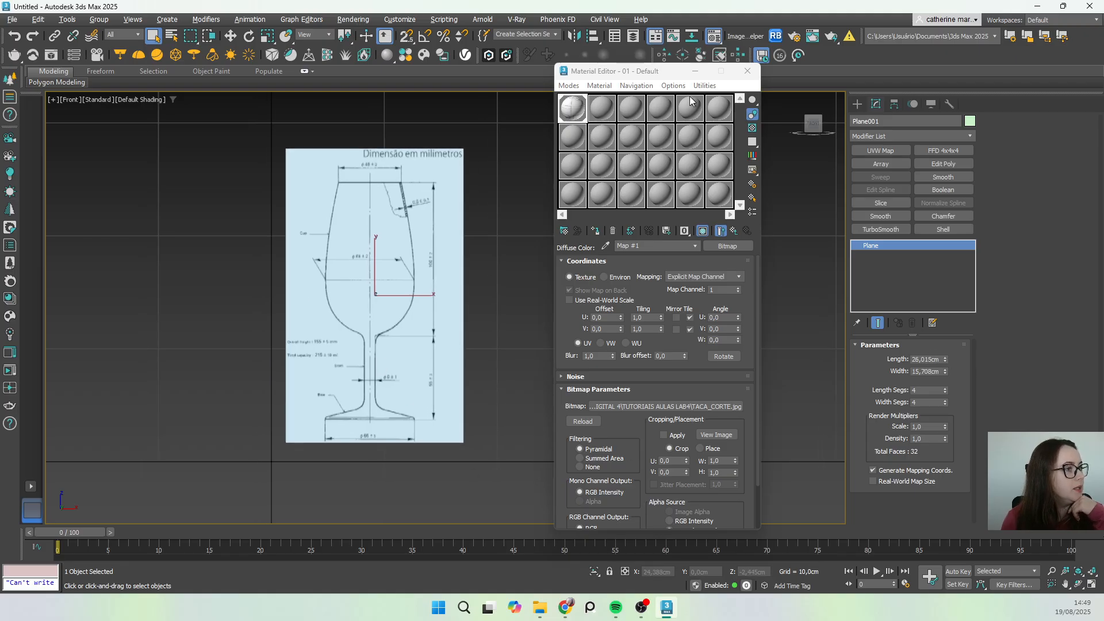
pyautogui.click(747, 71)
pyautogui.moveTo(583, 279); pyautogui.dragTo(602, 281, button='middle')
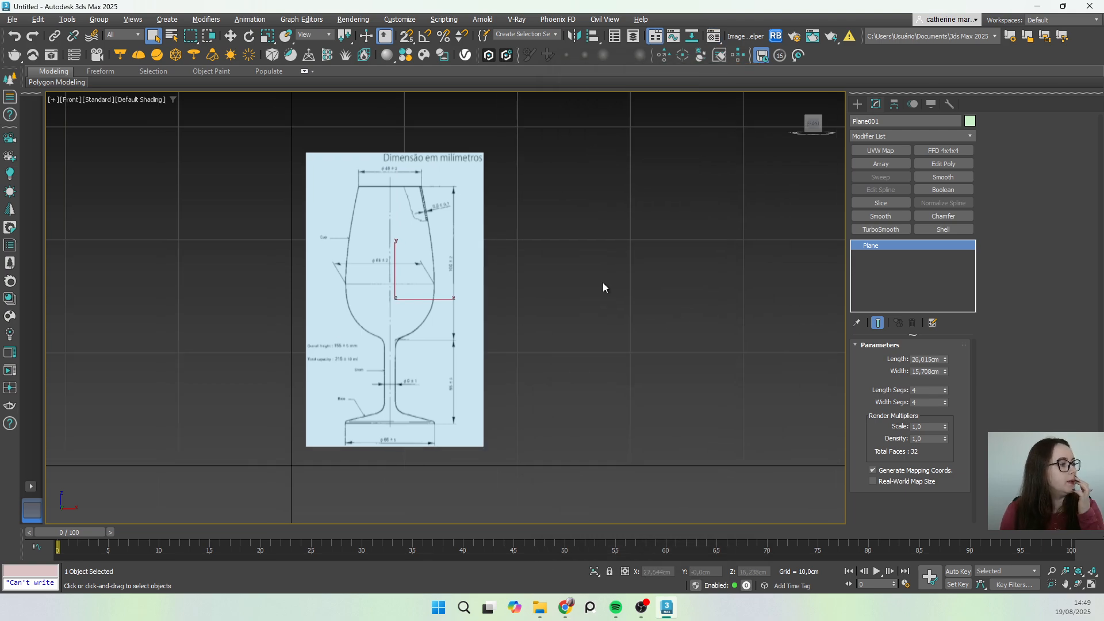
# Step: Deselect the reference plane and start a Line spline at the cup's outer right rim corner in the drawing
pyautogui.click(603, 282)
pyautogui.moveTo(436, 313); pyautogui.dragTo(469, 316, button='middle')
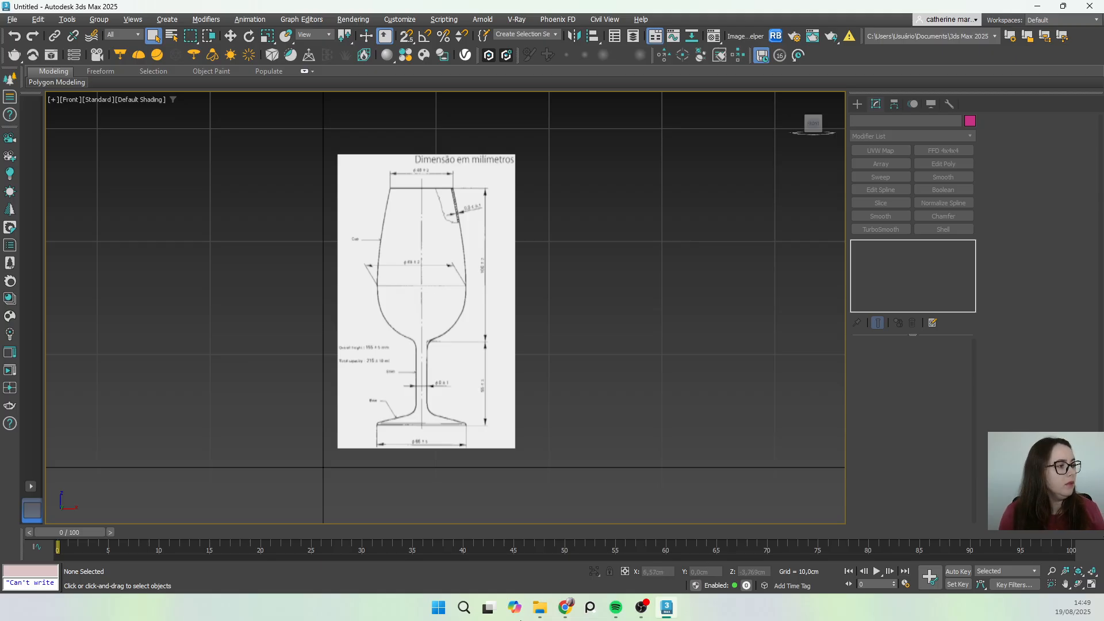
pyautogui.moveTo(436, 299); pyautogui.dragTo(485, 286, button='middle')
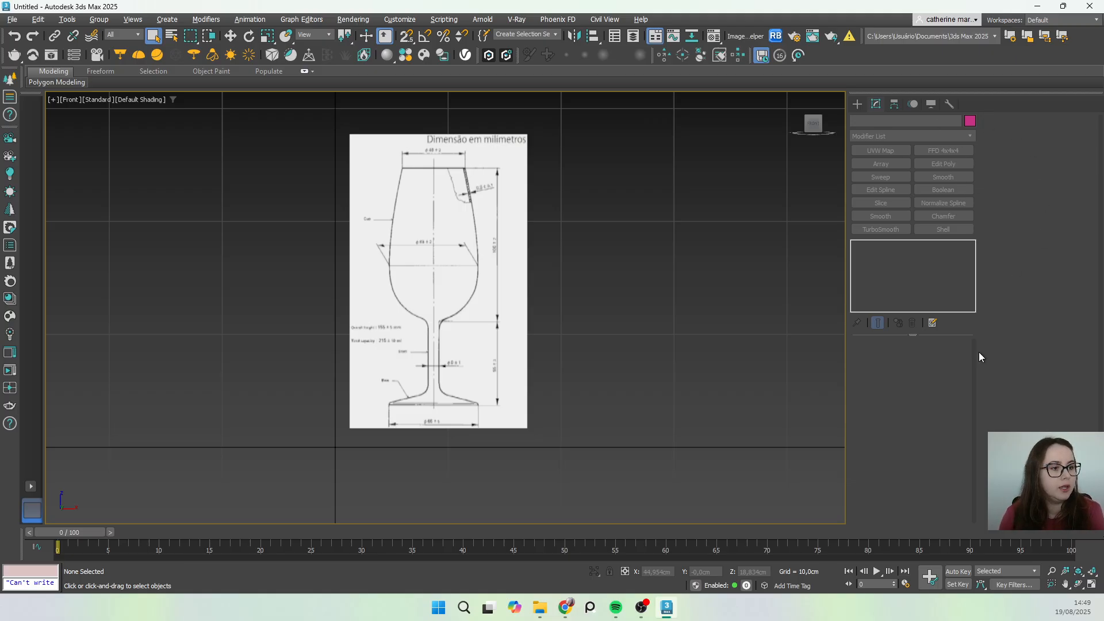
pyautogui.click(858, 103)
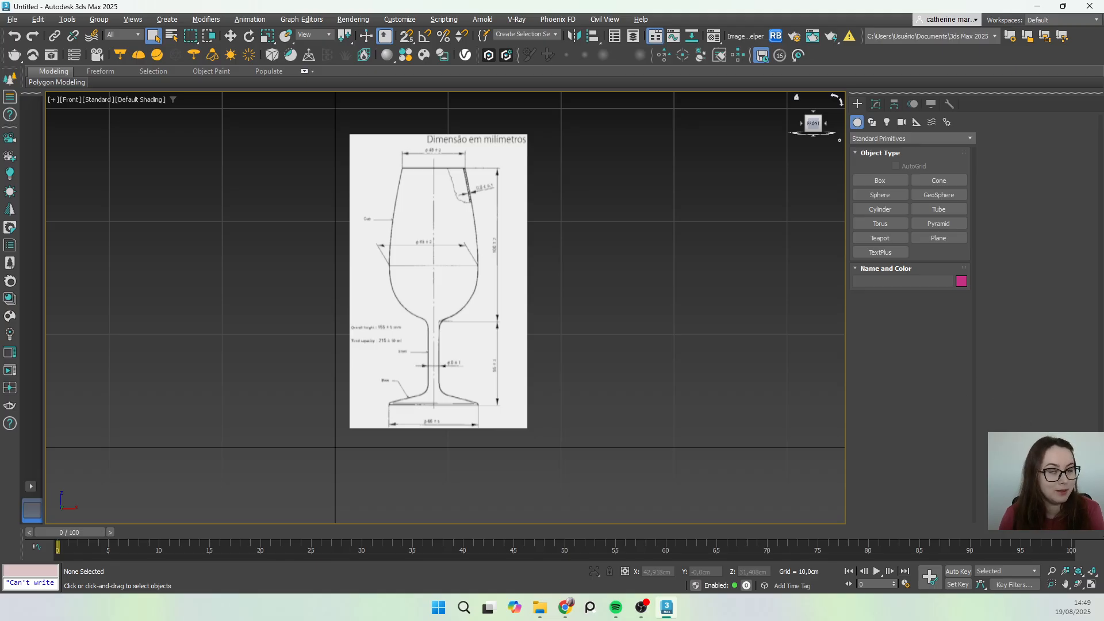
pyautogui.click(872, 122)
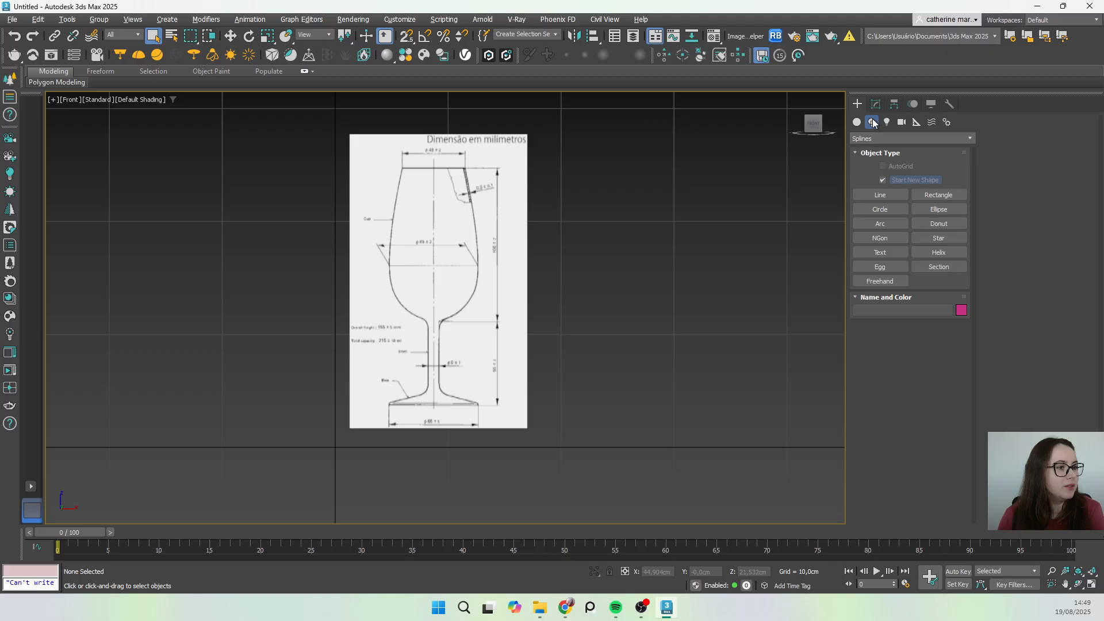
pyautogui.click(882, 195)
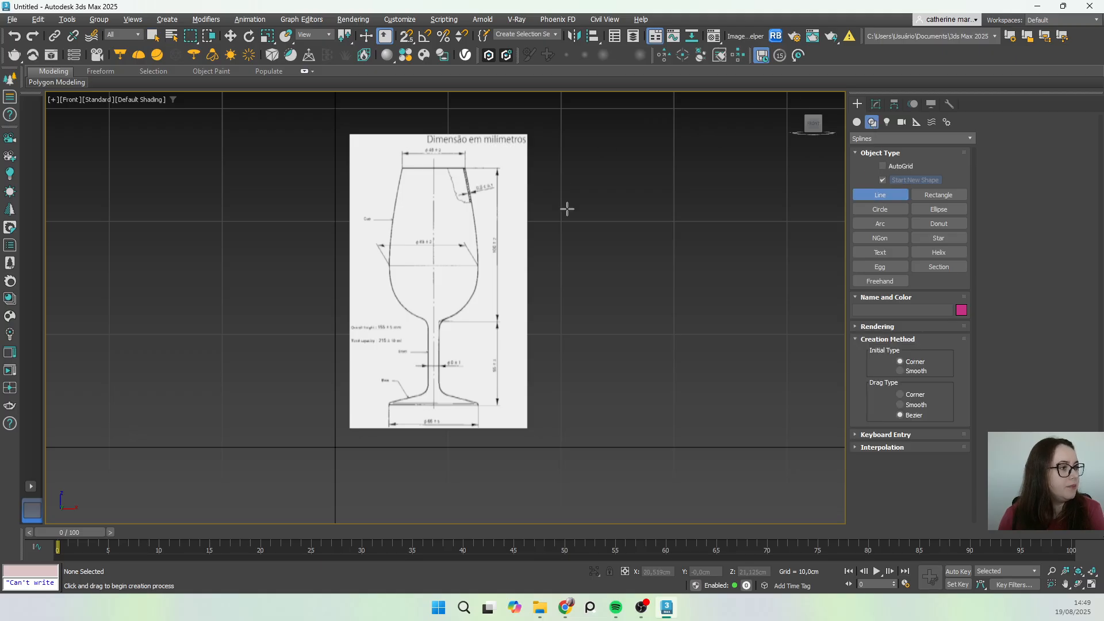
pyautogui.scroll(6, 454, 160)
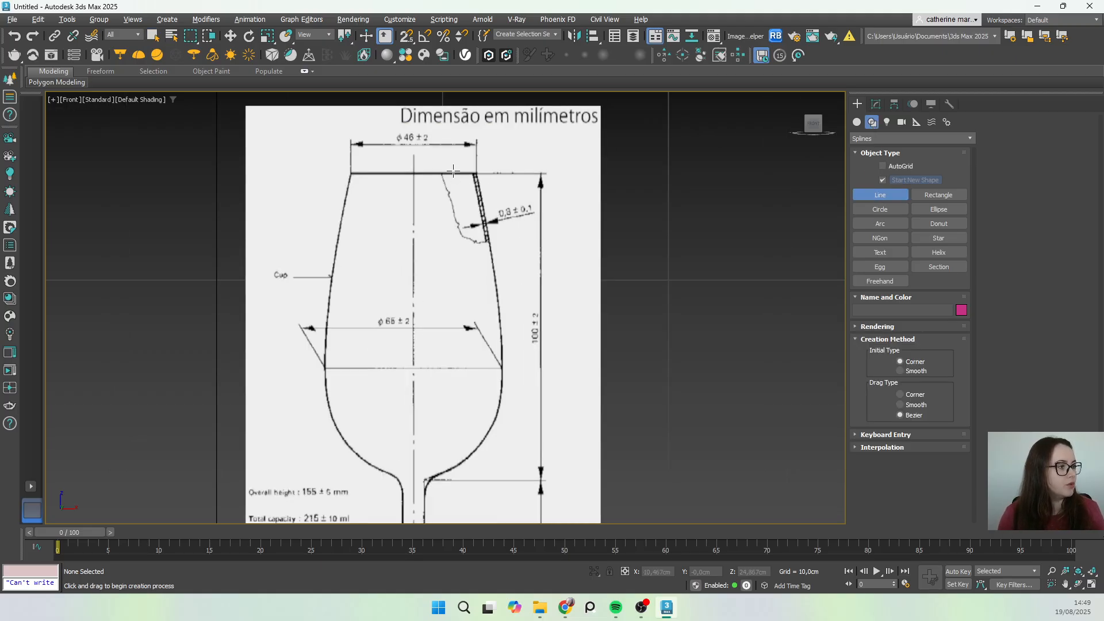
pyautogui.scroll(2, 484, 170)
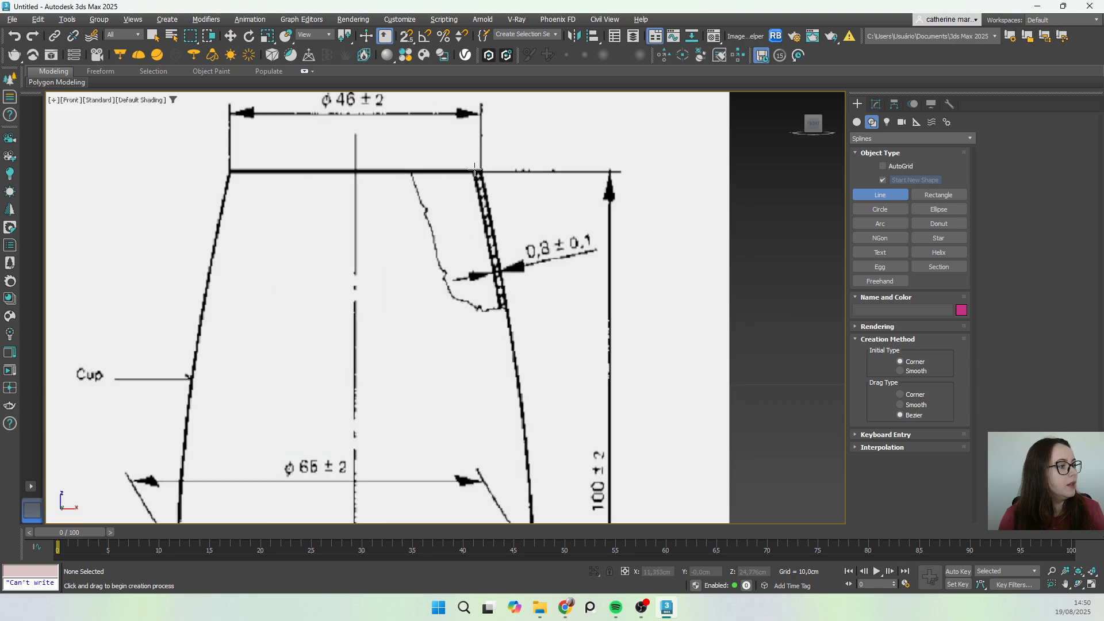
pyautogui.scroll(2, 482, 170)
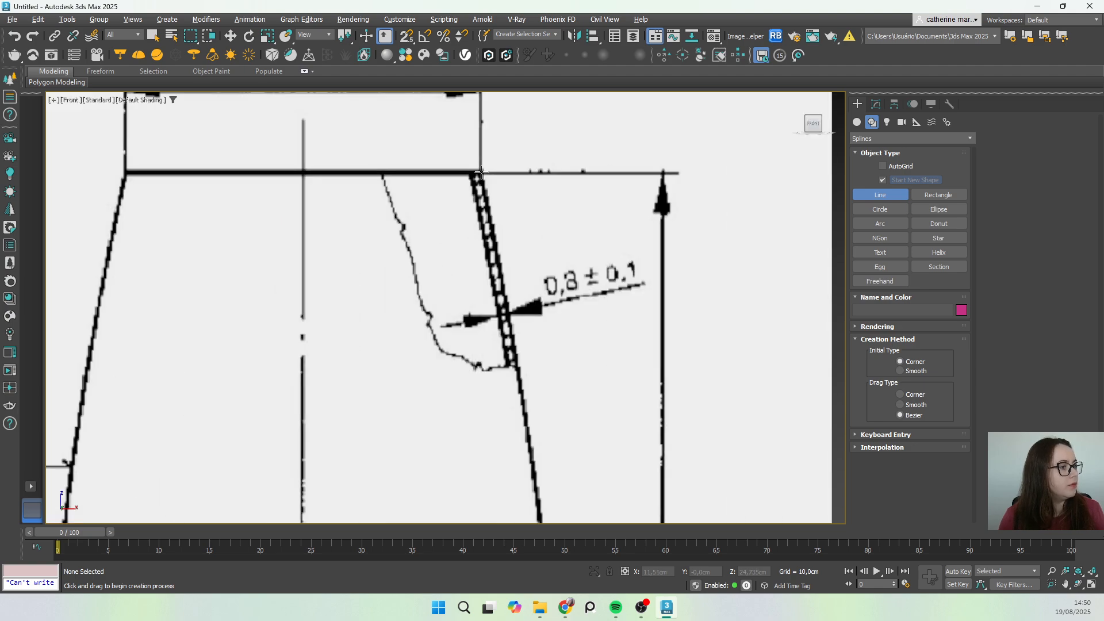
pyautogui.click(480, 171)
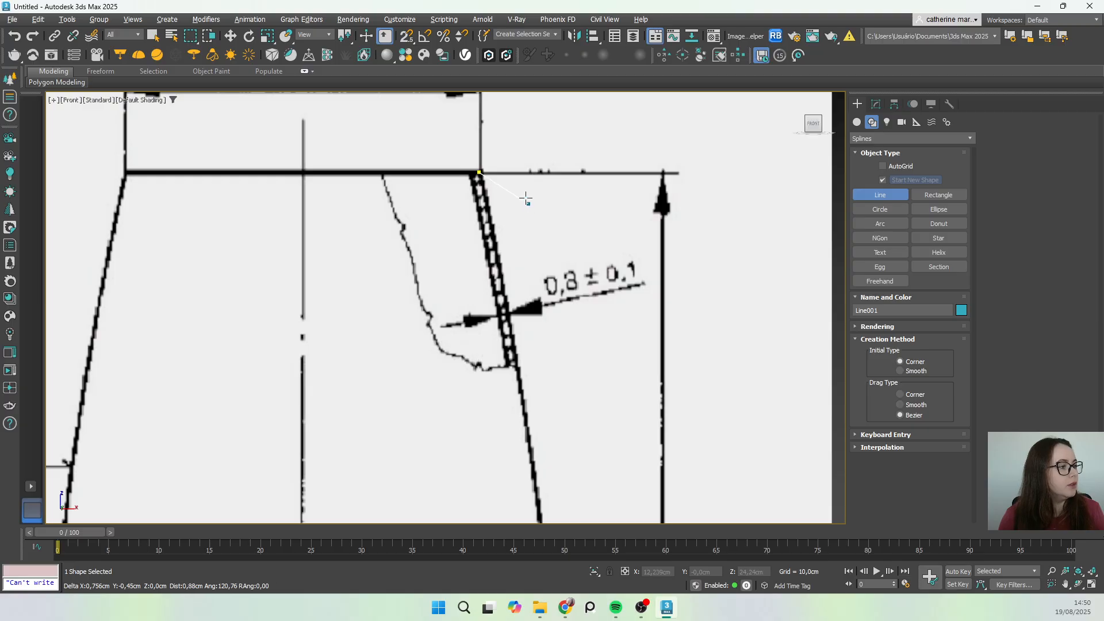
# Step: Try to trace the cup's right side with a curved vertex below the widest point and another near the stem
pyautogui.scroll(-5, 525, 198)
pyautogui.scroll(2, 498, 341)
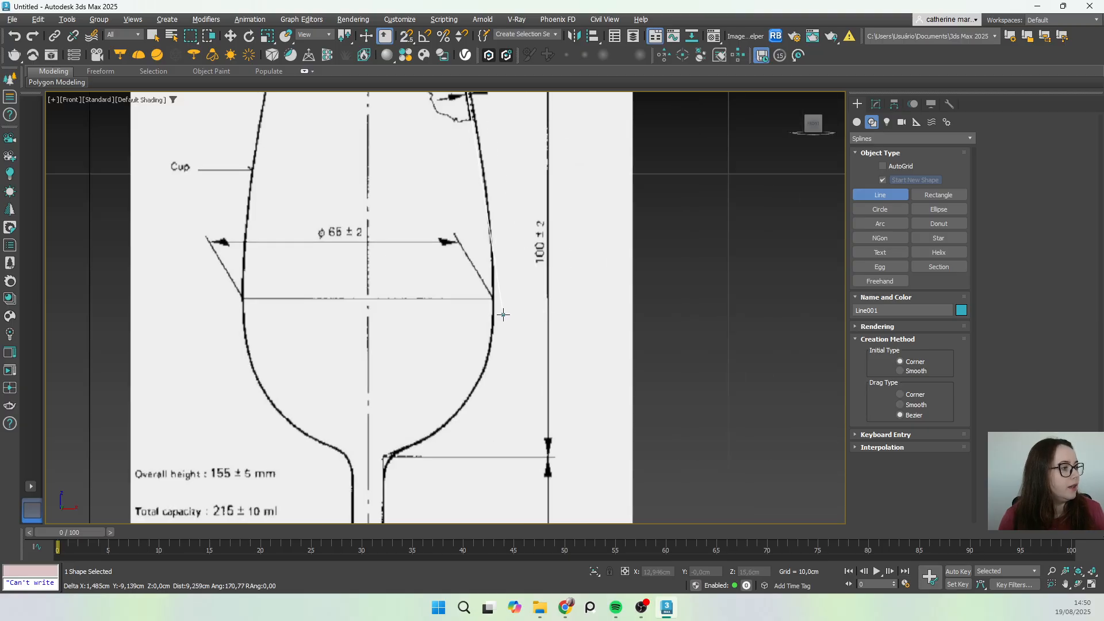
pyautogui.scroll(-2, 494, 310)
pyautogui.scroll(2, 492, 294)
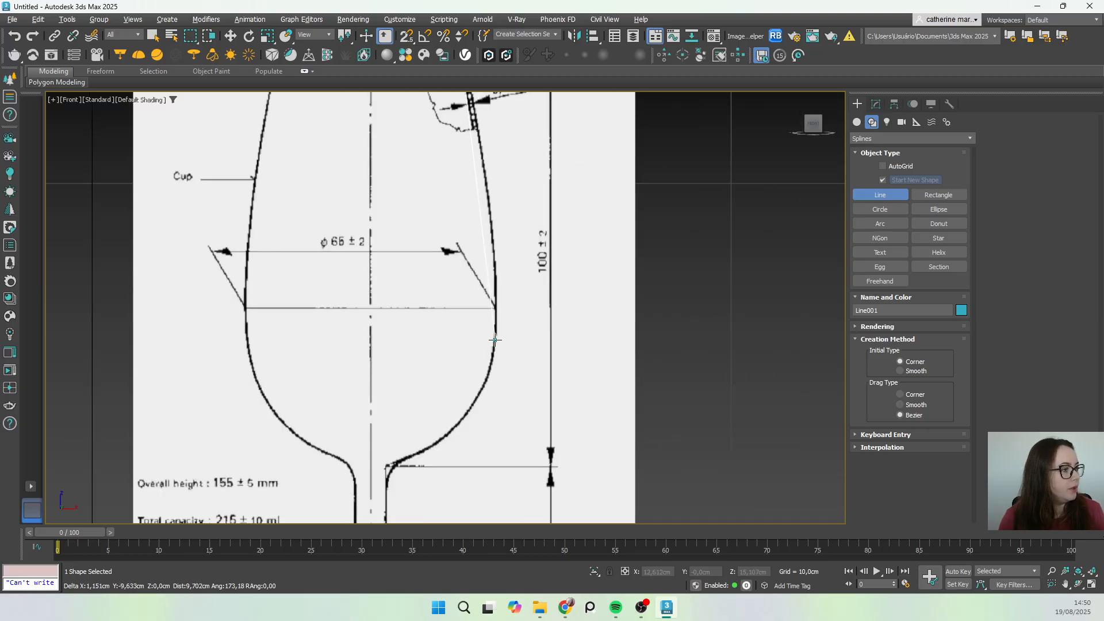
pyautogui.click(493, 357)
pyautogui.moveTo(493, 358); pyautogui.dragTo(485, 382)
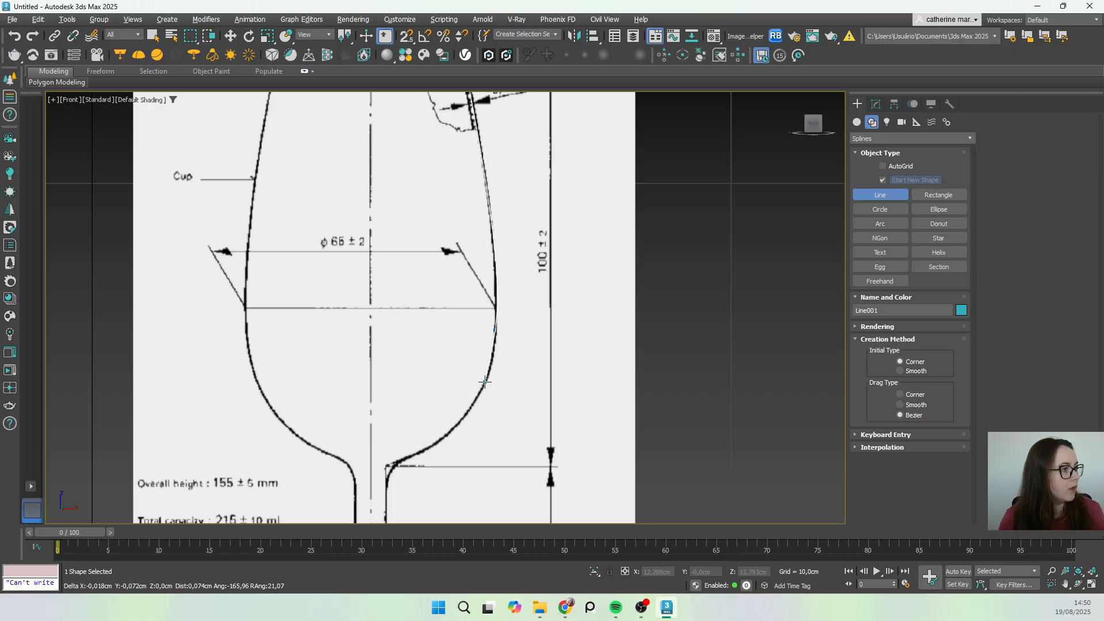
pyautogui.click(409, 457)
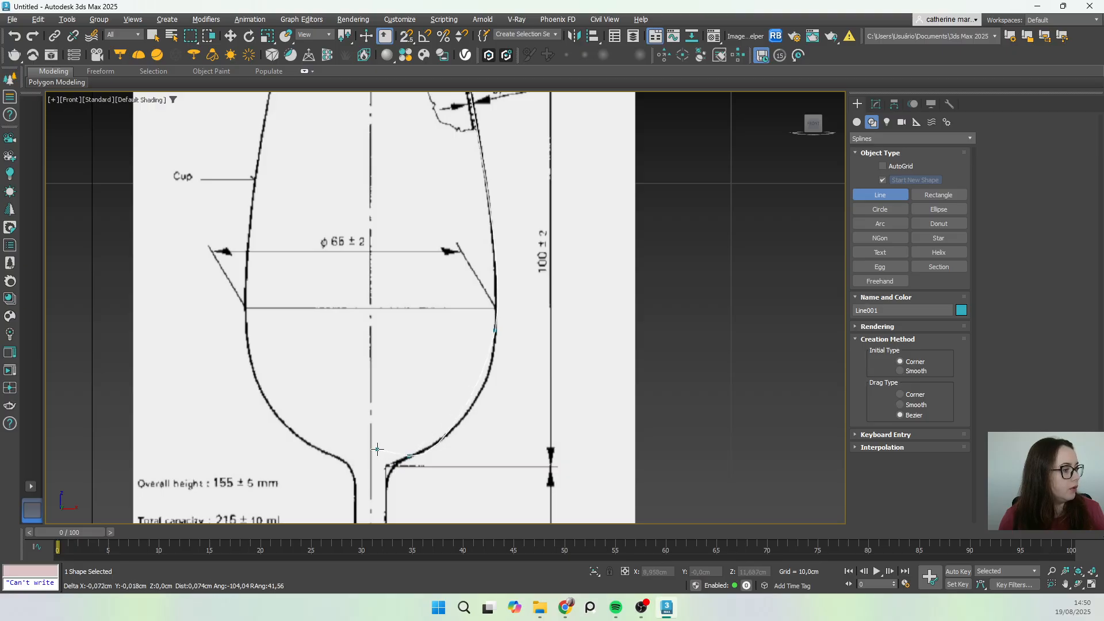
pyautogui.click(346, 481)
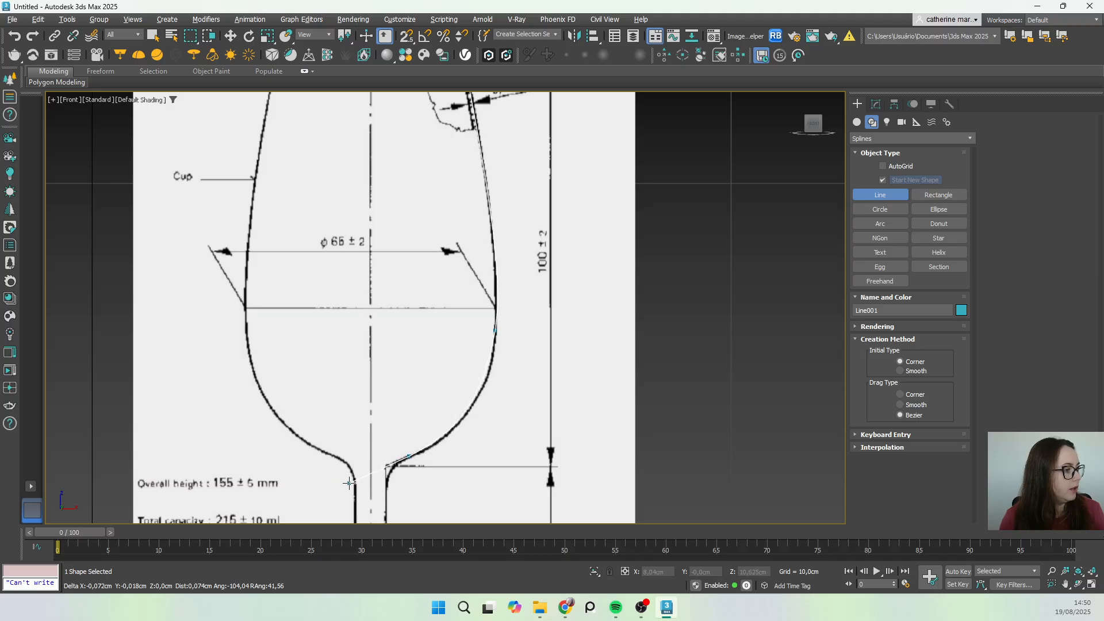
pyautogui.rightClick(350, 481)
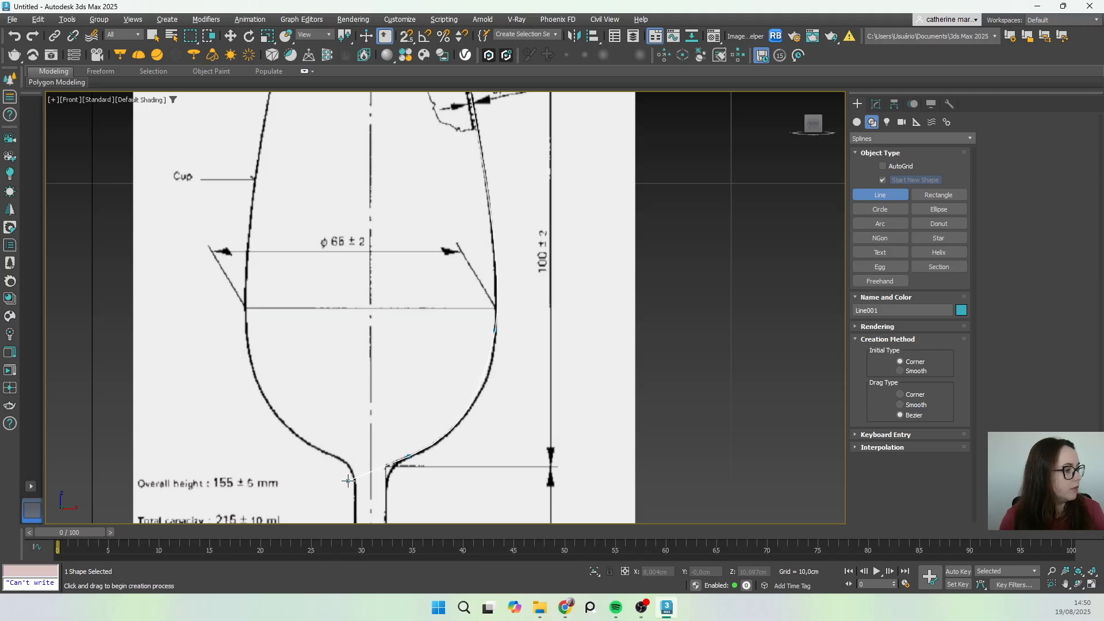
pyautogui.click(387, 466)
pyautogui.scroll(-3, 385, 503)
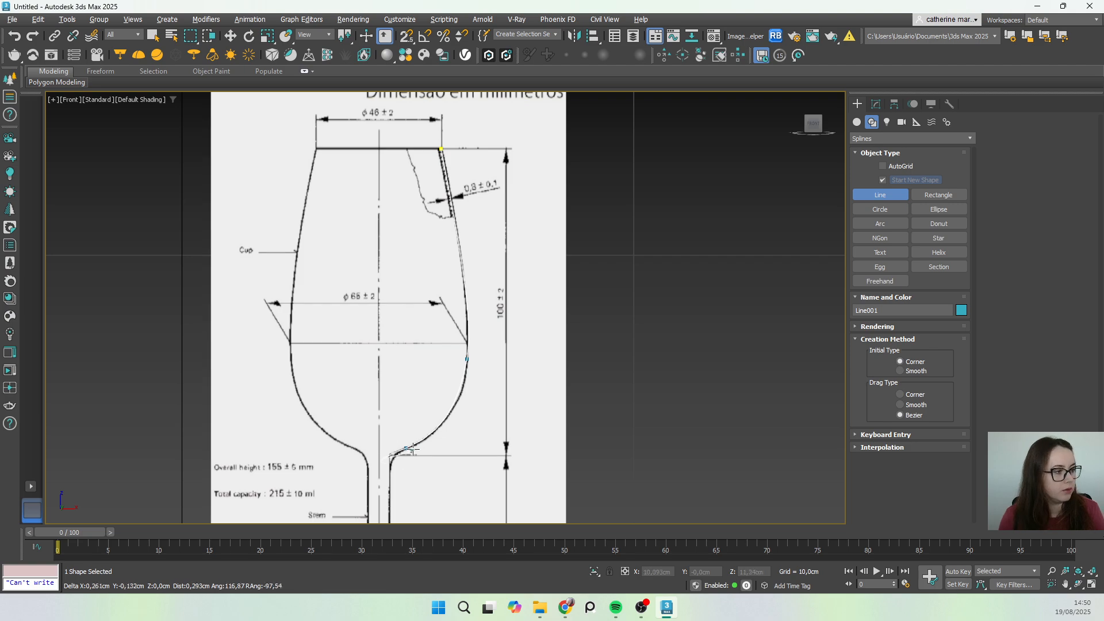
pyautogui.scroll(3, 397, 477)
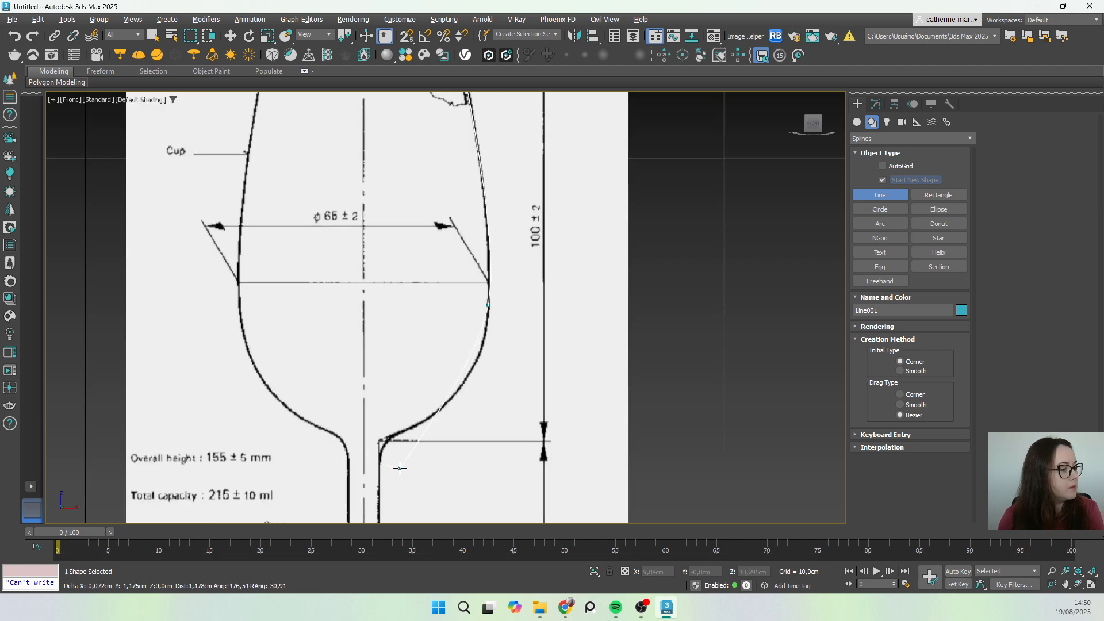
pyautogui.click(488, 308)
pyautogui.click(467, 99)
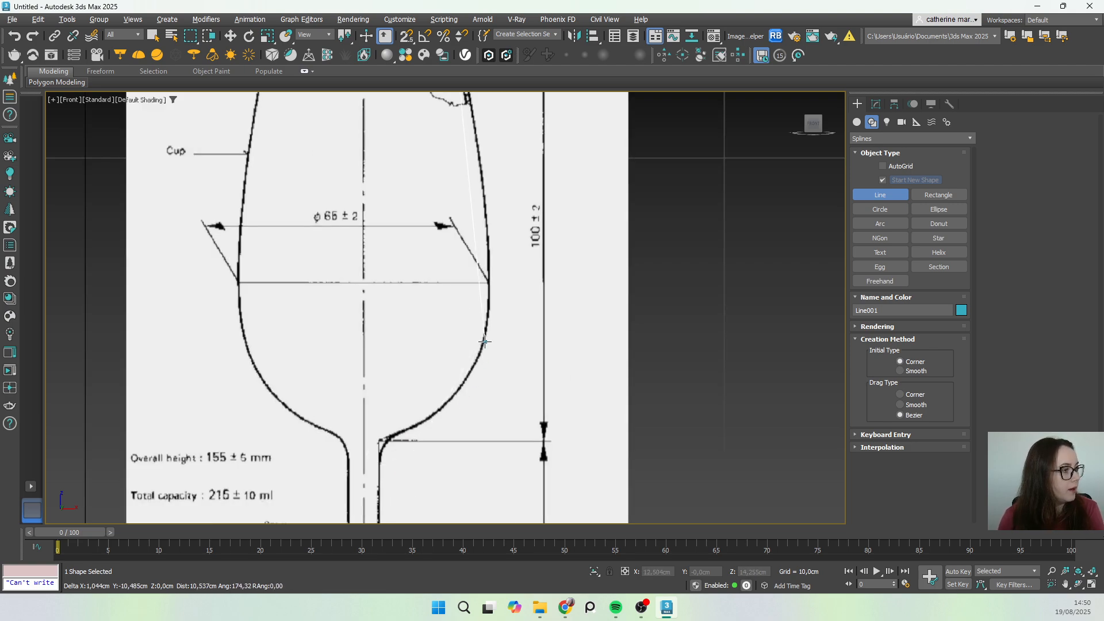
# Step: Trace the cup's right side with curved vertices just above the widest point and on the lower bowl
pyautogui.click(489, 254)
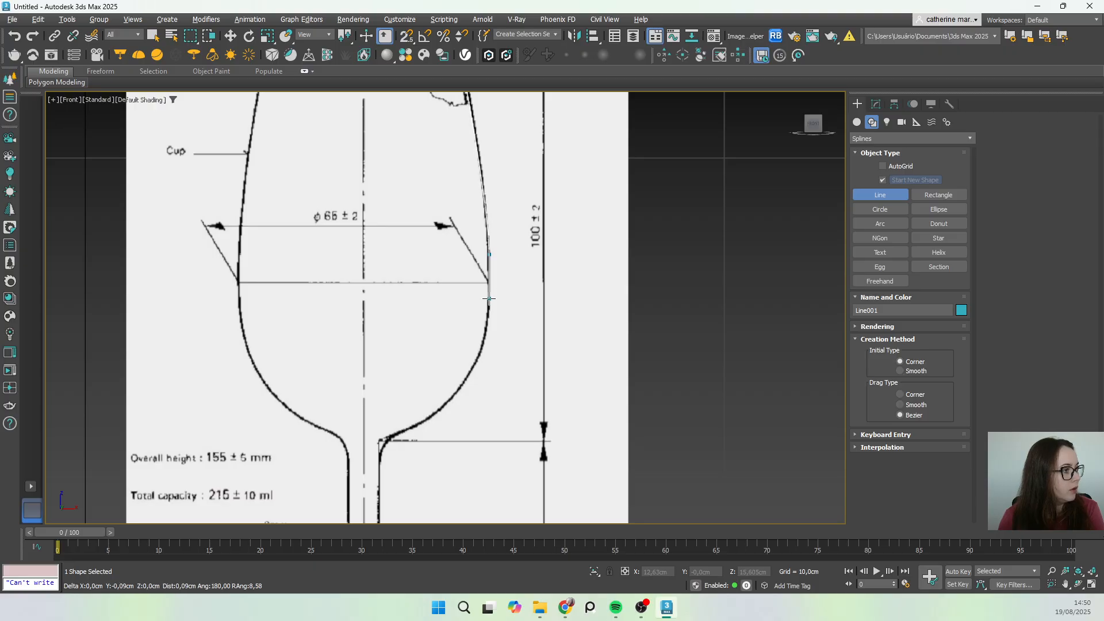
pyautogui.click(410, 427)
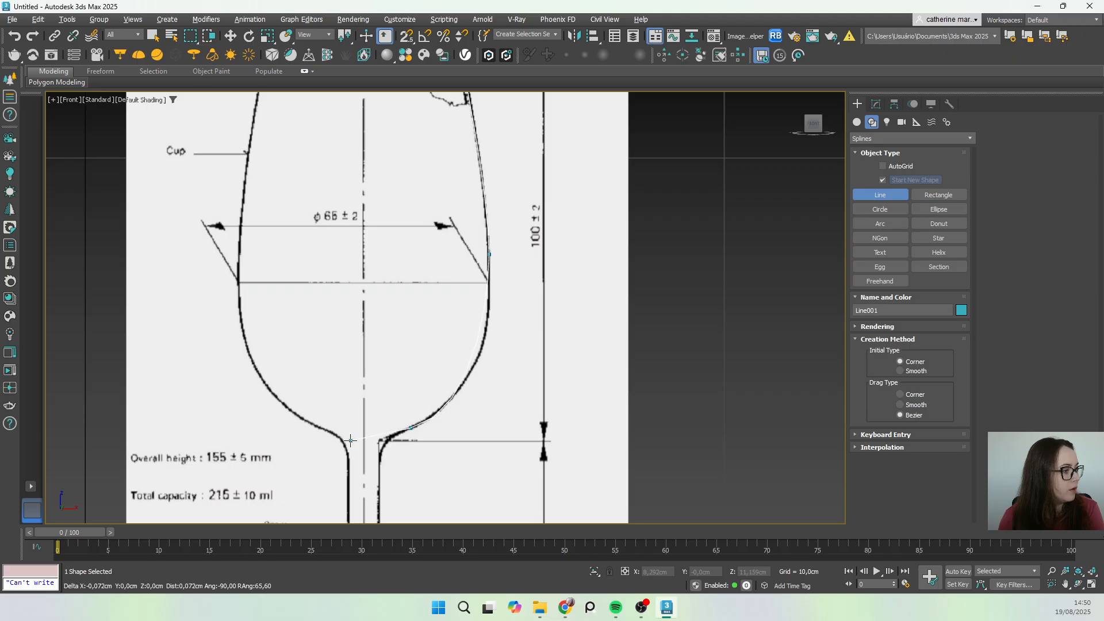
pyautogui.click(341, 464)
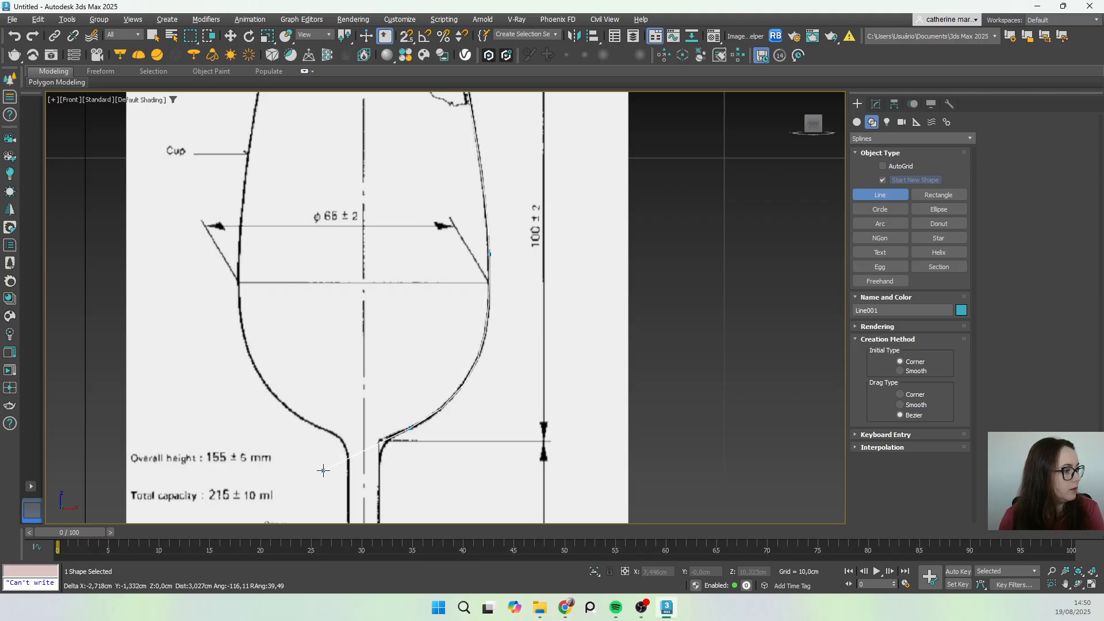
pyautogui.click(388, 448)
pyautogui.click(488, 280)
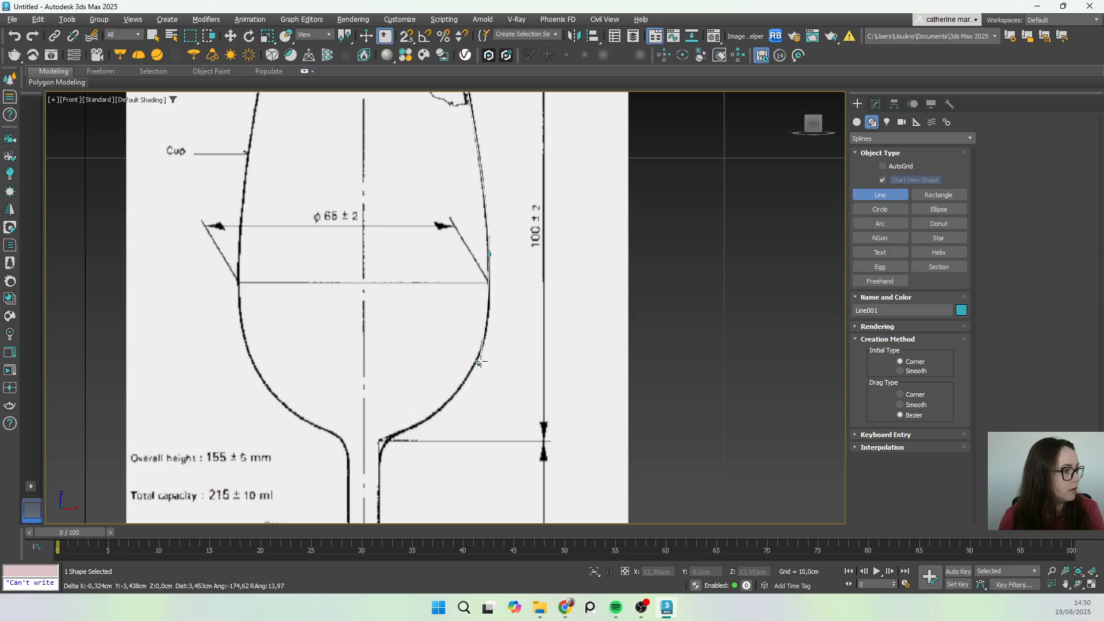
pyautogui.click(466, 383)
pyautogui.moveTo(433, 435); pyautogui.dragTo(397, 442)
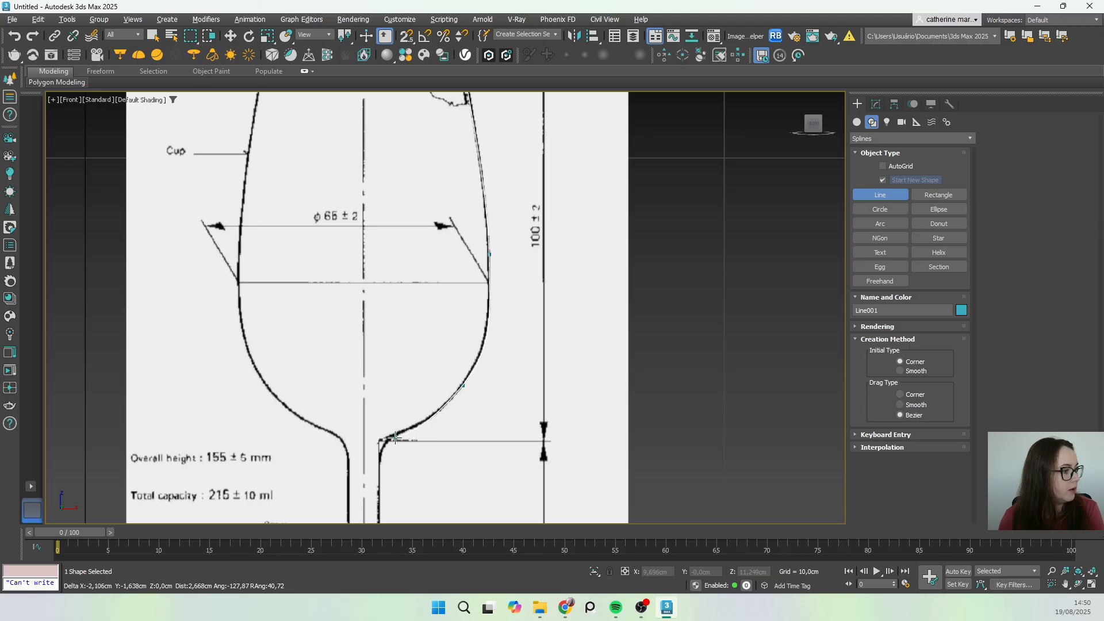
# Step: Continue the profile line with a curved vertex where the bowl meets the stem
pyautogui.scroll(3, 391, 448)
pyautogui.moveTo(387, 451); pyautogui.dragTo(408, 289, button='middle')
pyautogui.scroll(2, 403, 290)
pyautogui.moveTo(407, 289)
pyautogui.mouseDown()
pyautogui.moveTo(417, 299)
pyautogui.moveTo(423, 270)
pyautogui.moveTo(394, 291)
pyautogui.mouseUp()
pyautogui.scroll(-2, 413, 294)
pyautogui.scroll(2, 423, 270)
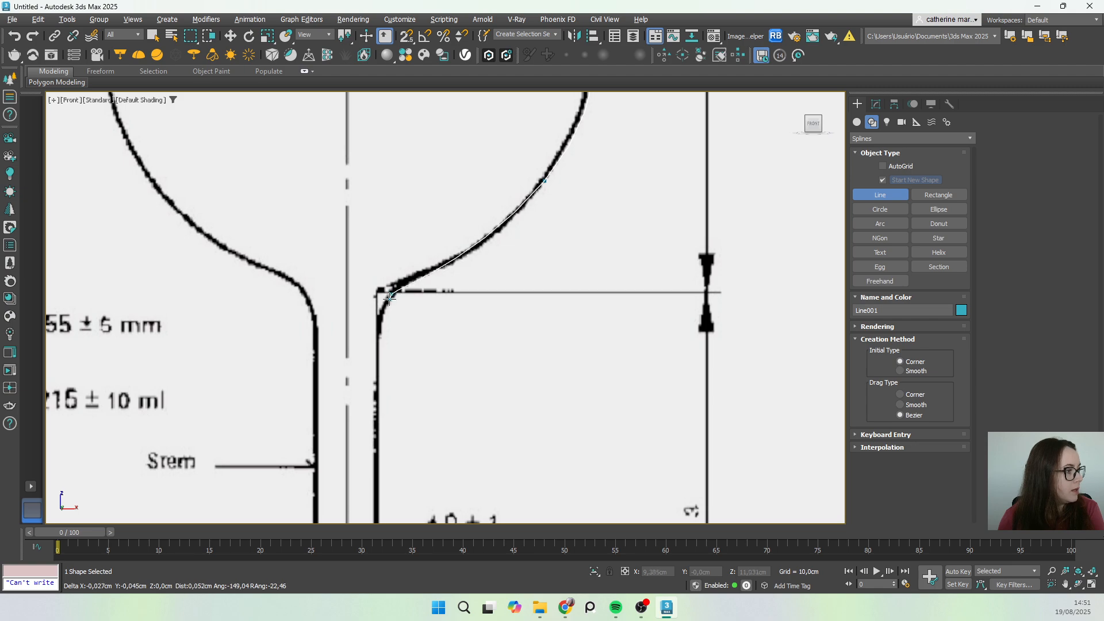
# Step: Continue the profile line down the stem's right edge to a vertex just above the flare of the base
pyautogui.click(376, 319)
pyautogui.moveTo(384, 419); pyautogui.dragTo(354, 207, button='middle')
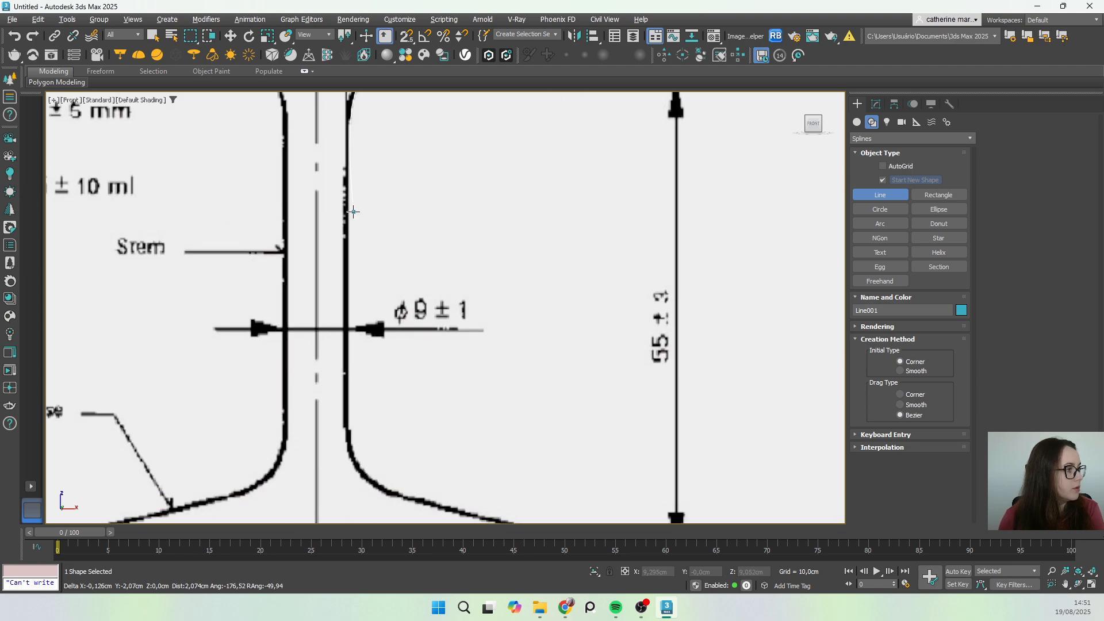
pyautogui.scroll(-3, 353, 207)
pyautogui.scroll(1, 373, 172)
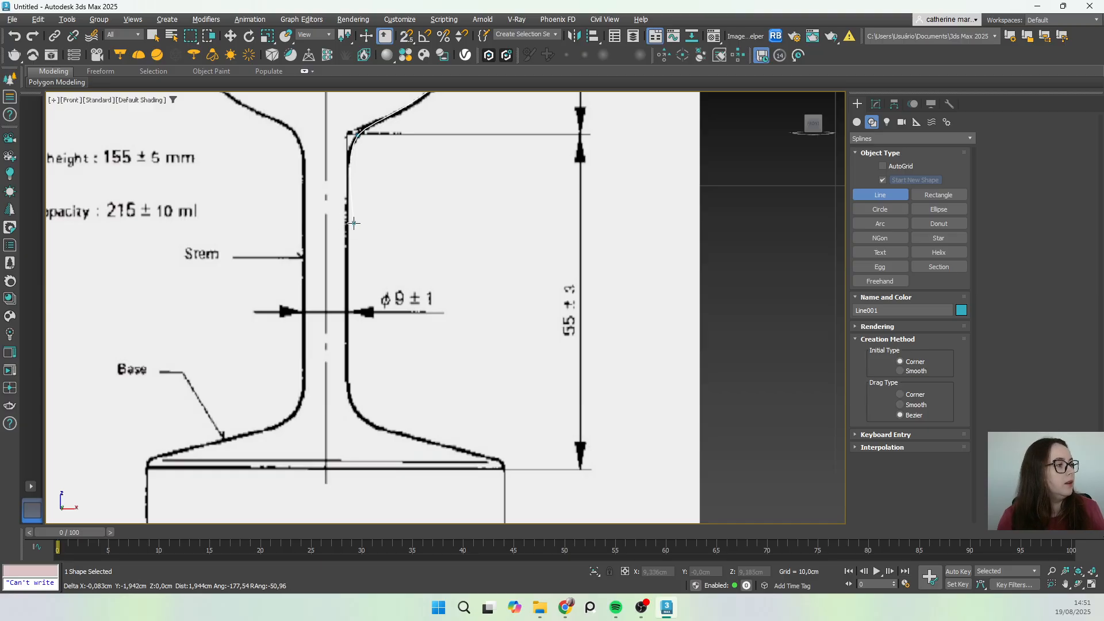
pyautogui.click(347, 252)
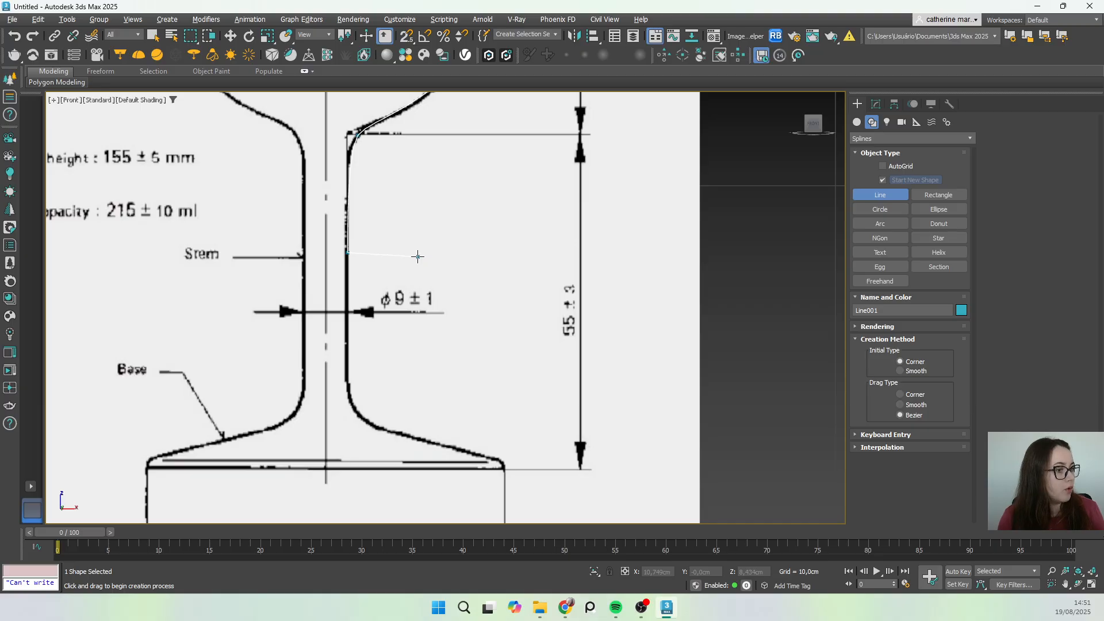
pyautogui.press('BackSpace')
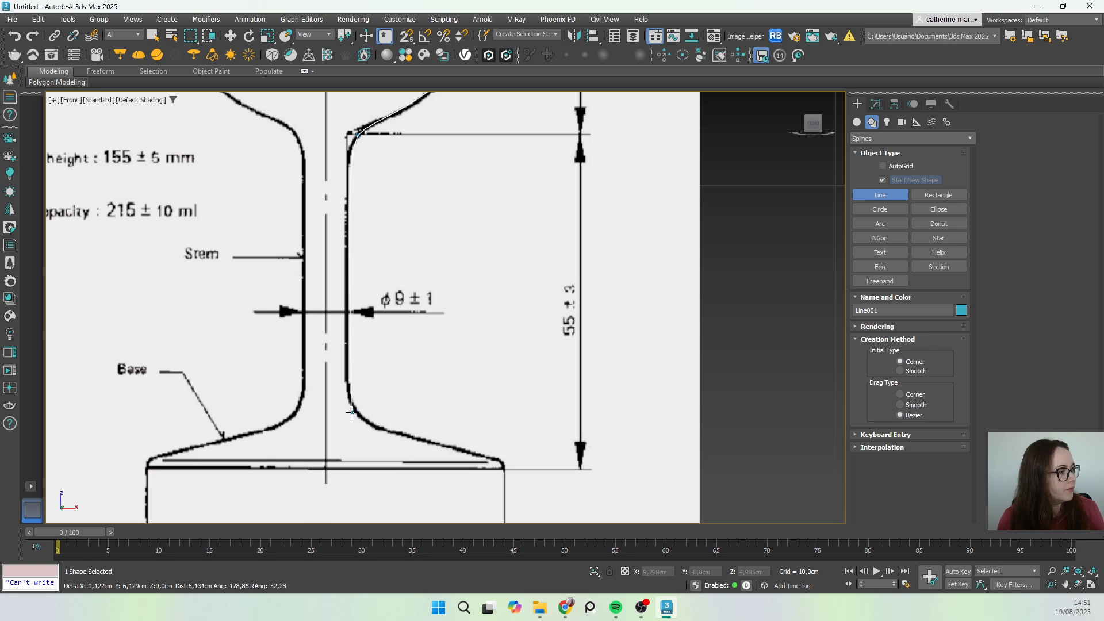
pyautogui.click(347, 381)
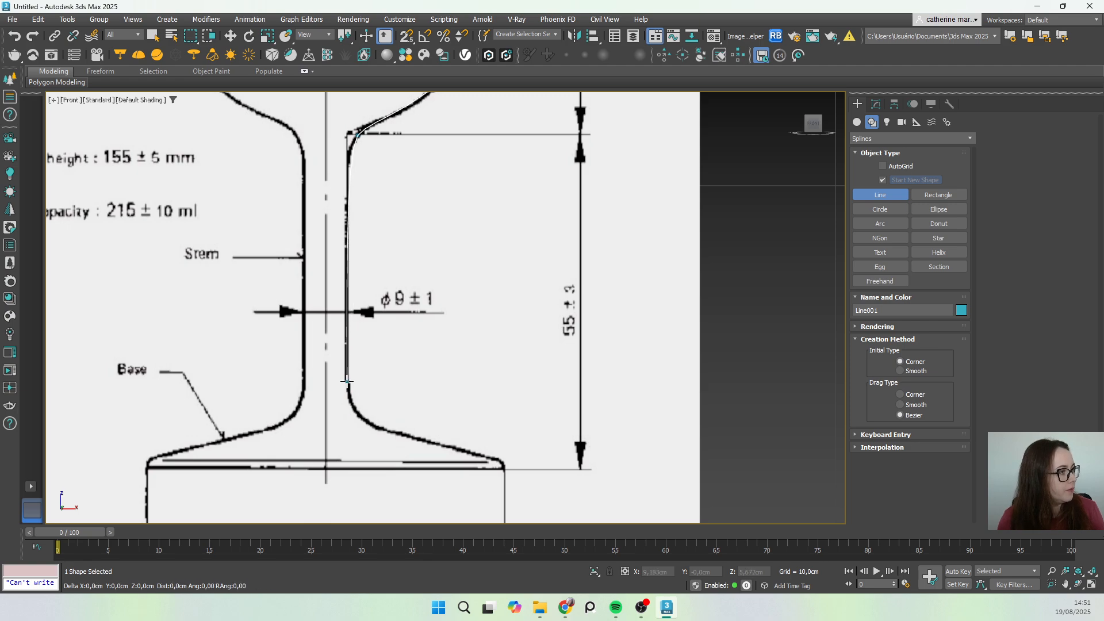
# Step: Trace the flared base around its rounded outer edge, bring the line along the underside to the centre axis, and finish the spline
pyautogui.click(369, 424)
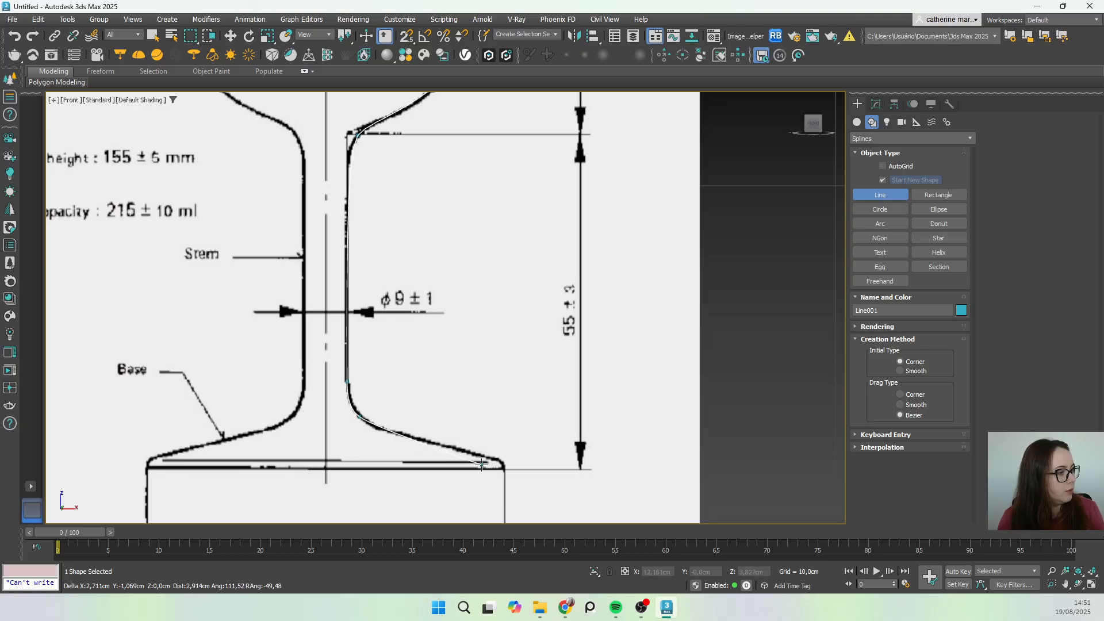
pyautogui.scroll(4, 486, 462)
pyautogui.moveTo(475, 459); pyautogui.dragTo(531, 338, button='middle')
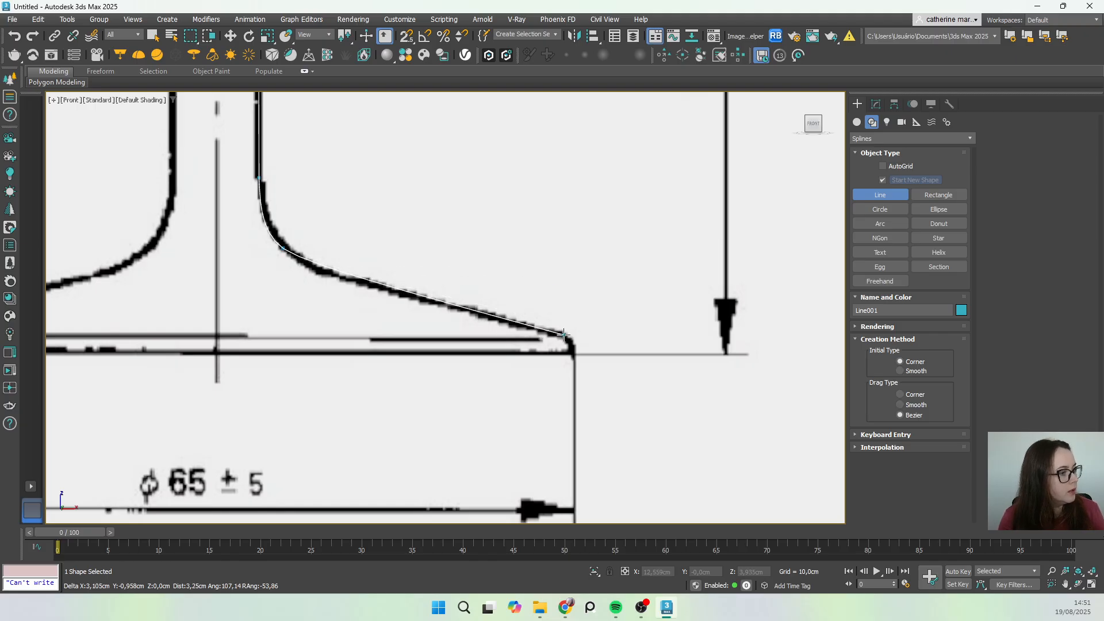
pyautogui.click(570, 338)
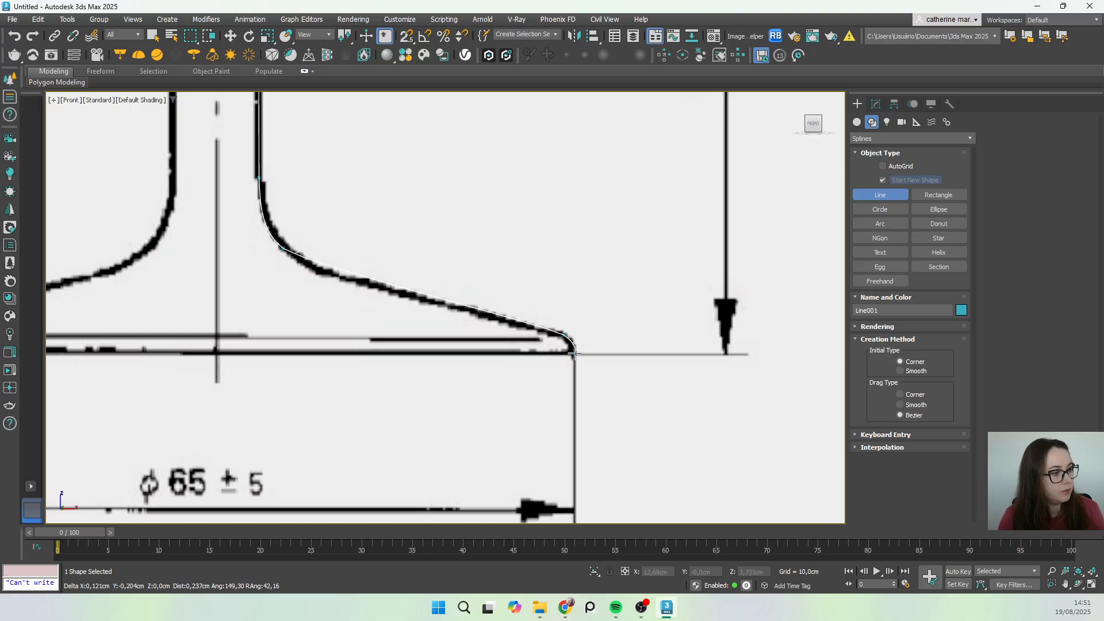
pyautogui.click(574, 353)
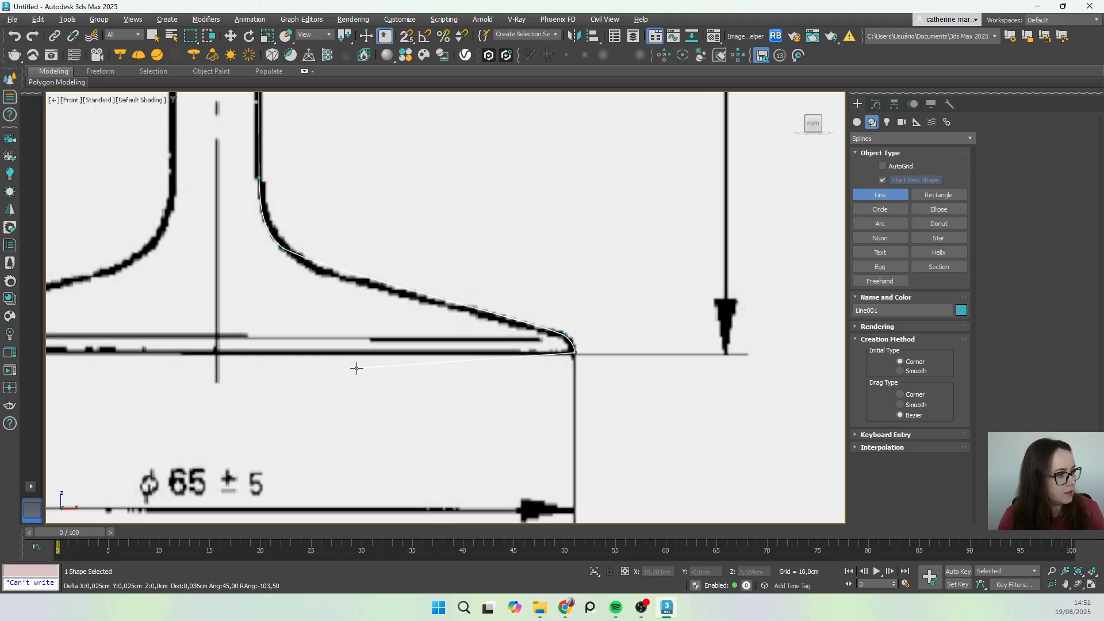
pyautogui.click(216, 353)
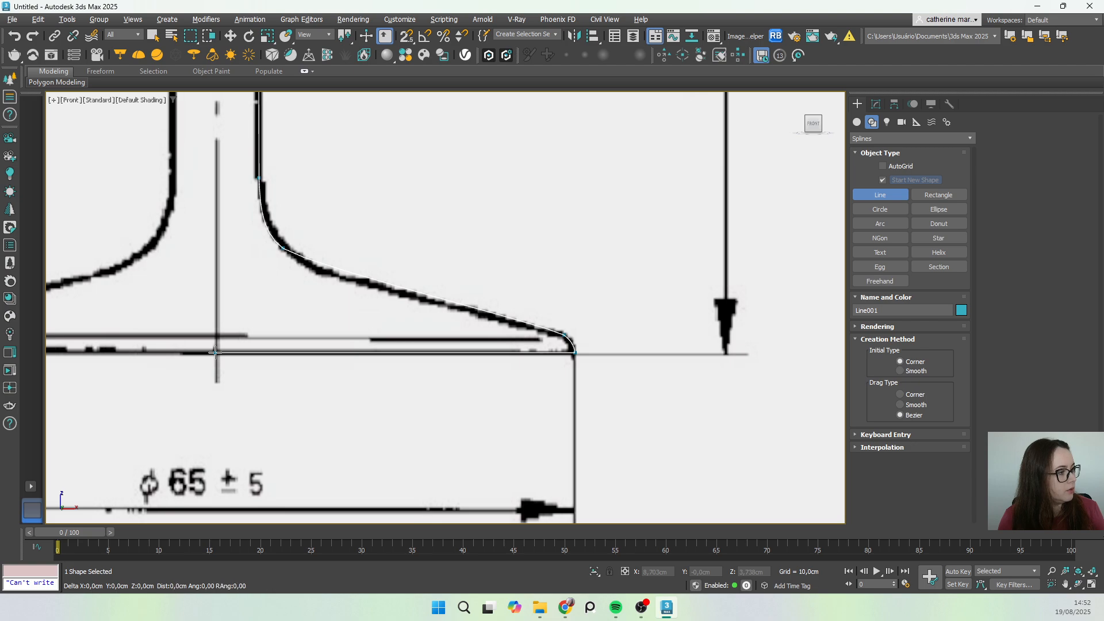
pyautogui.rightClick(272, 422)
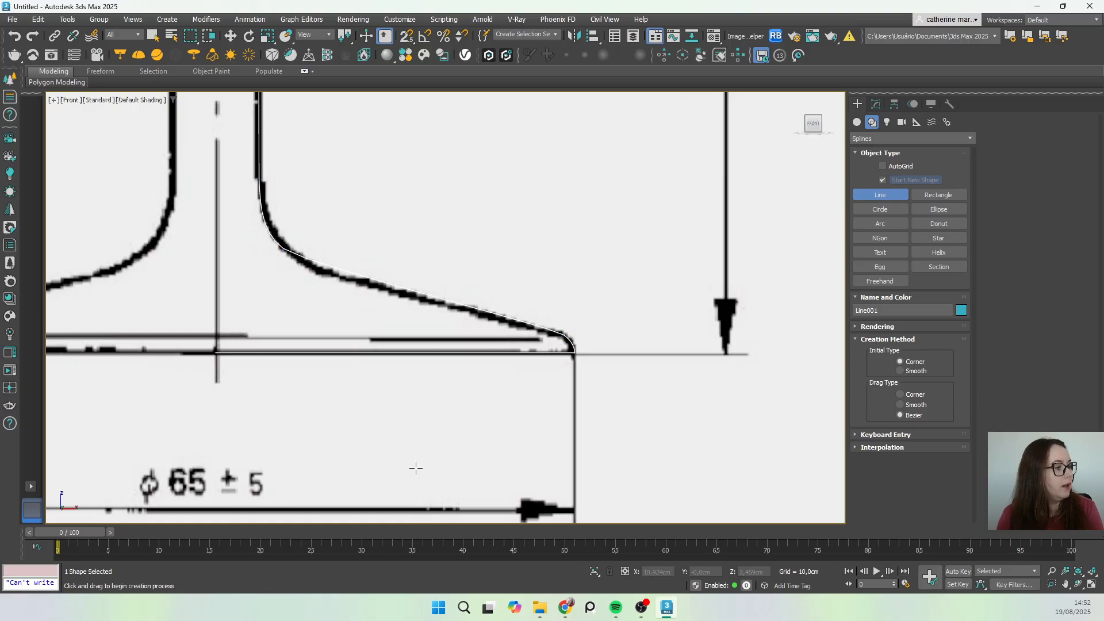
# Step: Turn on snapping with only Vertex as the snap target, ready for work at the cup's rim
pyautogui.scroll(-5, 524, 321)
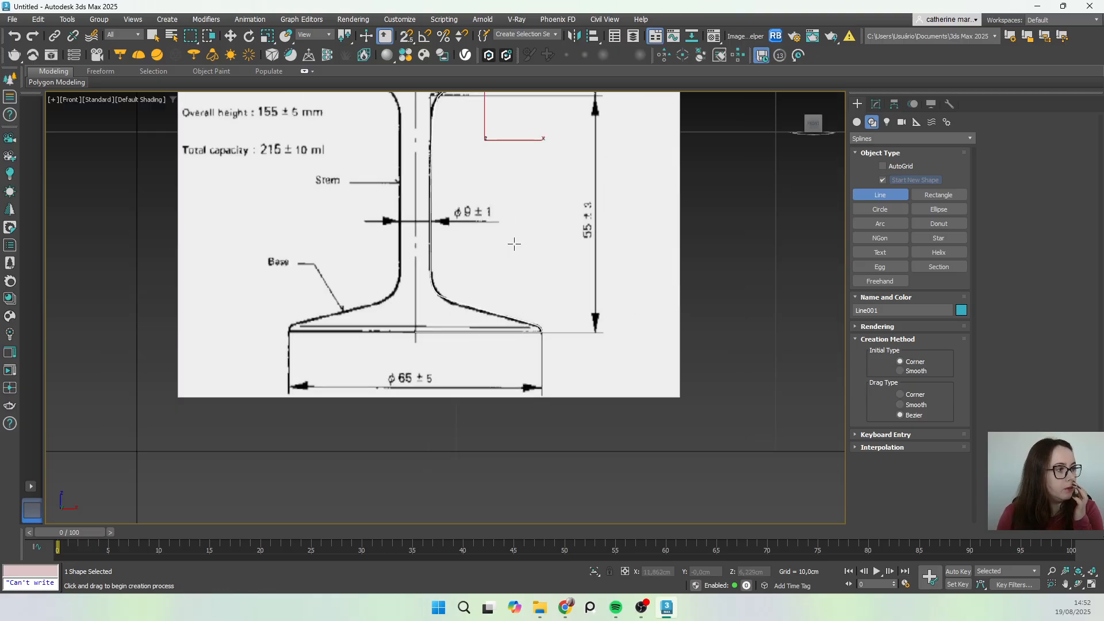
pyautogui.moveTo(513, 241); pyautogui.dragTo(496, 315, button='middle')
pyautogui.moveTo(513, 223)
pyautogui.mouseDown(button='middle')
pyautogui.moveTo(507, 204)
pyautogui.moveTo(502, 328)
pyautogui.moveTo(506, 207)
pyautogui.mouseUp(button='middle')
pyautogui.scroll(-2, 507, 198)
pyautogui.scroll(6, 489, 187)
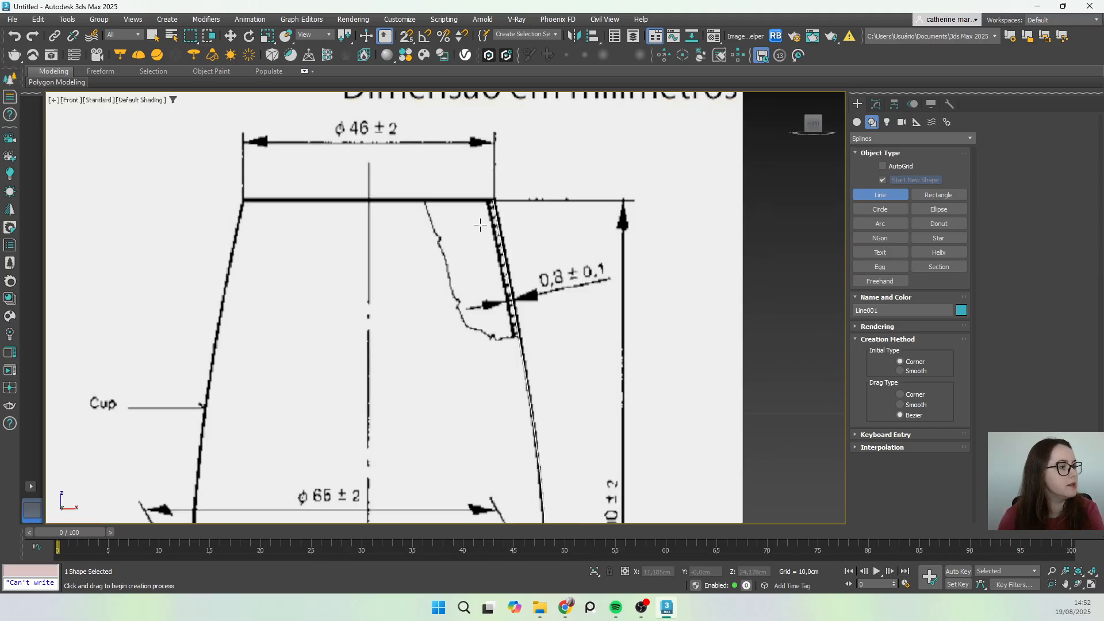
pyautogui.scroll(2, 484, 182)
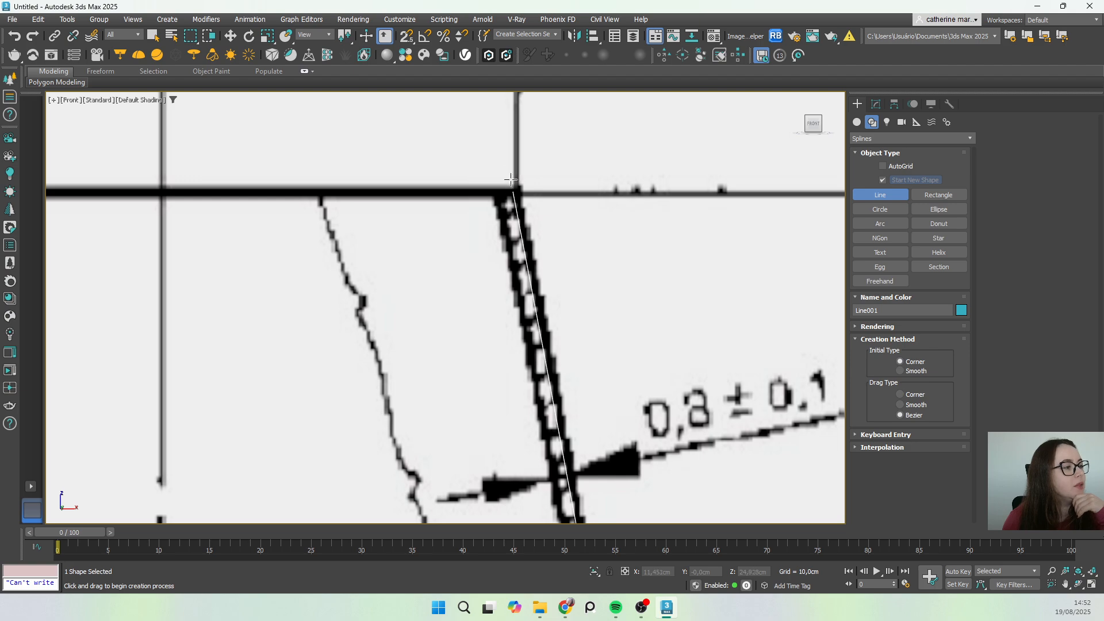
pyautogui.click(408, 37)
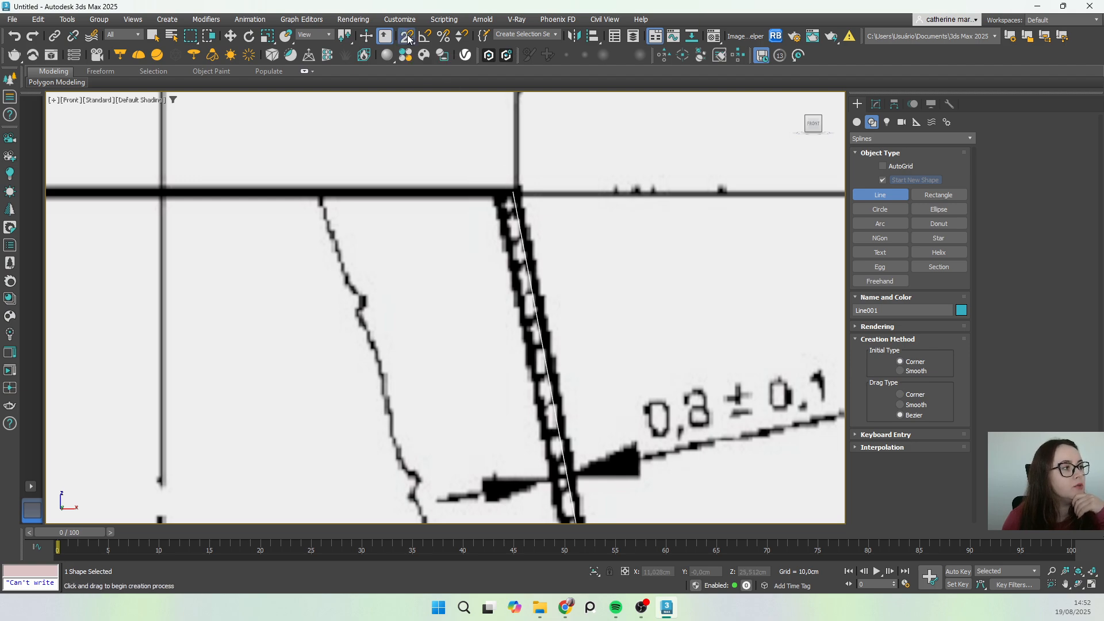
pyautogui.rightClick(407, 37)
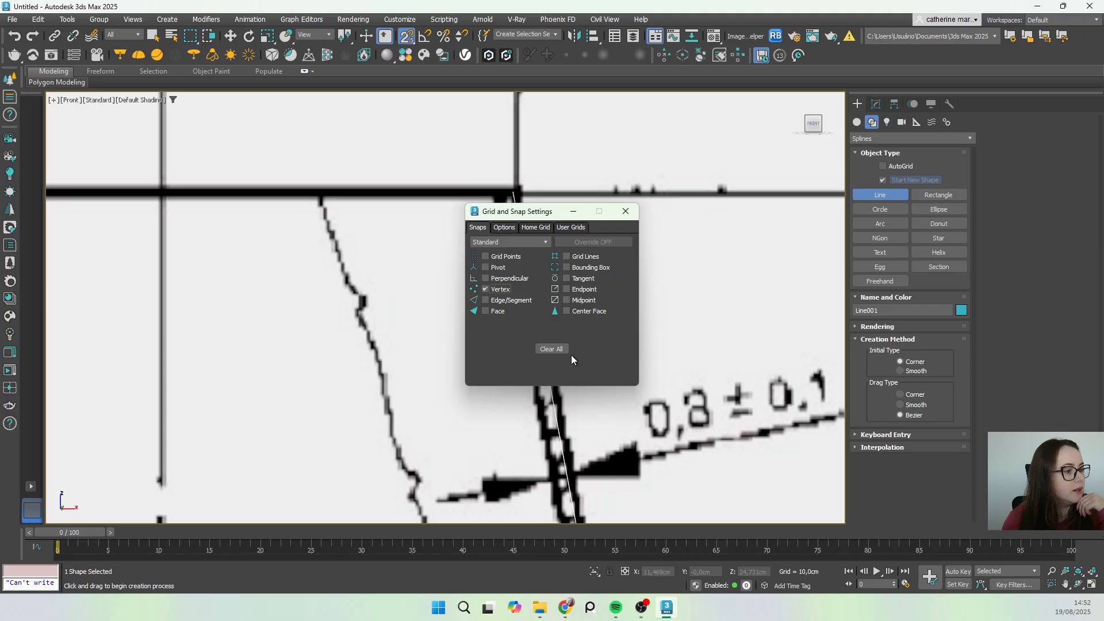
pyautogui.click(625, 211)
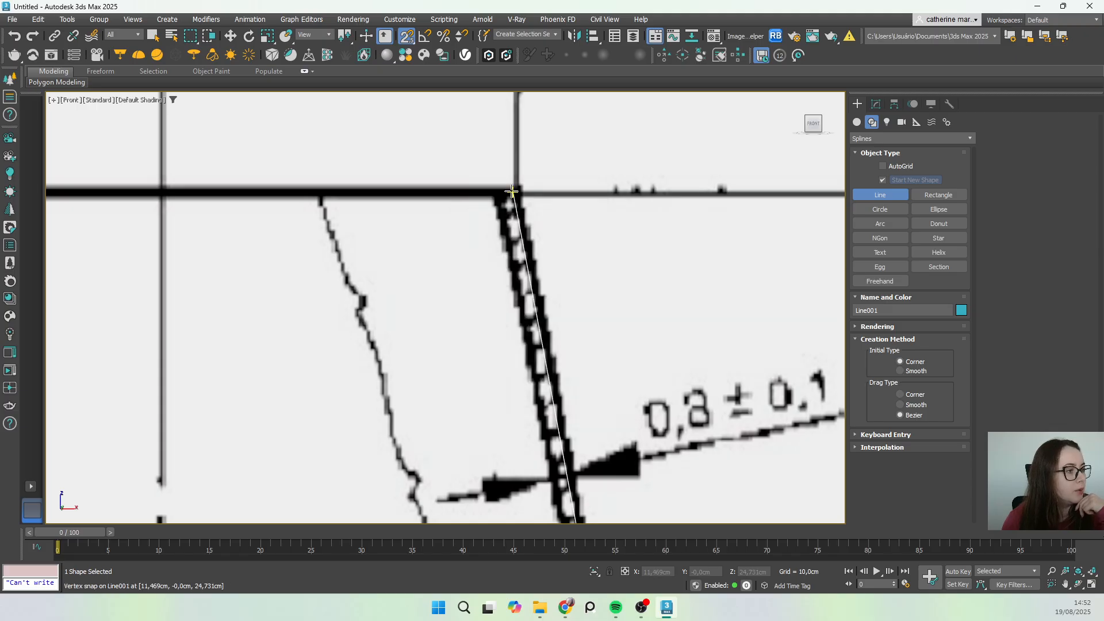
# Step: Start a second Line from the outer profile's top vertex, turn snapping off and cross the rim thickness to the inner wall edge
pyautogui.click(513, 191)
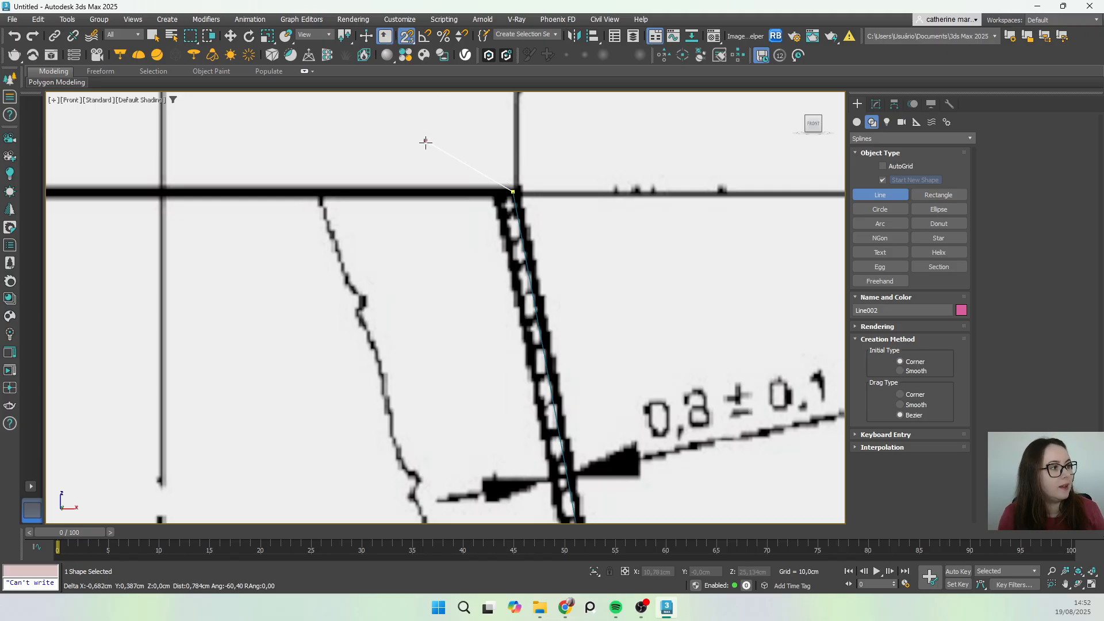
pyautogui.press('s')
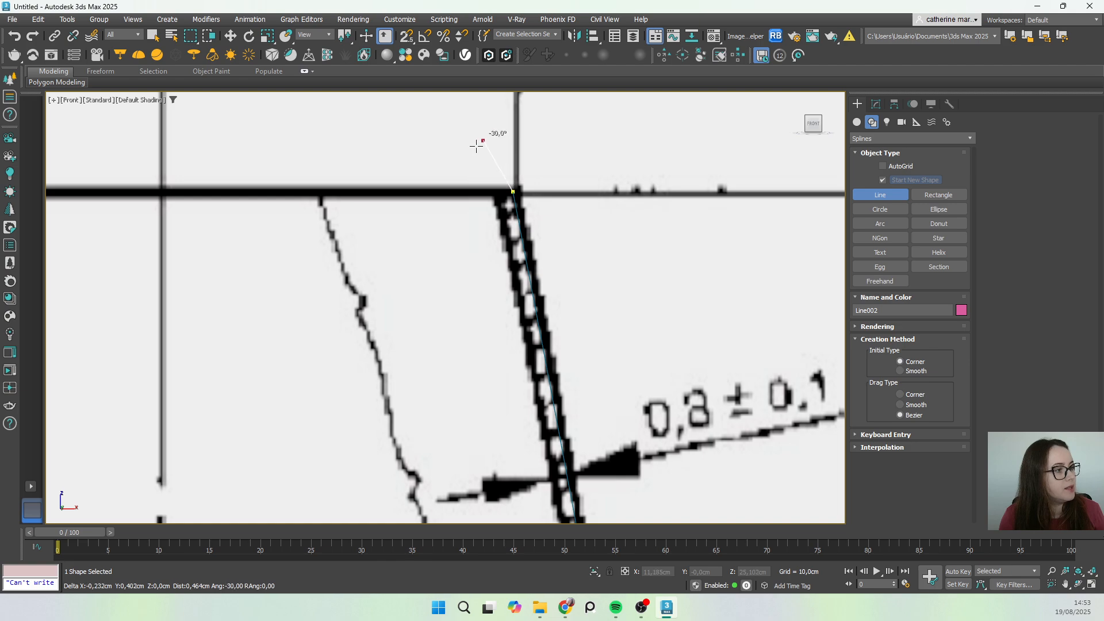
pyautogui.click(494, 191)
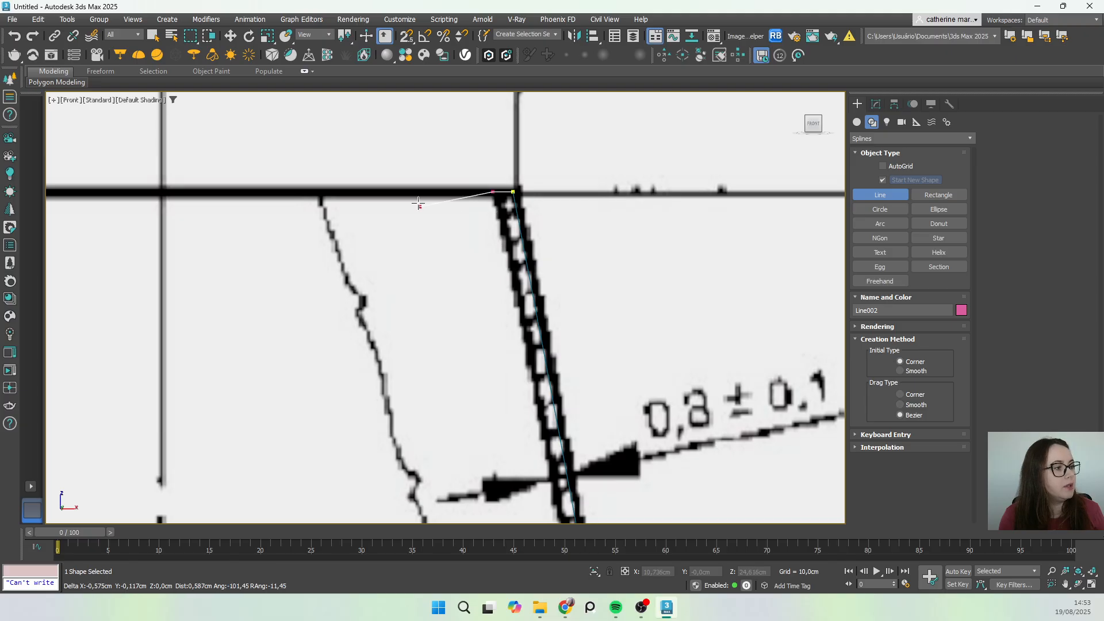
# Step: Trace the cup's inner wall with vertices just above the widest point and on the lower bowl, slightly inside the outer line
pyautogui.scroll(-4, 437, 253)
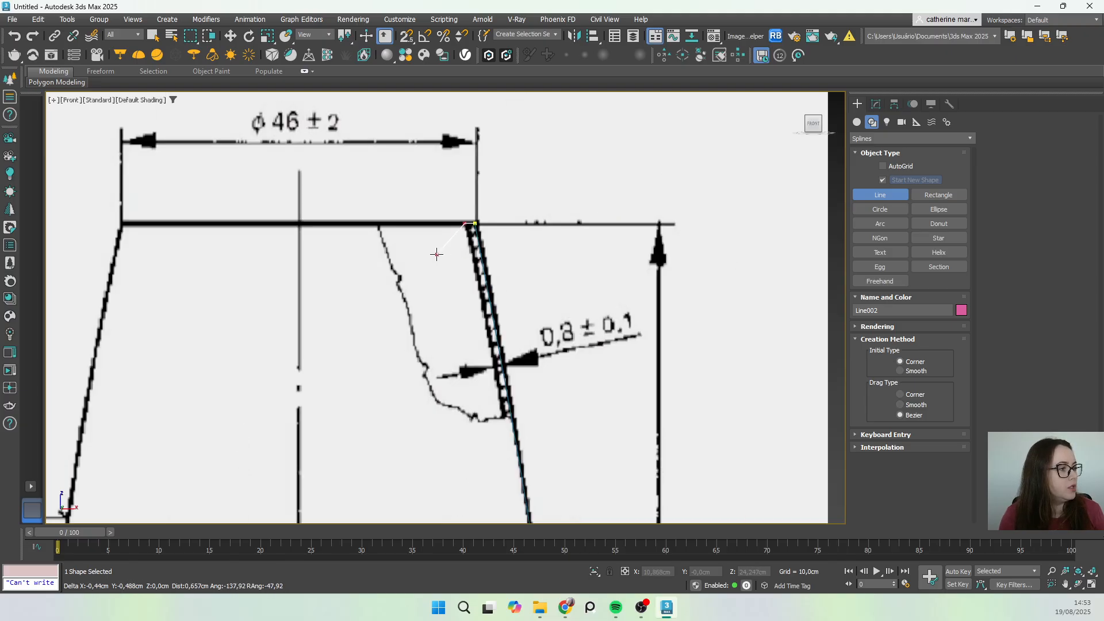
pyautogui.moveTo(481, 407)
pyautogui.mouseDown(button='middle')
pyautogui.moveTo(455, 200)
pyautogui.moveTo(466, 235)
pyautogui.mouseUp(button='middle')
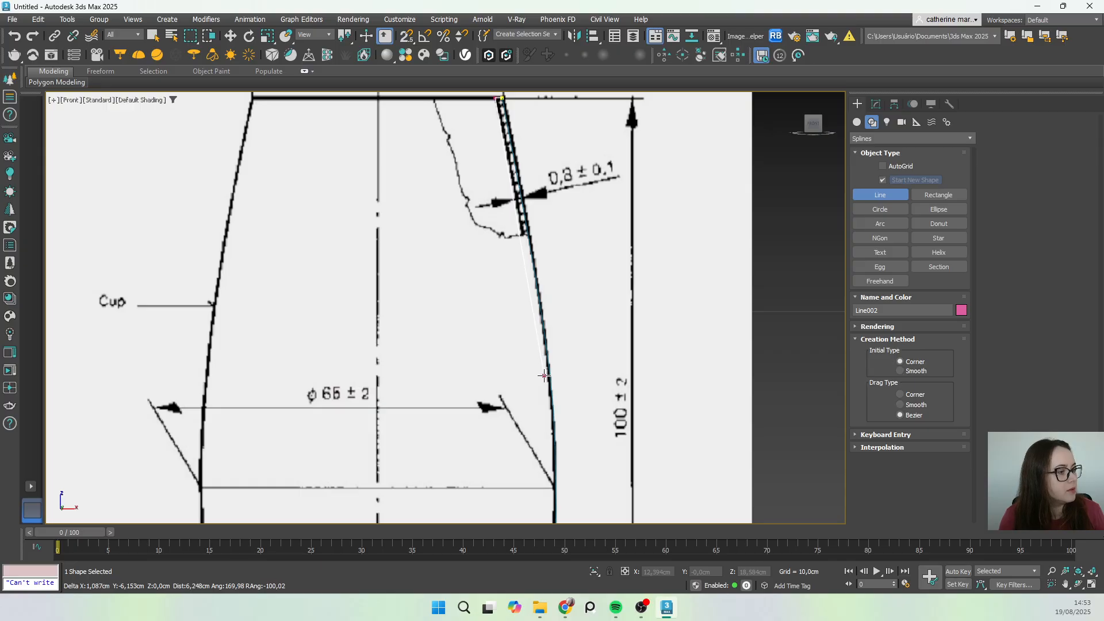
pyautogui.click(544, 376)
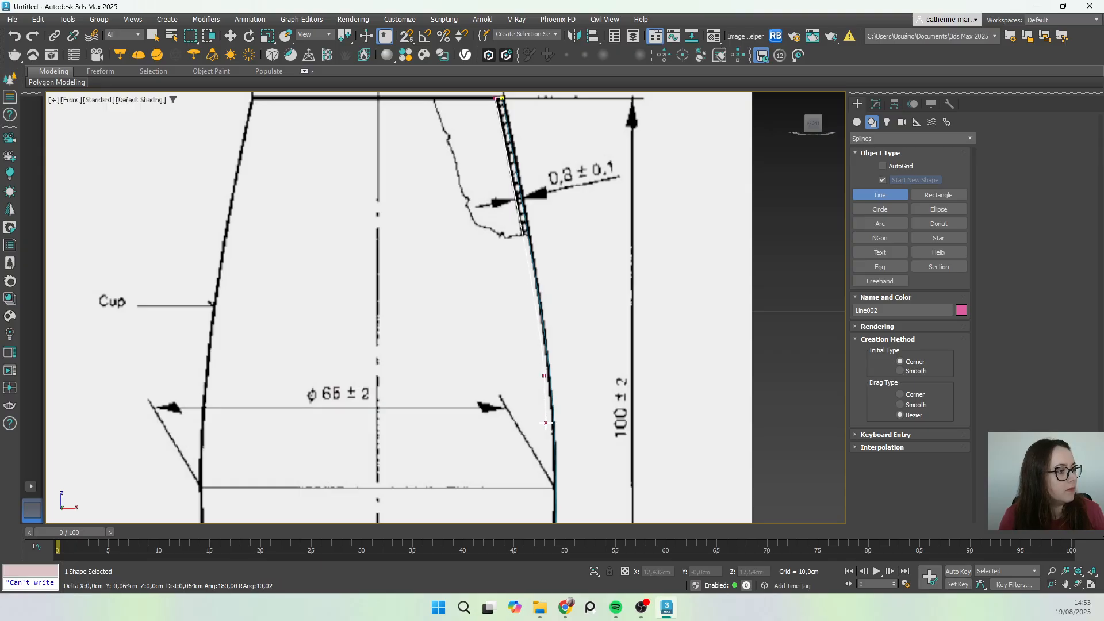
pyautogui.moveTo(545, 507); pyautogui.dragTo(606, 246, button='middle')
pyautogui.click(605, 318)
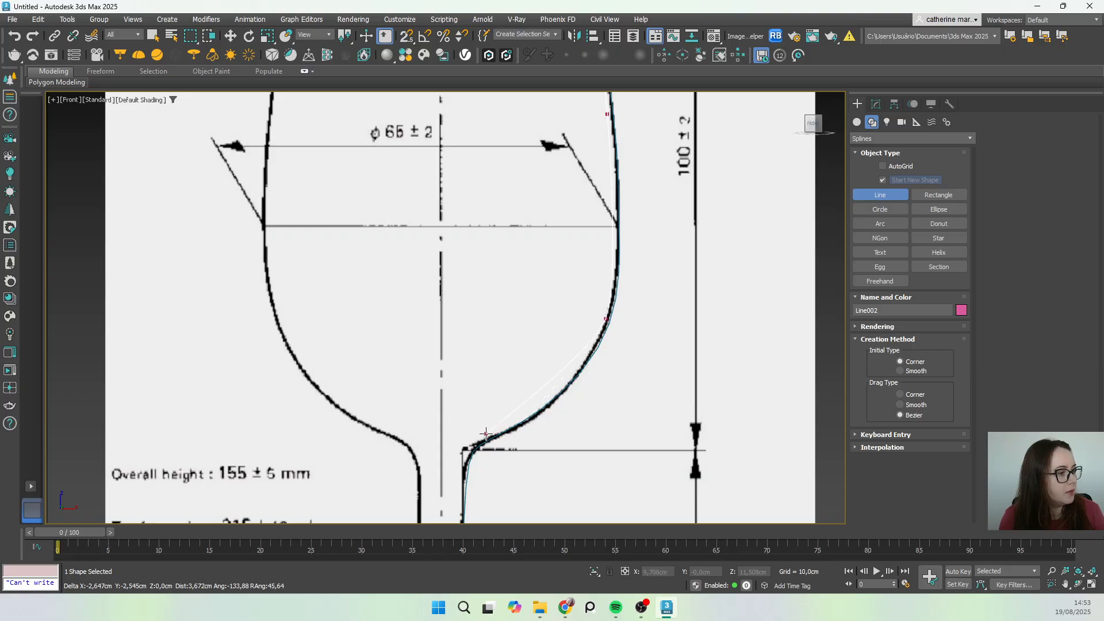
pyautogui.moveTo(486, 434); pyautogui.dragTo(566, 323, button='middle')
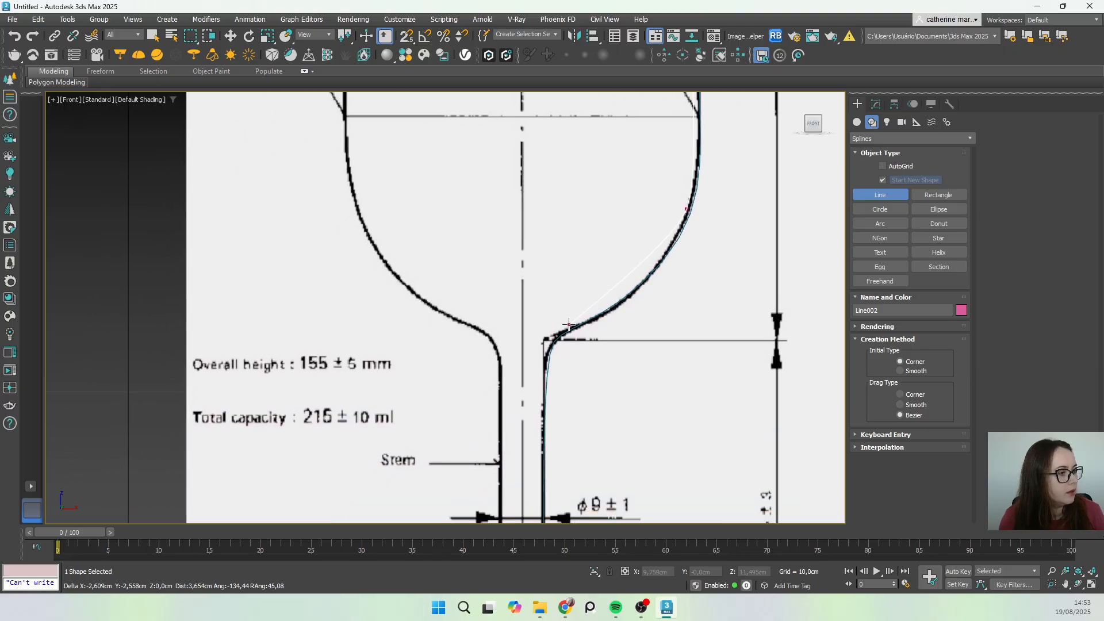
pyautogui.click(544, 338)
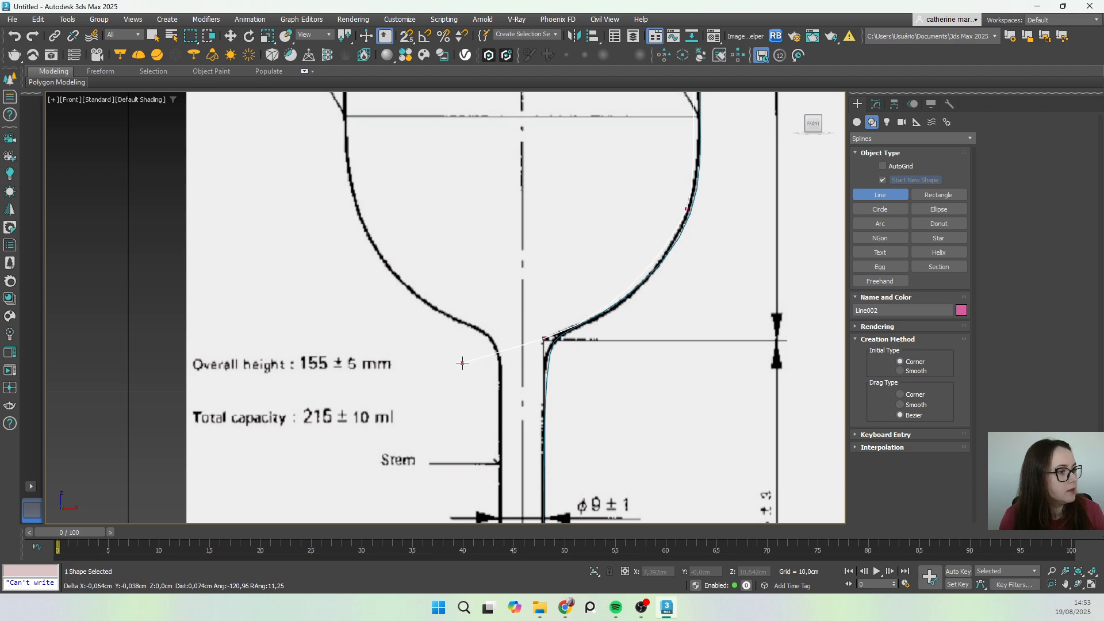
pyautogui.moveTo(463, 363); pyautogui.dragTo(447, 367)
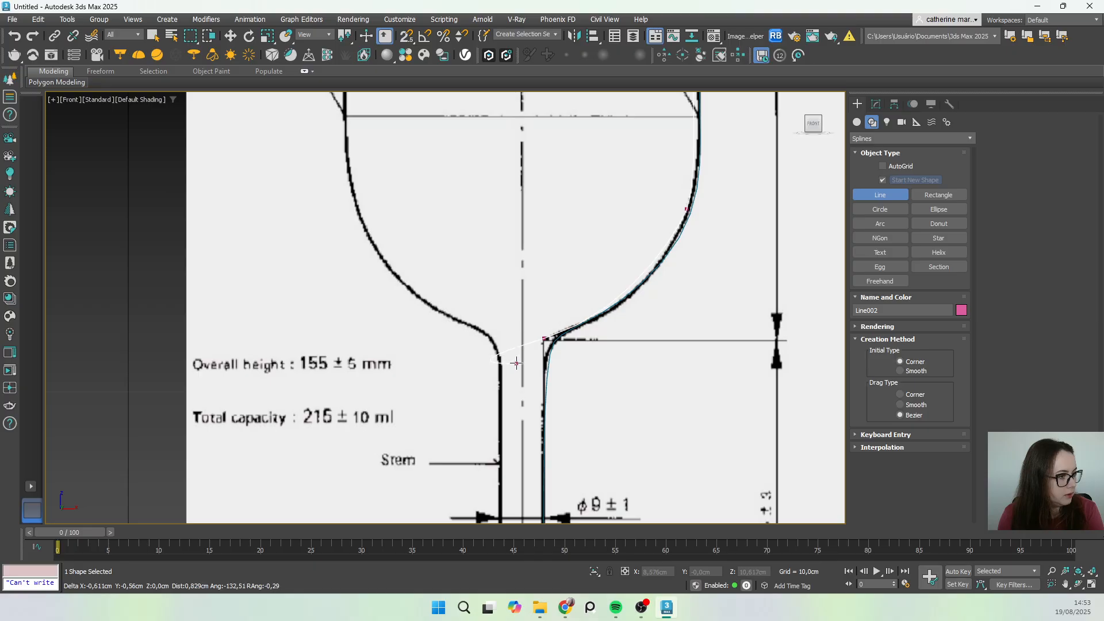
pyautogui.press('BackSpace')
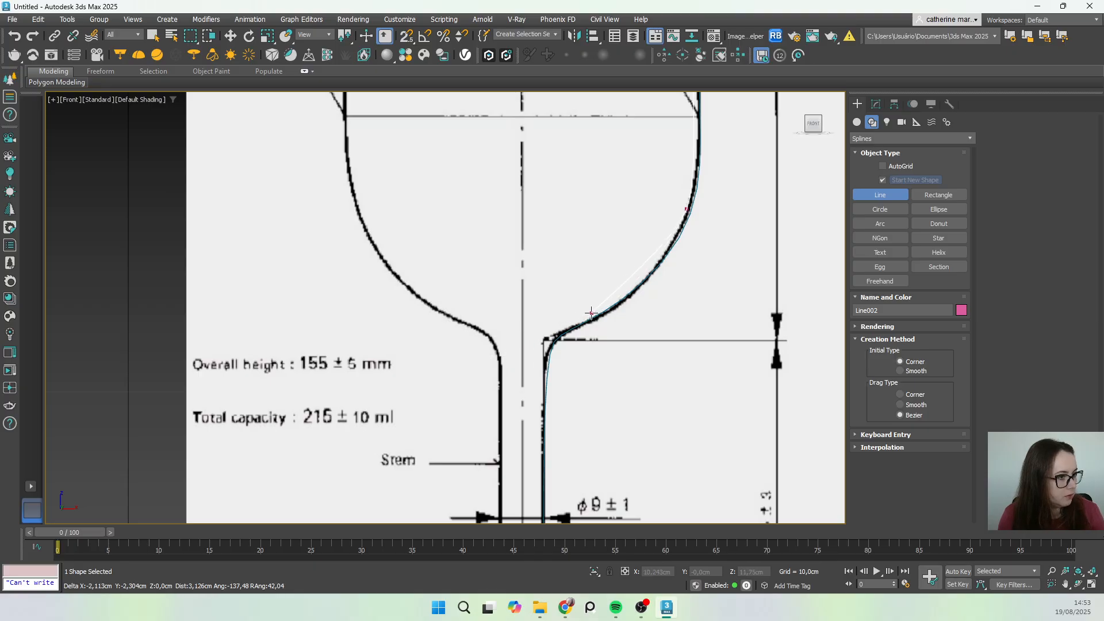
# Step: Continue the inner line with a curved vertex near the bowl's bottom, end it on the centre axis, and finish the Line command
pyautogui.click(591, 314)
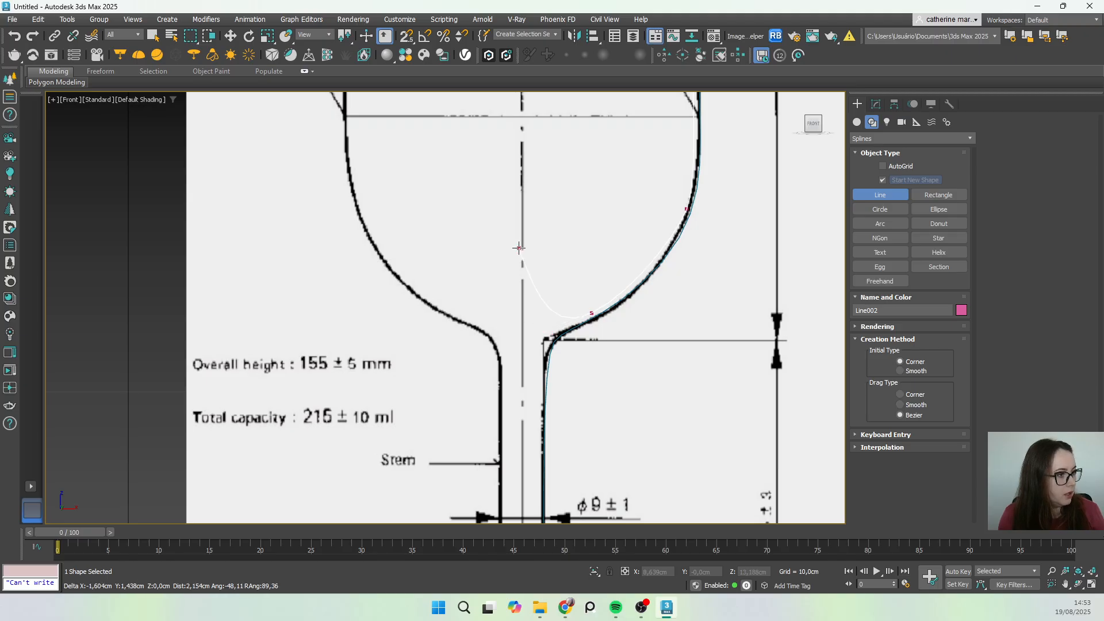
pyautogui.click(522, 335)
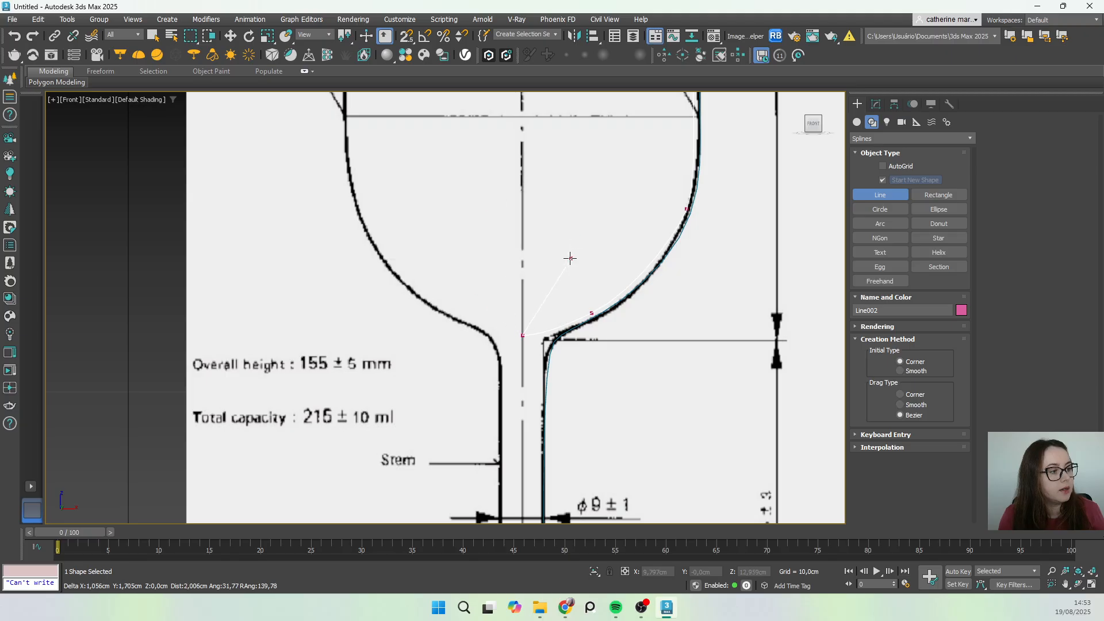
pyautogui.rightClick(524, 247)
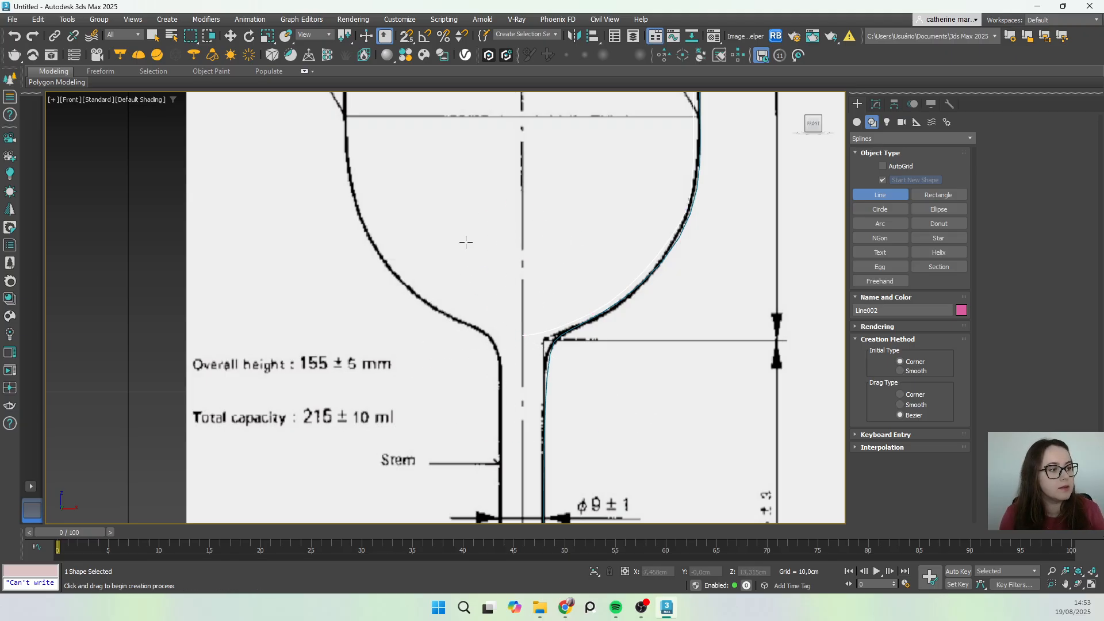
pyautogui.scroll(-8, 662, 352)
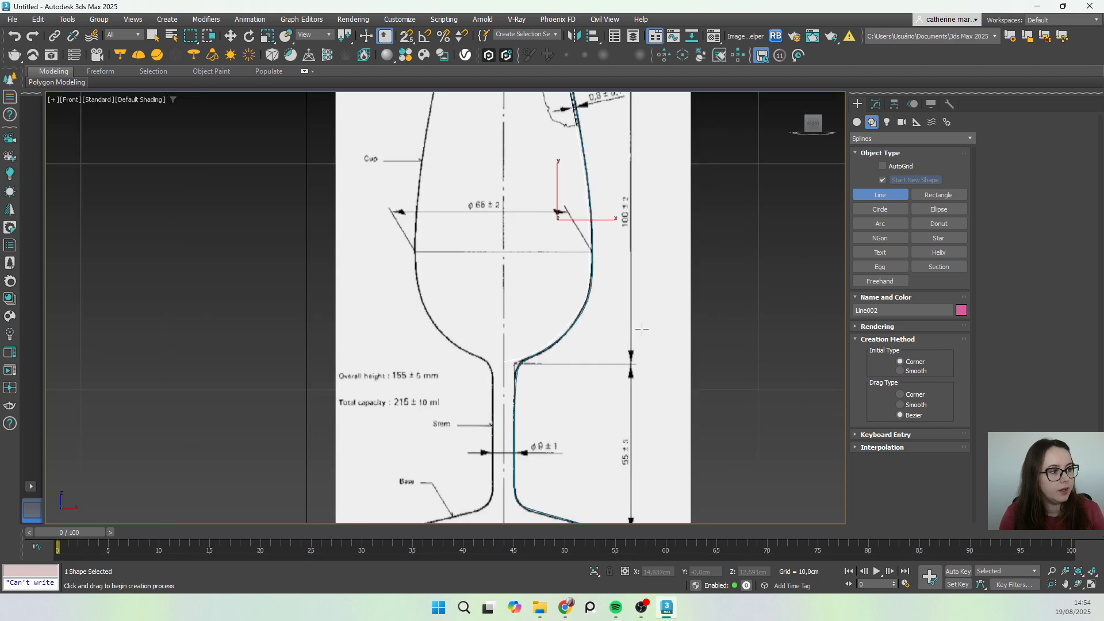
pyautogui.moveTo(642, 329); pyautogui.dragTo(579, 355, button='middle')
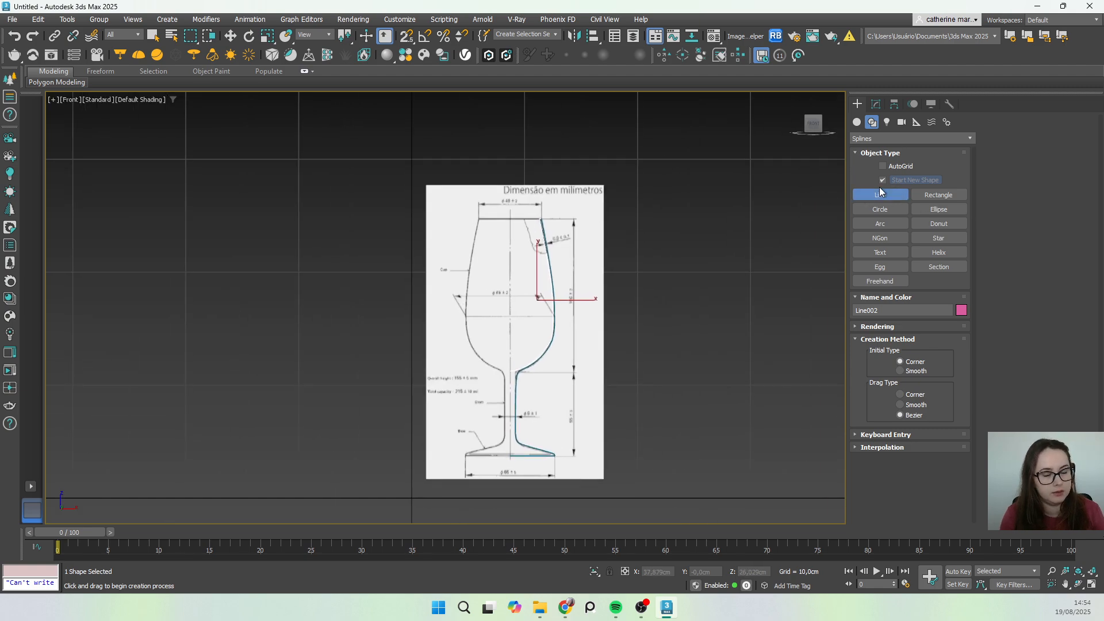
pyautogui.rightClick(738, 228)
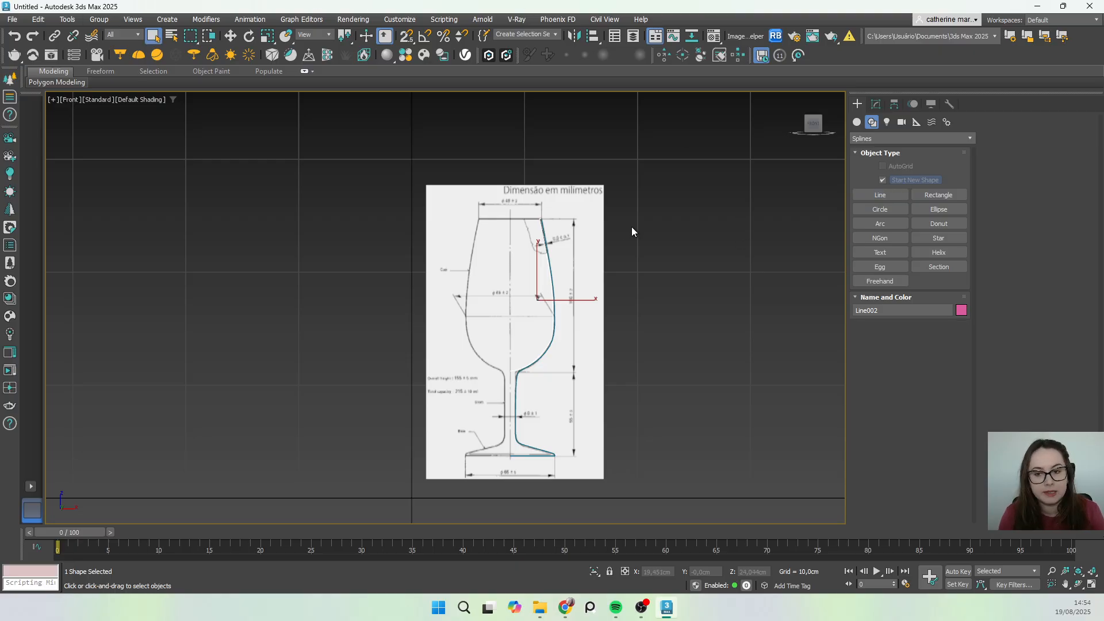
pyautogui.write('Q')
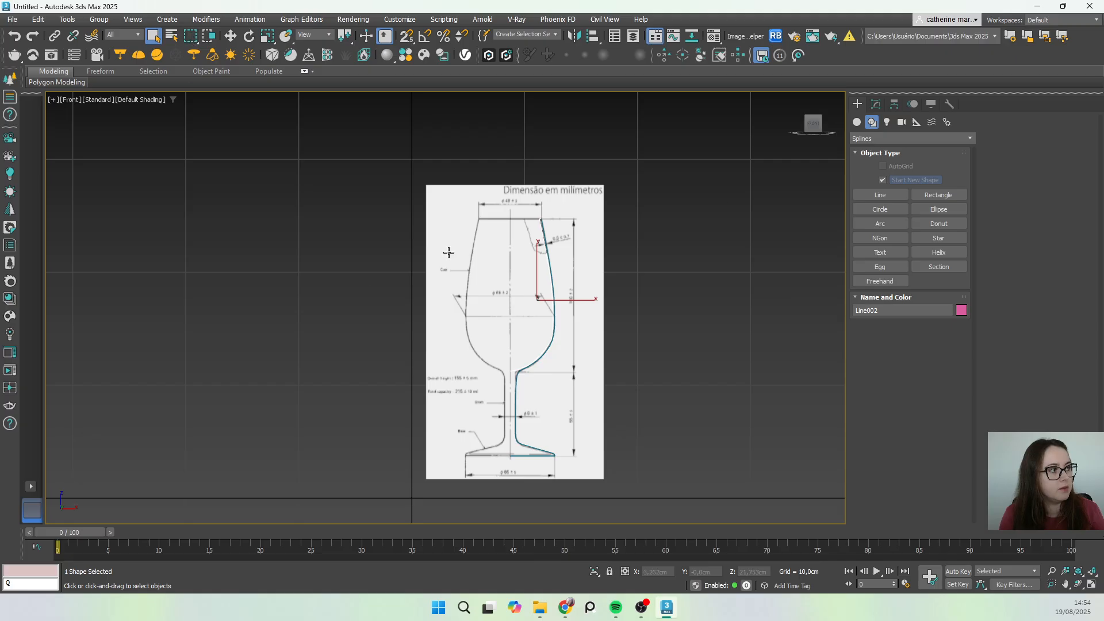
# Step: Hide the reference plane so only the two profile splines remain in view, and unhide all objects again
pyautogui.click(594, 200)
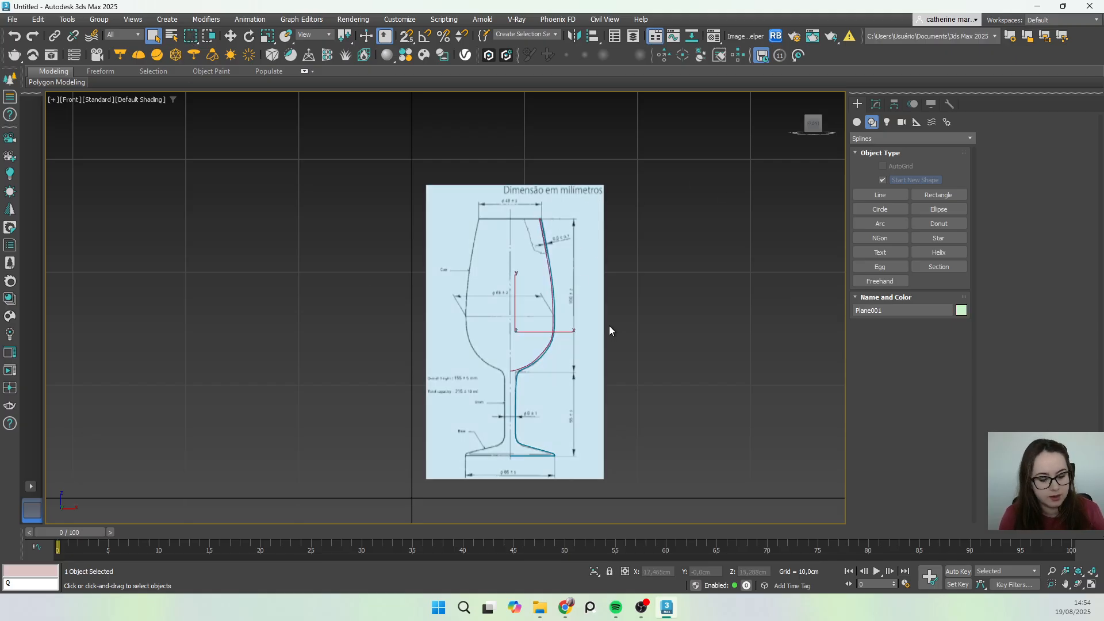
pyautogui.rightClick(599, 265)
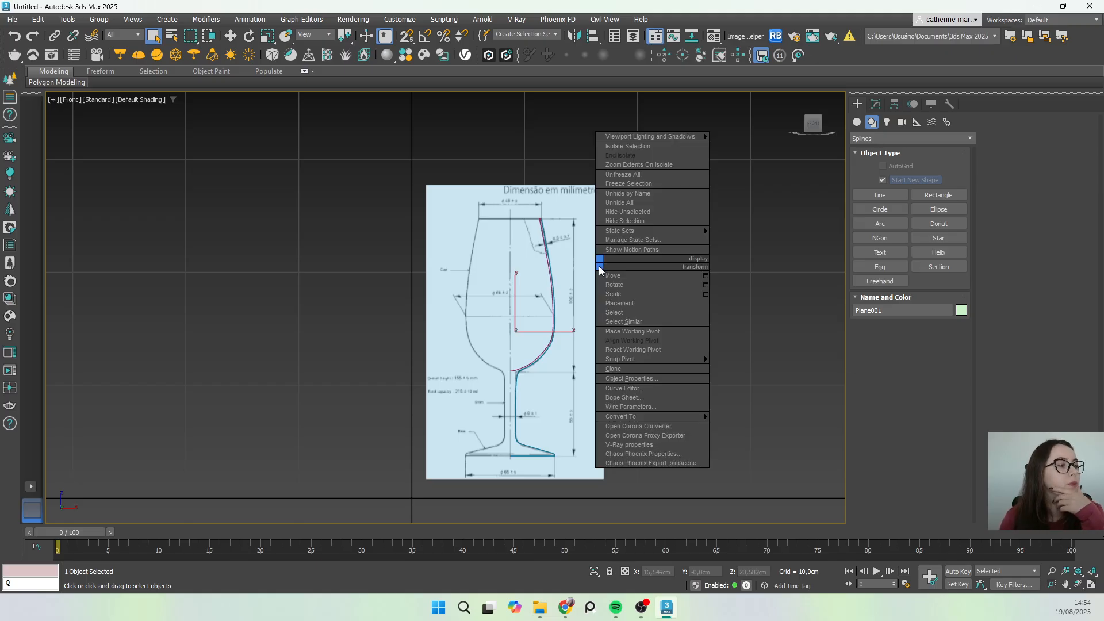
pyautogui.click(642, 223)
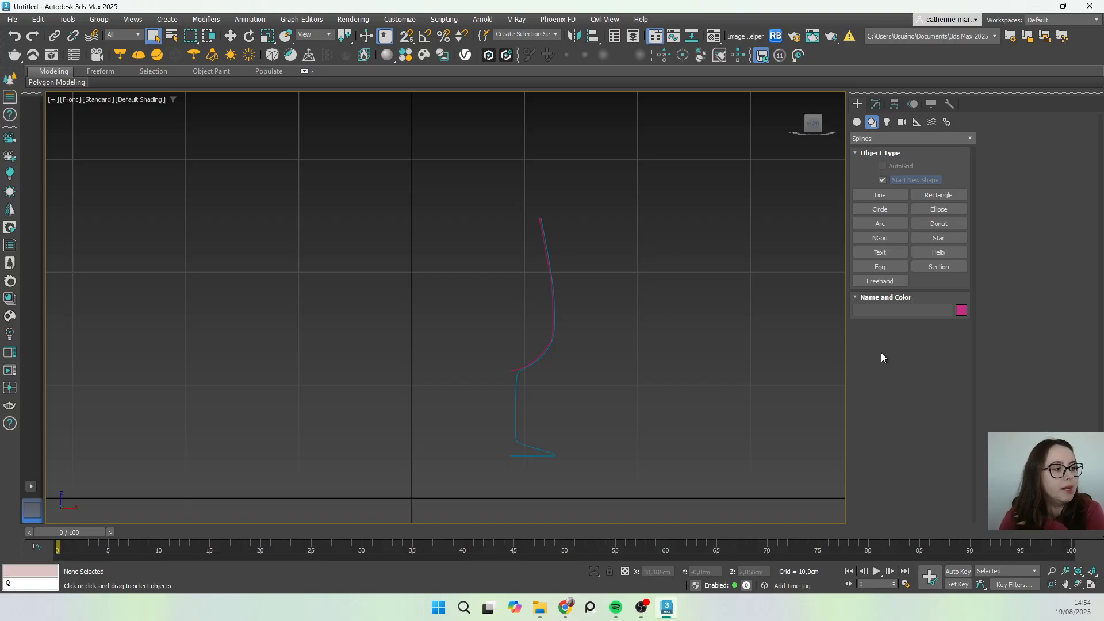
pyautogui.rightClick(689, 235)
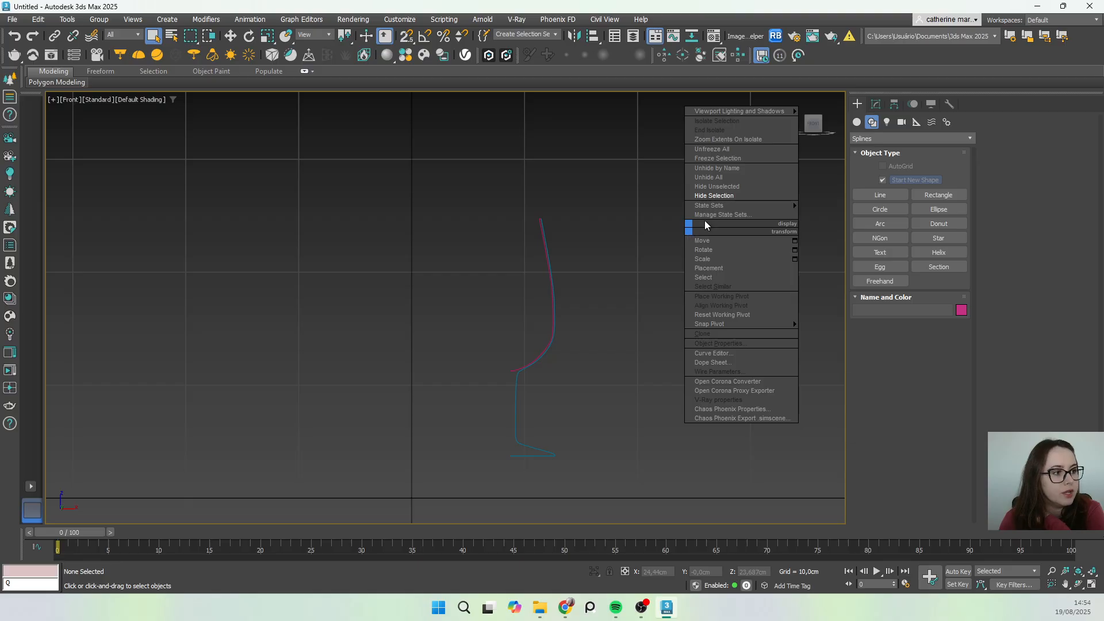
pyautogui.click(708, 177)
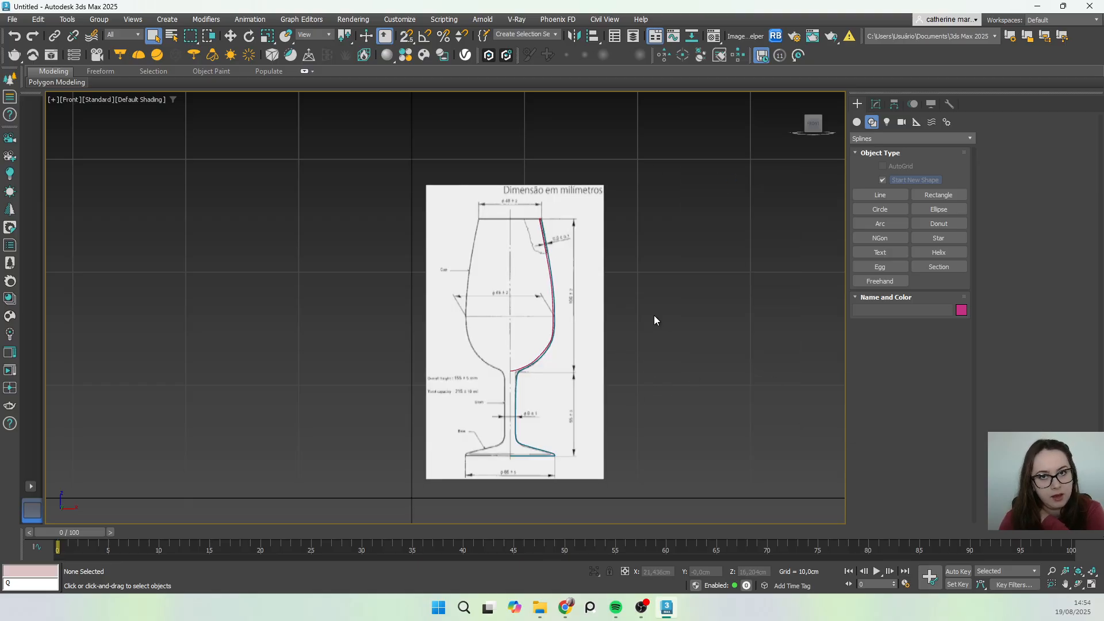
# Step: Select the reference plane and switch the Front view to wireframe display and back to default shading
pyautogui.moveTo(532, 372); pyautogui.dragTo(510, 345, button='middle')
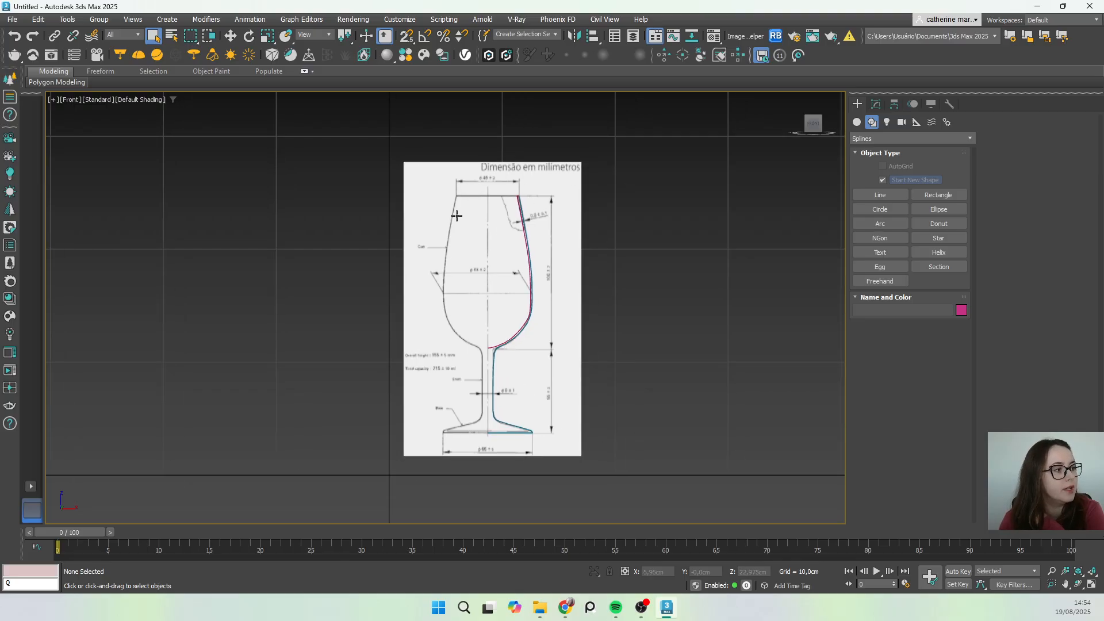
pyautogui.click(428, 175)
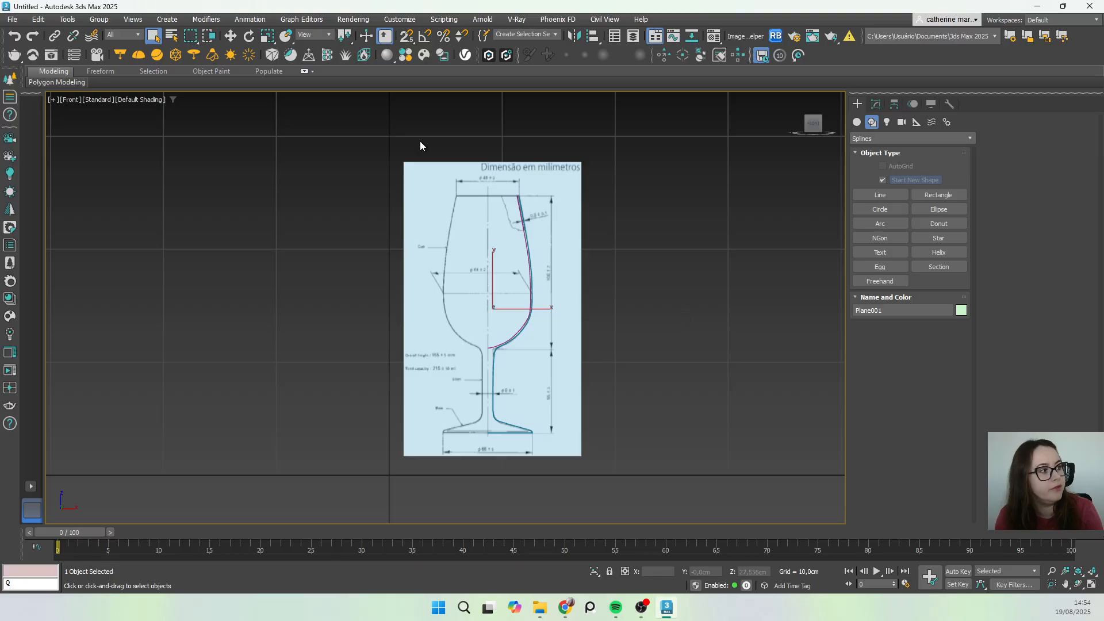
pyautogui.press('F3')
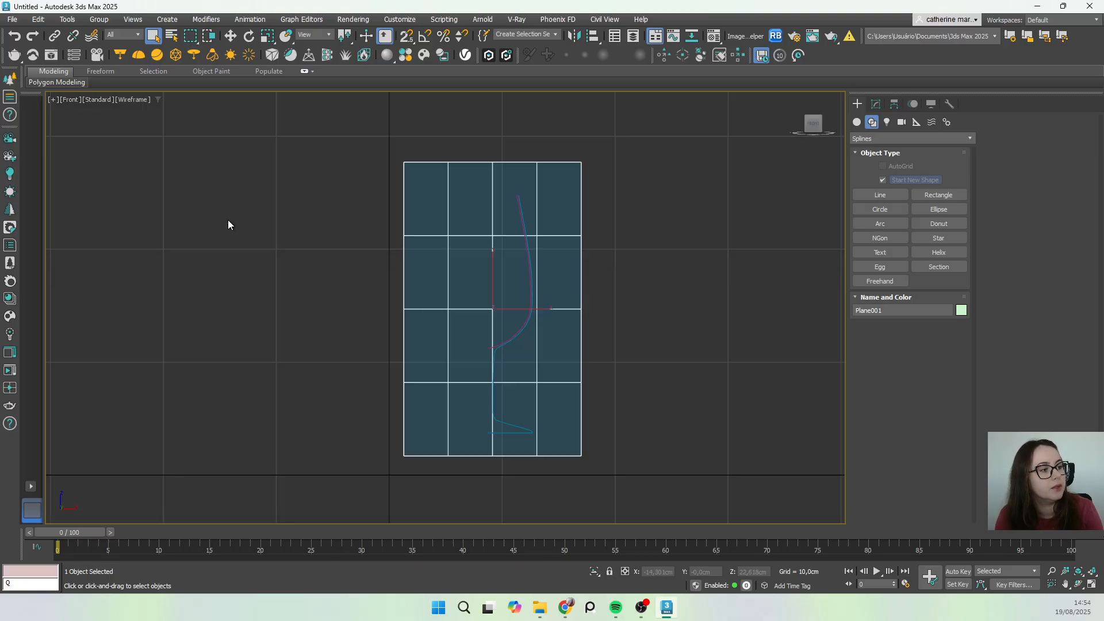
pyautogui.click(703, 334)
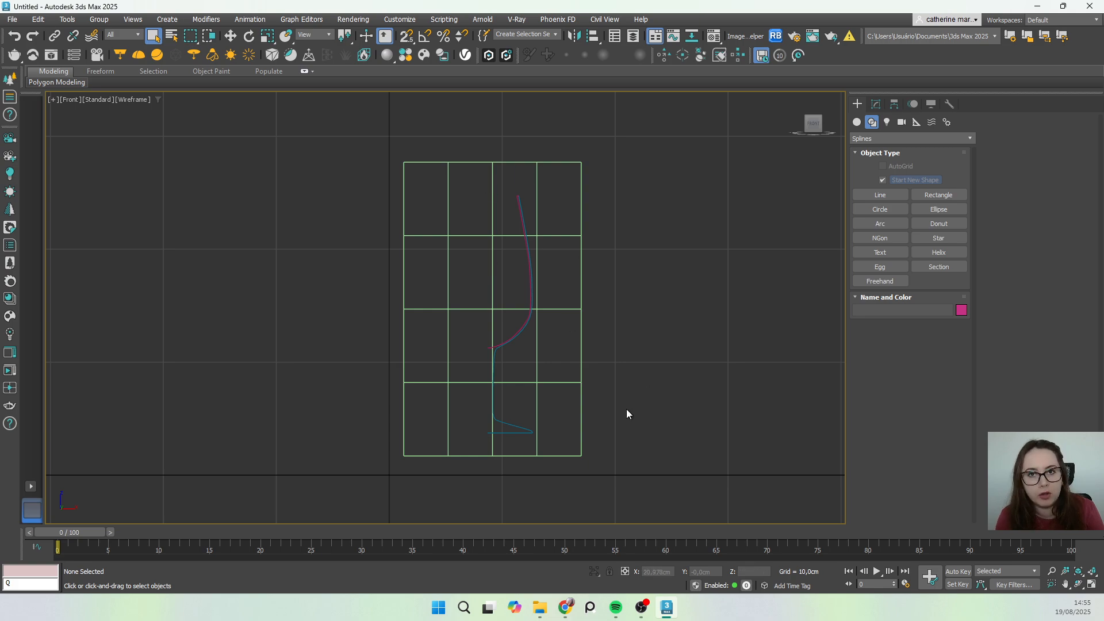
pyautogui.click(483, 236)
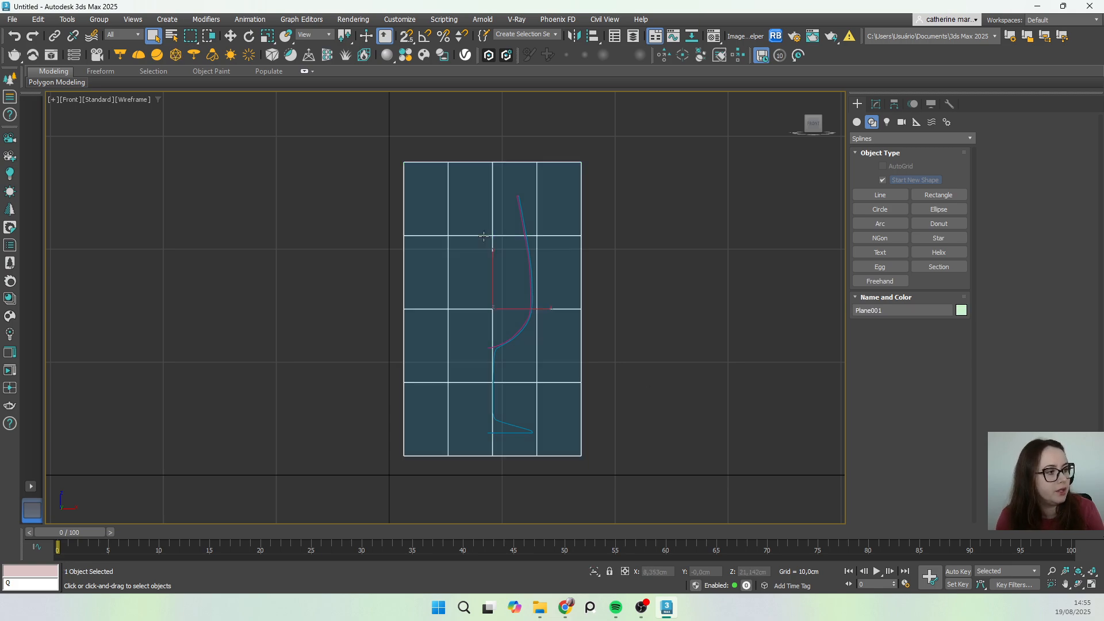
pyautogui.press('F3')
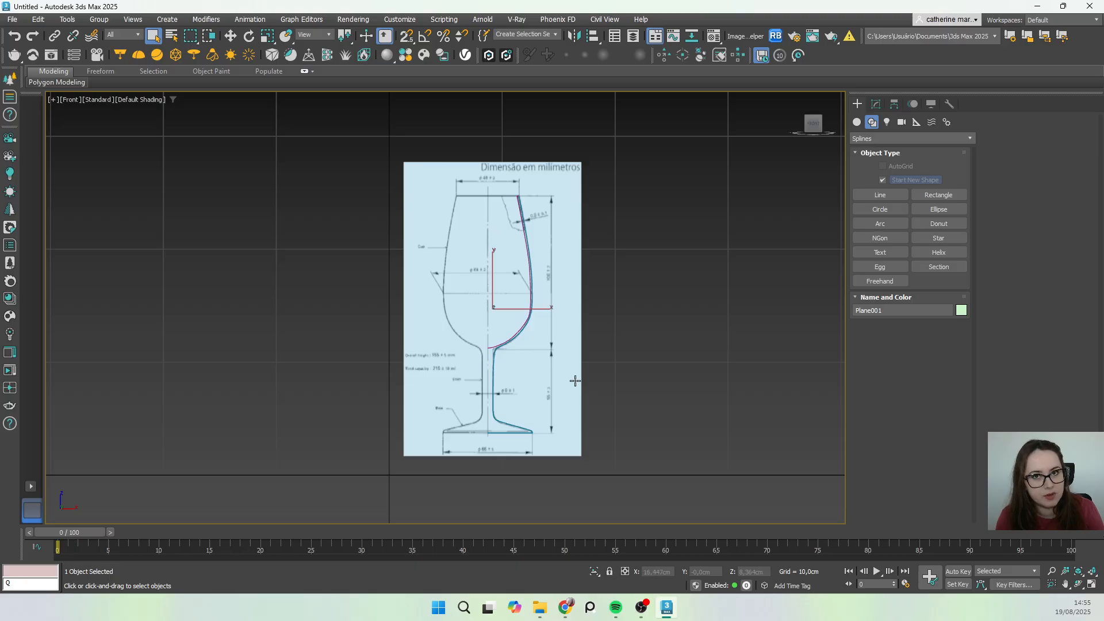
# Step: Hide the selected reference plane so only the two profile splines remain in the Front view
pyautogui.rightClick(554, 230)
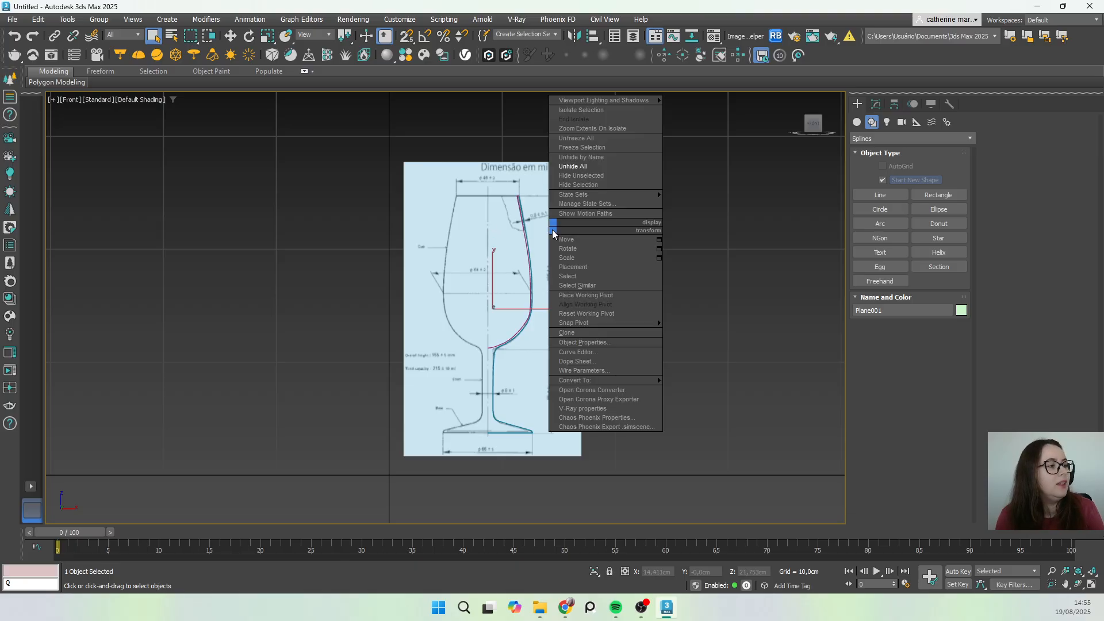
pyautogui.click(579, 185)
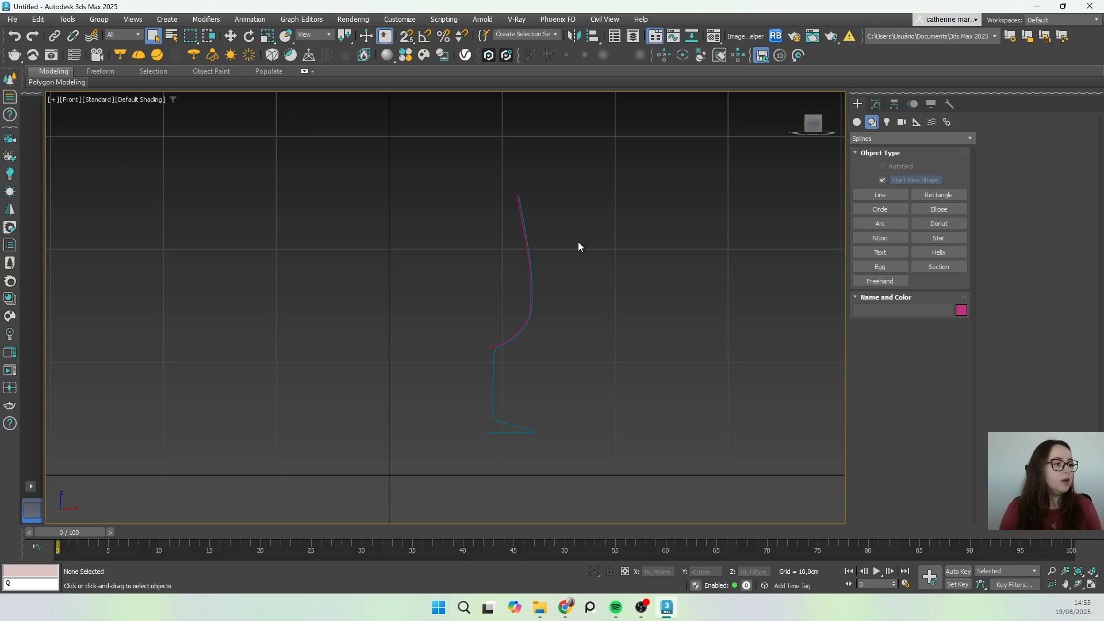
pyautogui.moveTo(578, 241)
pyautogui.mouseDown(button='middle')
pyautogui.moveTo(564, 254)
pyautogui.moveTo(574, 251)
pyautogui.mouseUp(button='middle')
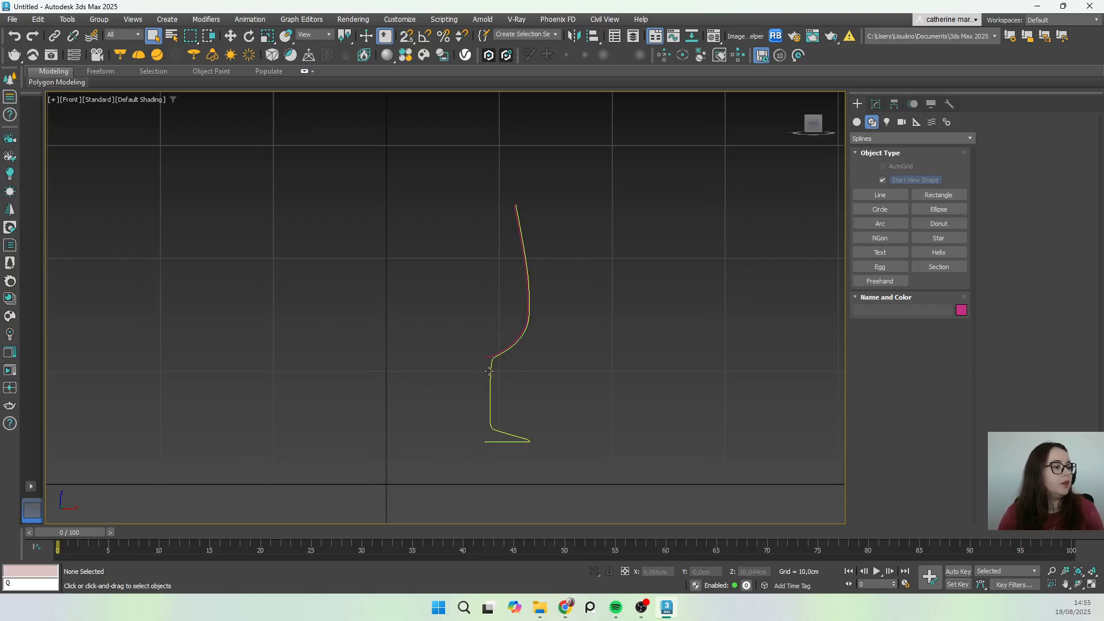
pyautogui.scroll(3, 471, 239)
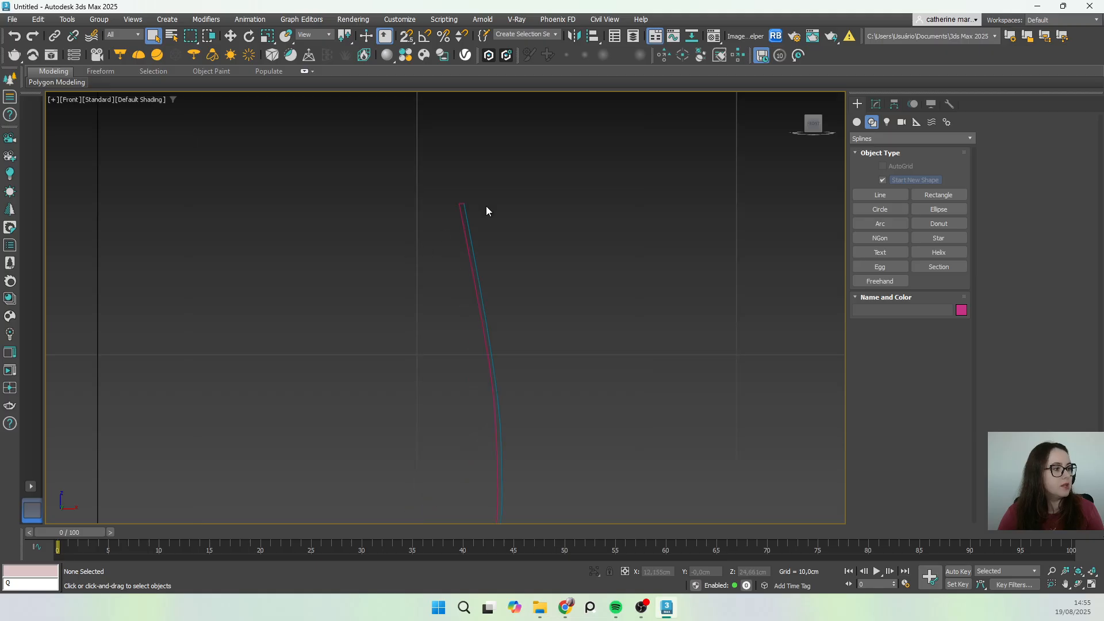
# Step: Select the outer profile line and attach the cup's inner wall line to it as one shape
pyautogui.click(491, 378)
pyautogui.scroll(6, 487, 201)
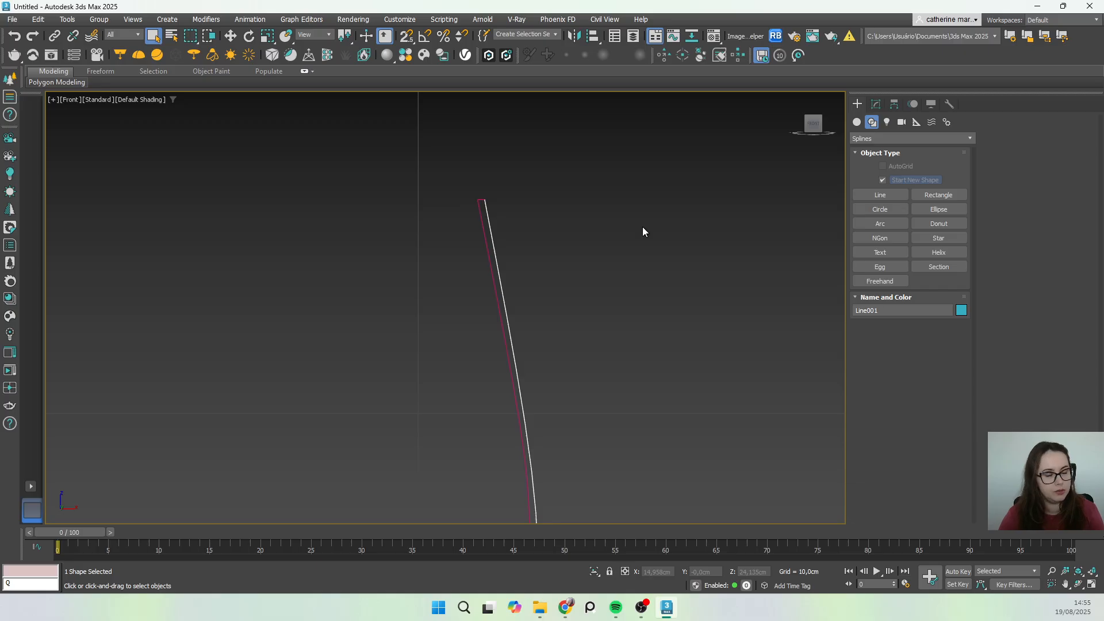
pyautogui.click(877, 106)
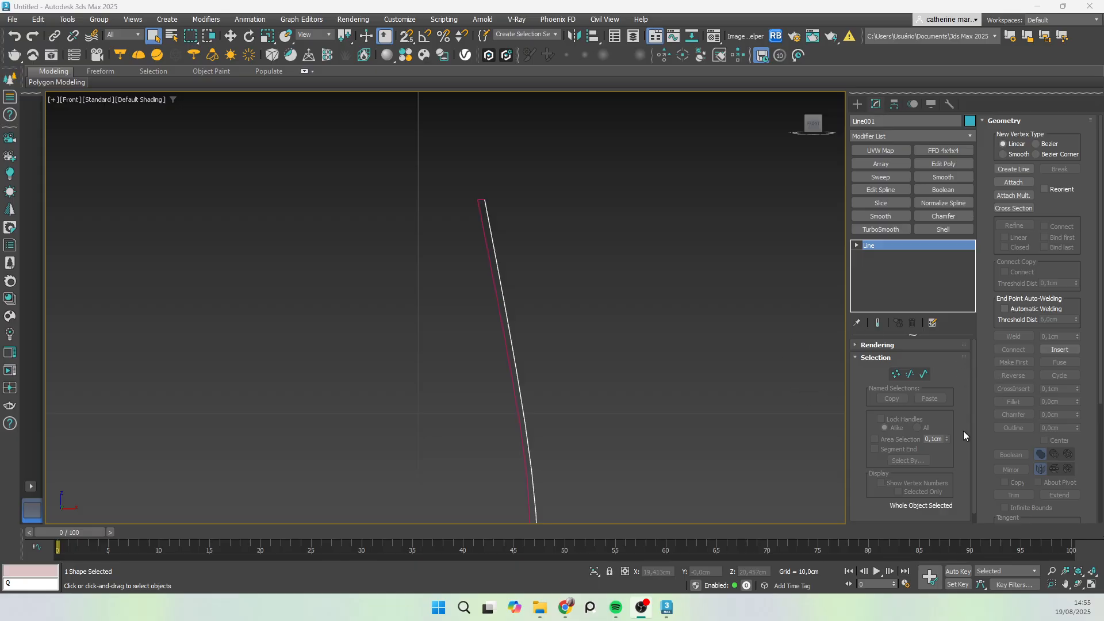
pyautogui.moveTo(974, 403); pyautogui.dragTo(954, 426)
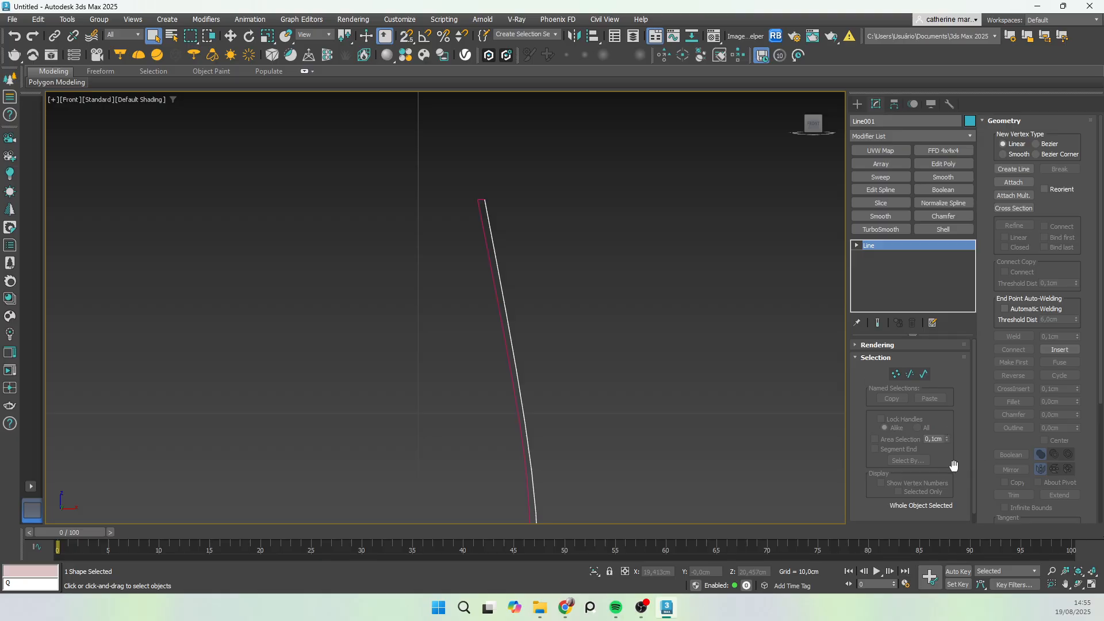
pyautogui.moveTo(954, 465); pyautogui.dragTo(973, 440)
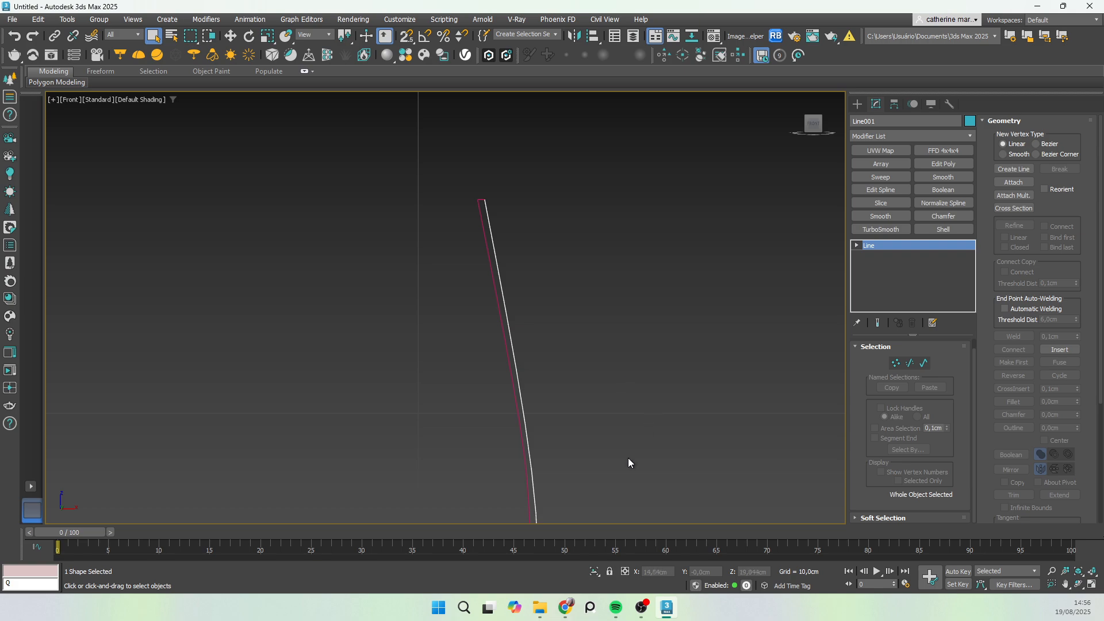
pyautogui.moveTo(628, 459); pyautogui.dragTo(651, 401, button='middle')
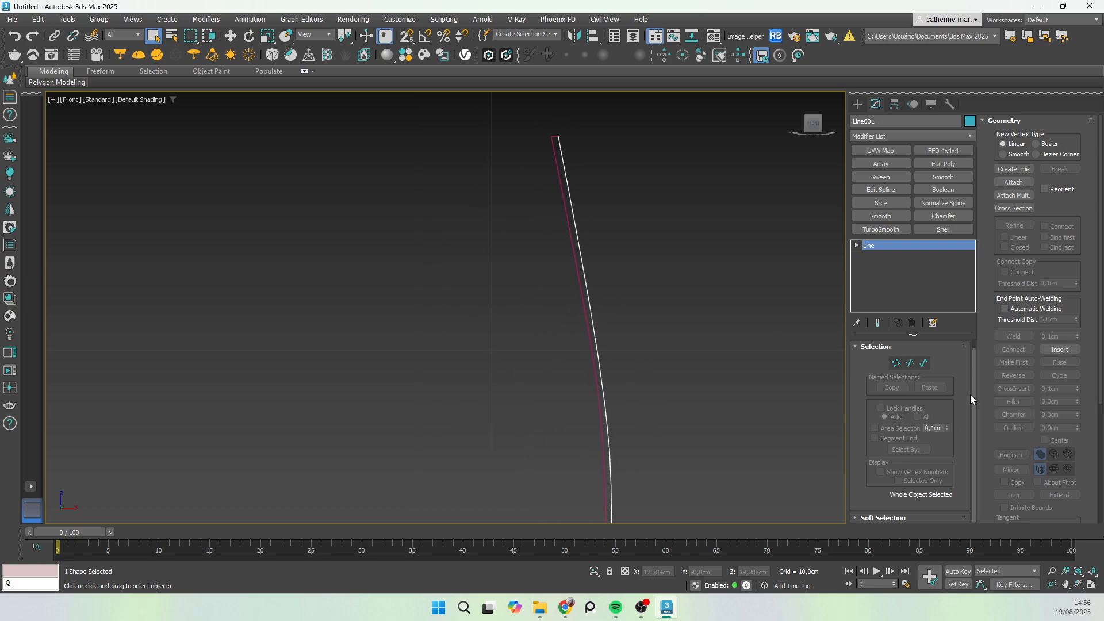
pyautogui.click(1015, 182)
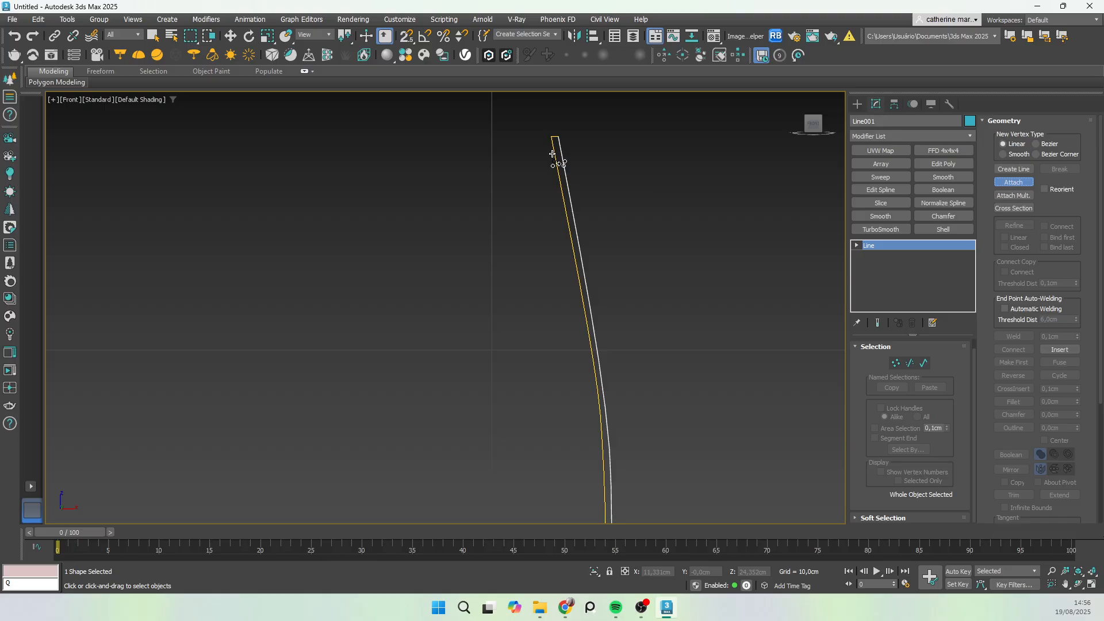
pyautogui.click(552, 155)
pyautogui.click(1029, 184)
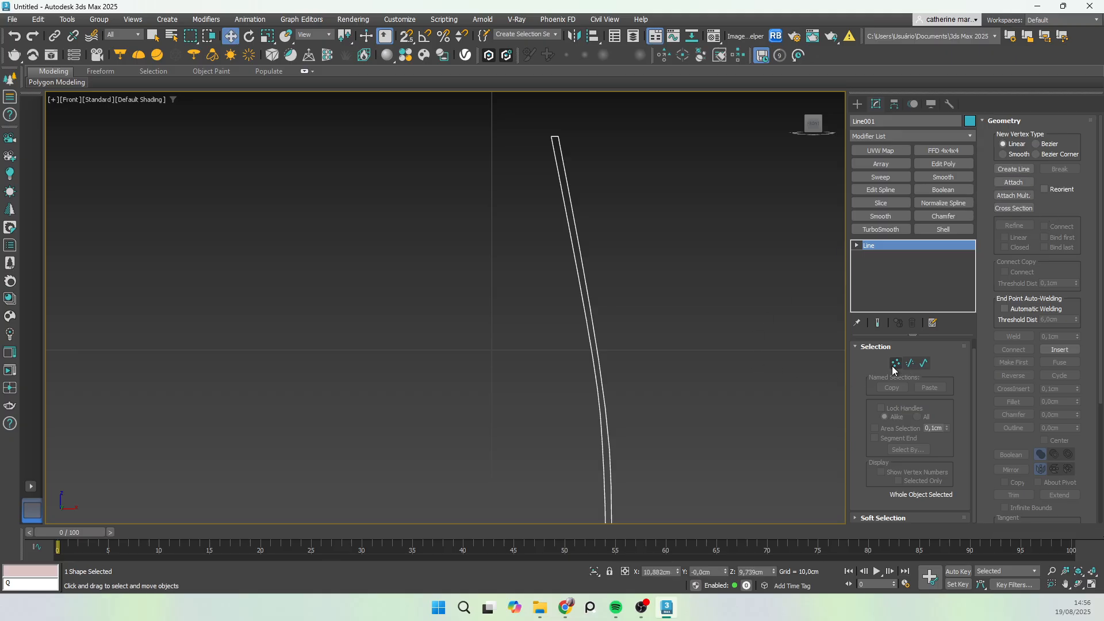
# Step: Weld the two overlapping vertices at the outer corner of the cup's rim
pyautogui.scroll(2, 579, 173)
pyautogui.moveTo(579, 172); pyautogui.dragTo(595, 325, button='middle')
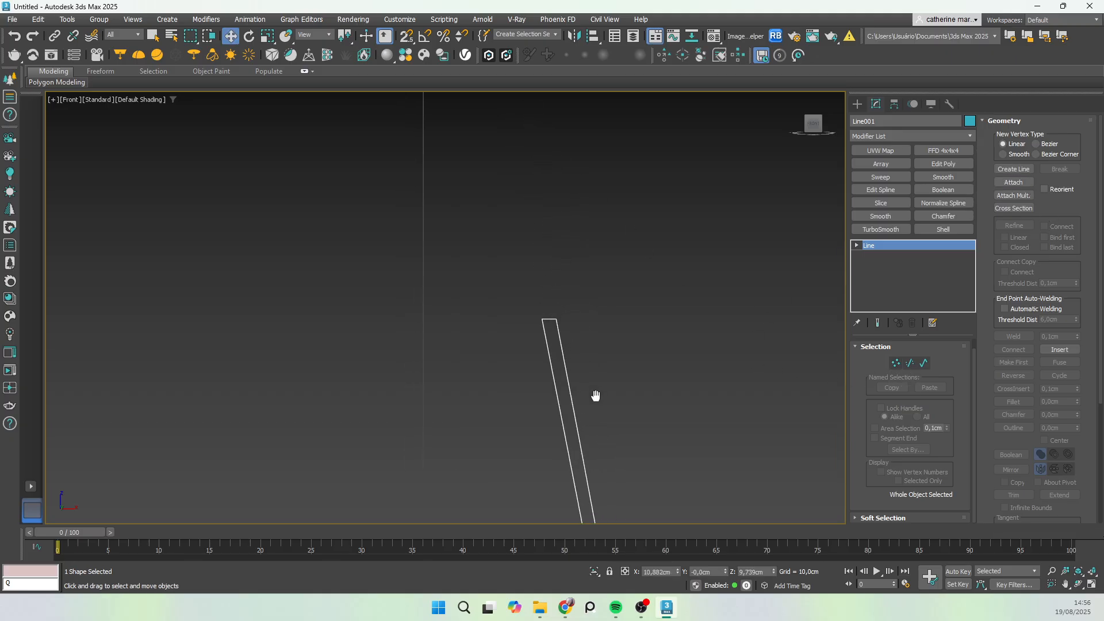
pyautogui.click(897, 364)
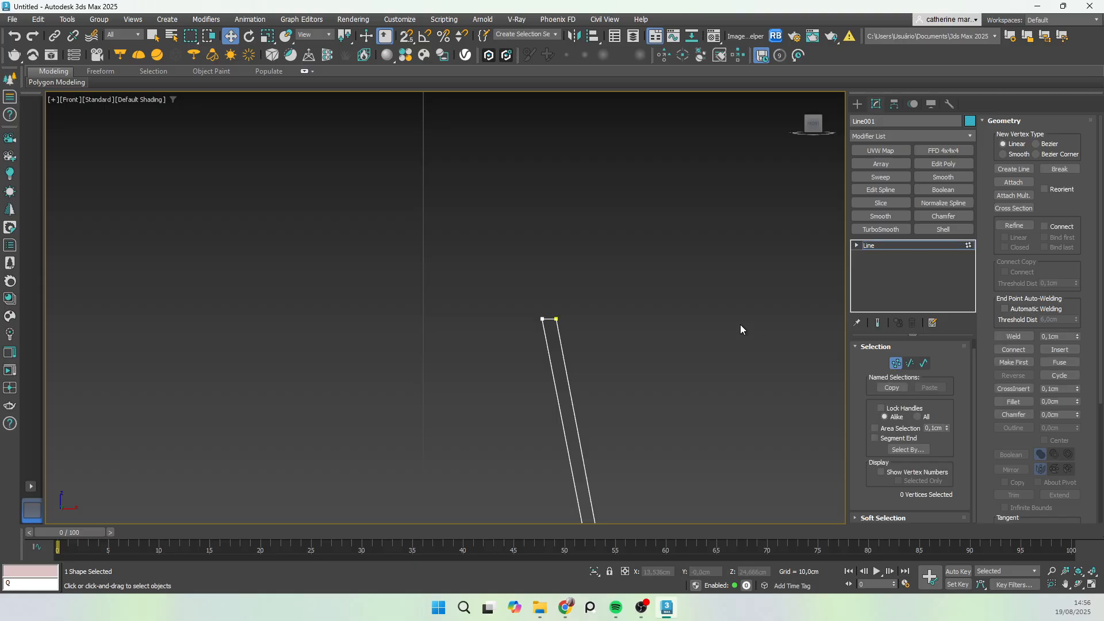
pyautogui.moveTo(585, 332); pyautogui.dragTo(514, 354)
pyautogui.click(620, 230)
pyautogui.moveTo(620, 221); pyautogui.dragTo(553, 332)
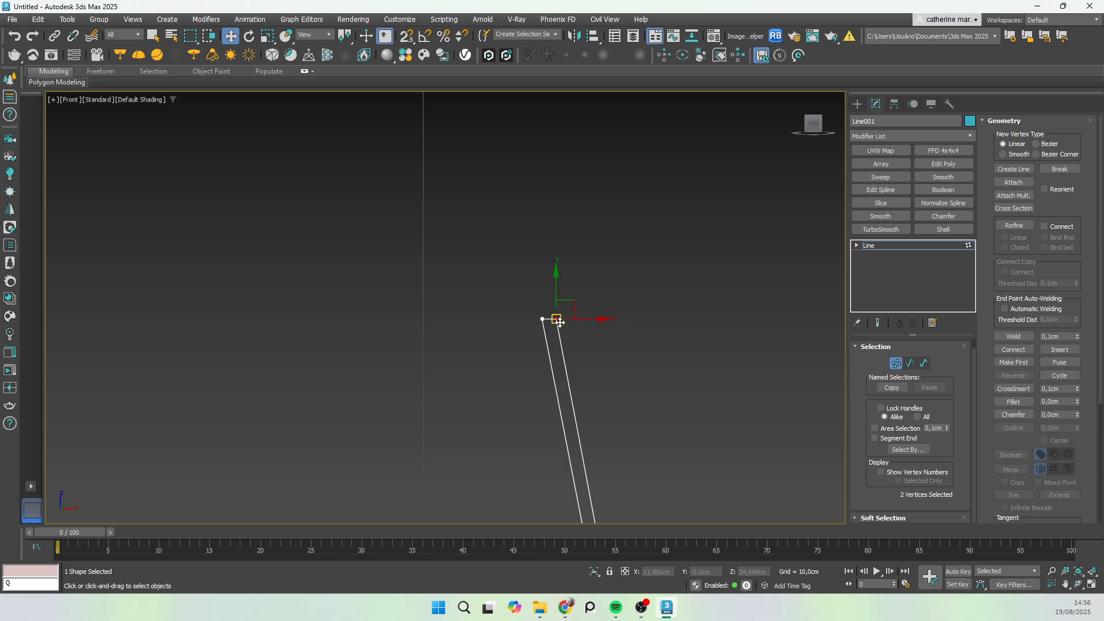
pyautogui.scroll(4, 554, 334)
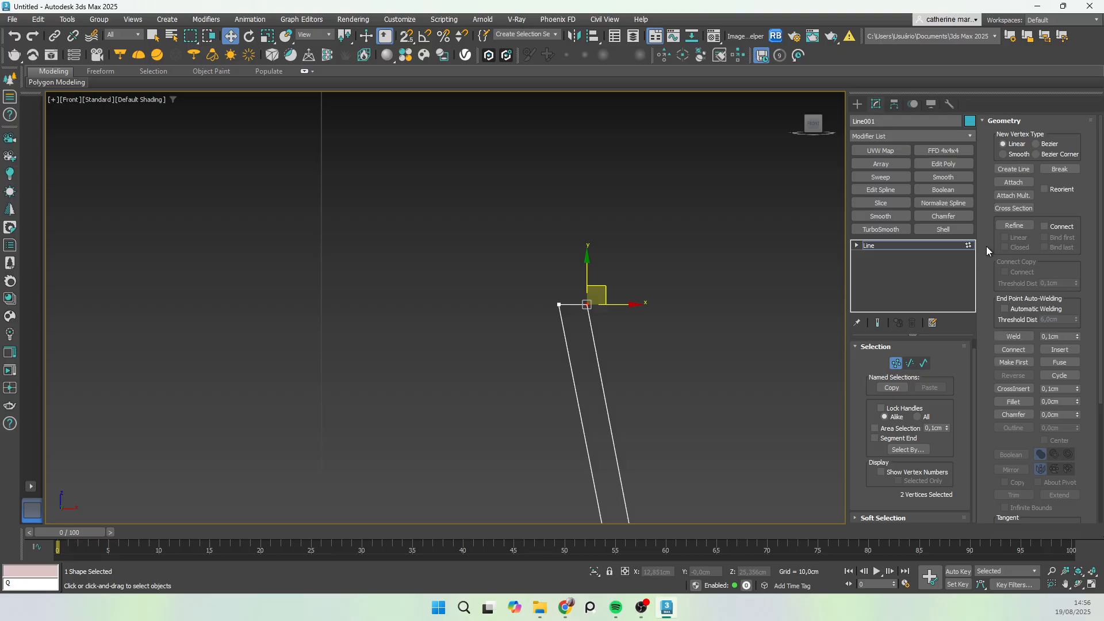
pyautogui.click(1014, 337)
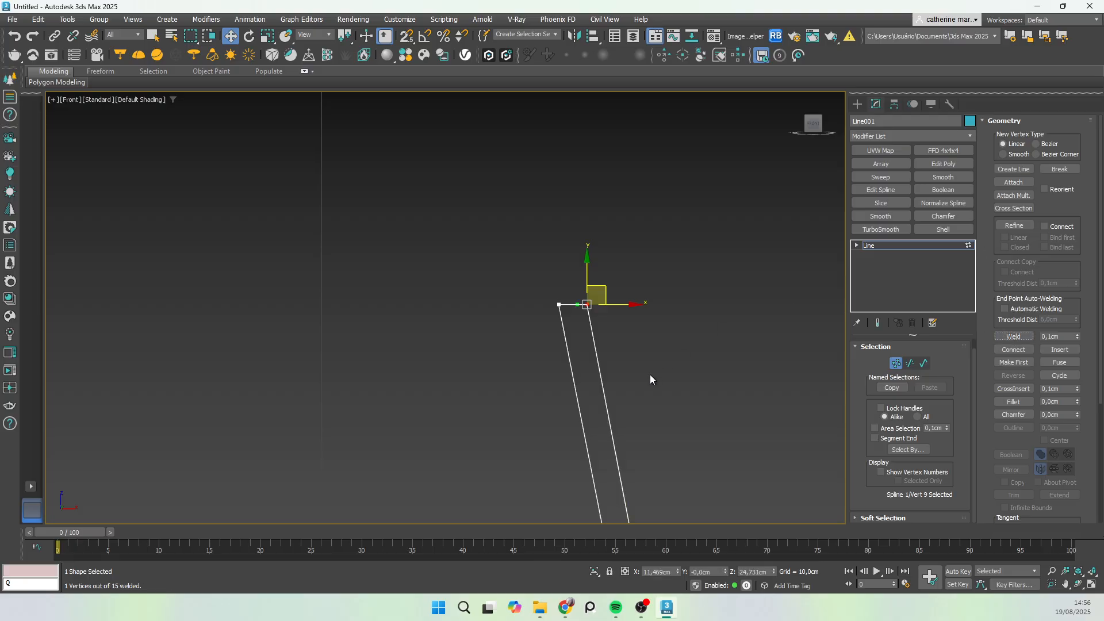
# Step: Check the profile's continuity by selecting it at Spline level, and clear the selection
pyautogui.click(925, 363)
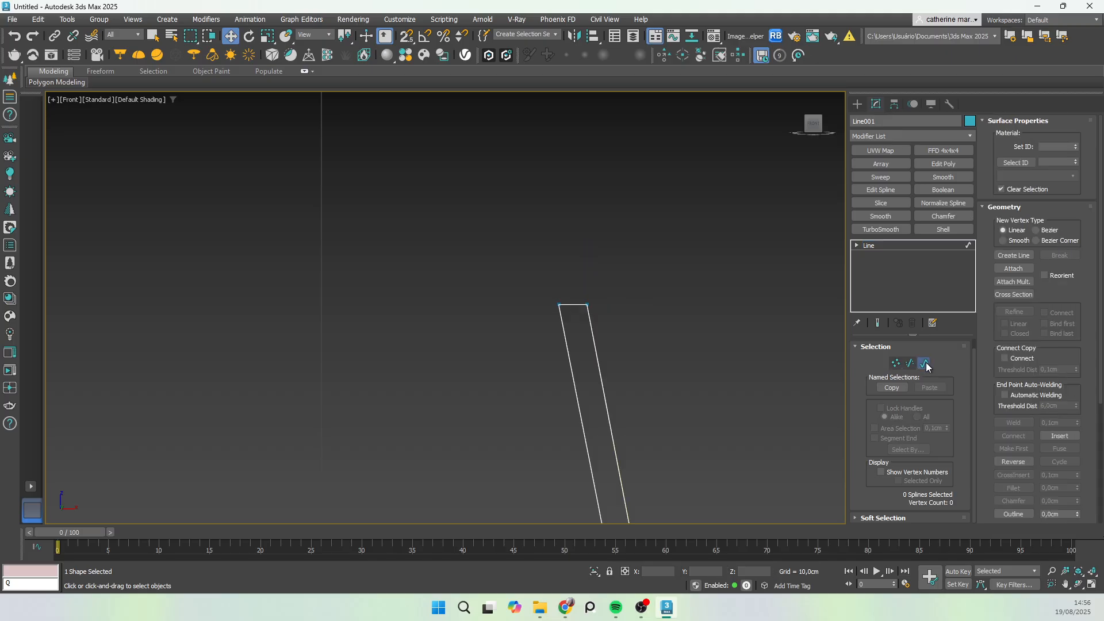
pyautogui.click(594, 335)
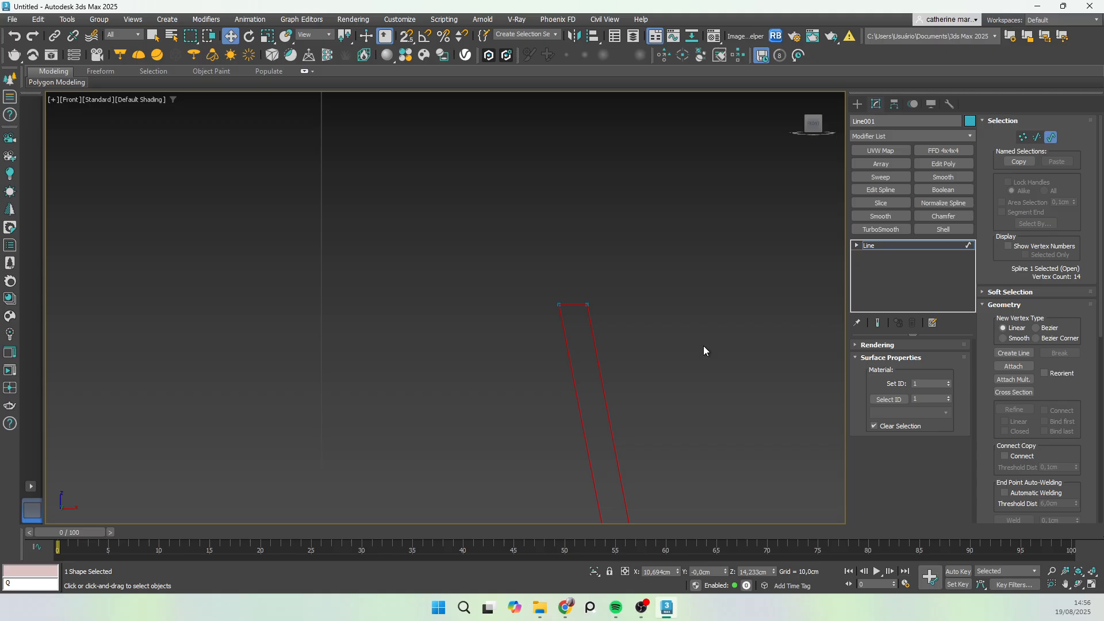
pyautogui.scroll(-2, 679, 359)
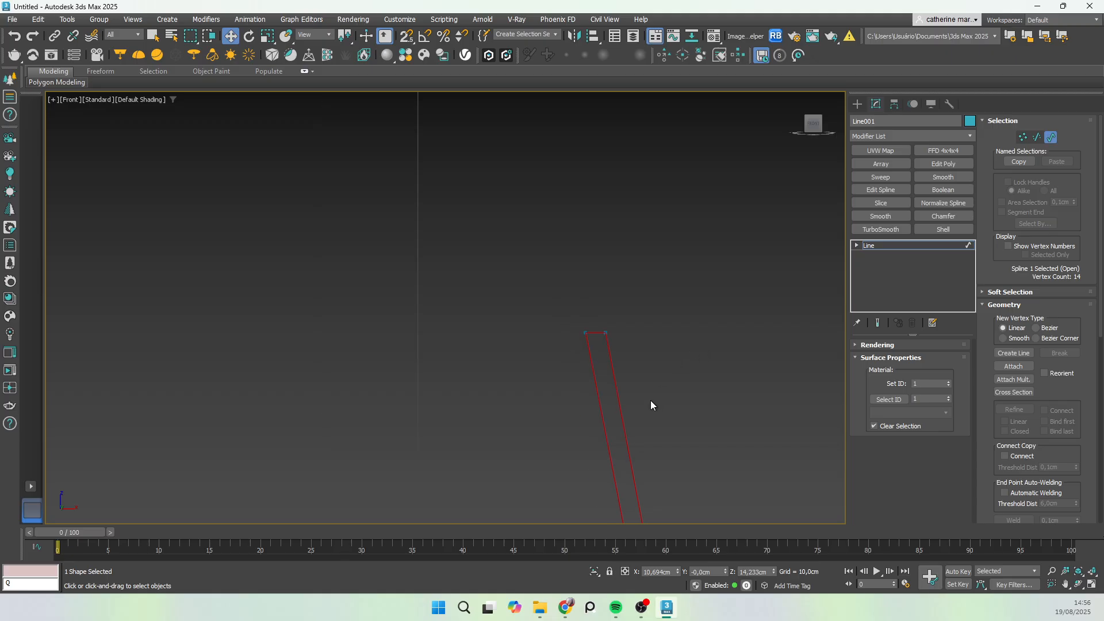
pyautogui.moveTo(668, 430); pyautogui.dragTo(634, 292, button='middle')
pyautogui.click(707, 316)
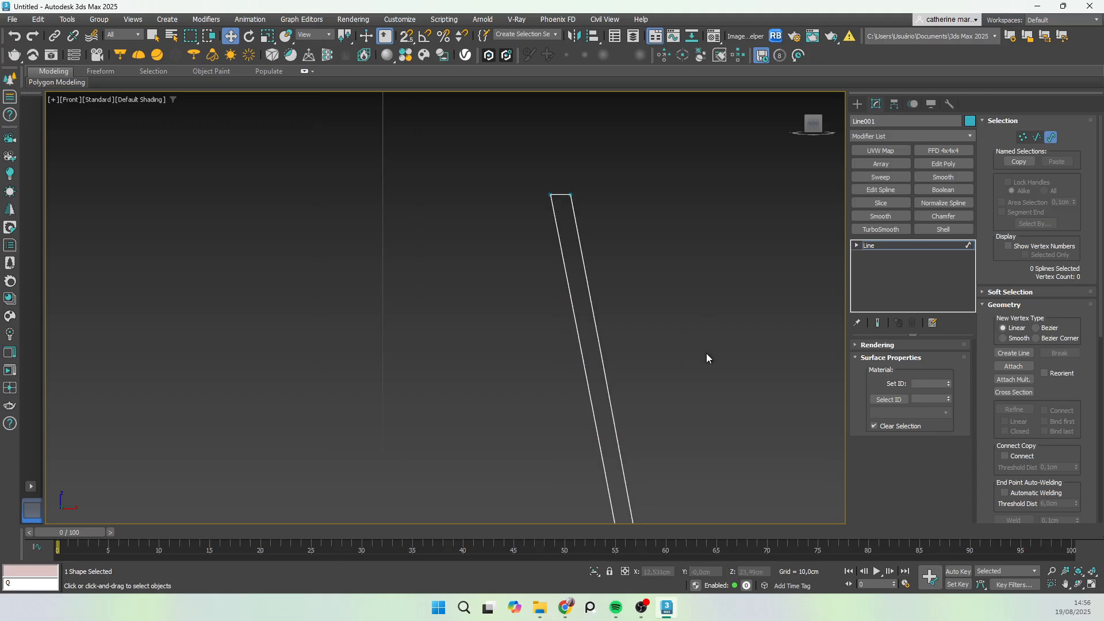
# Step: Undo the rim weld and select the inner and outer splines in turn to compare them as separate splines
pyautogui.hotkey('ctrl', 'z')
pyautogui.hotkey('ctrl', 'z')
pyautogui.click(860, 245)
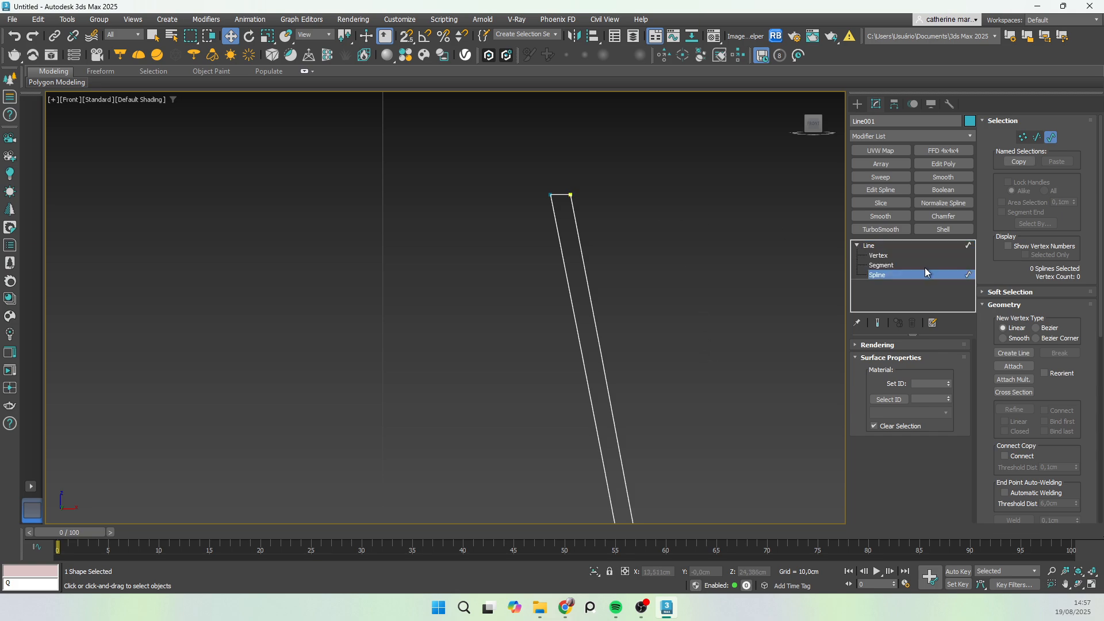
pyautogui.click(575, 217)
pyautogui.click(563, 257)
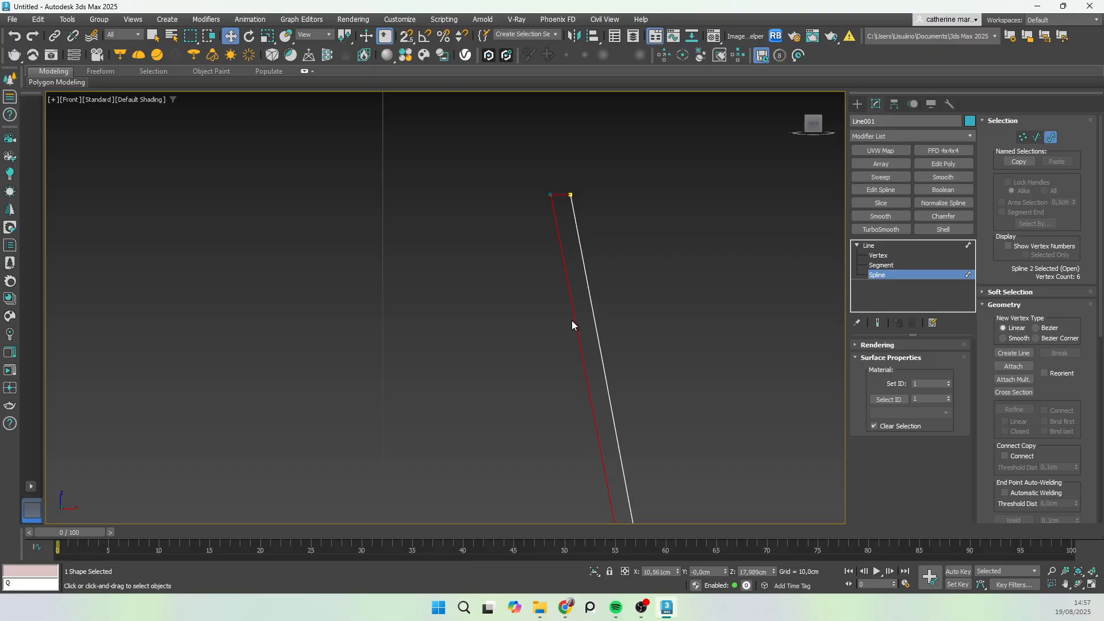
pyautogui.click(582, 255)
pyautogui.click(563, 257)
pyautogui.click(582, 251)
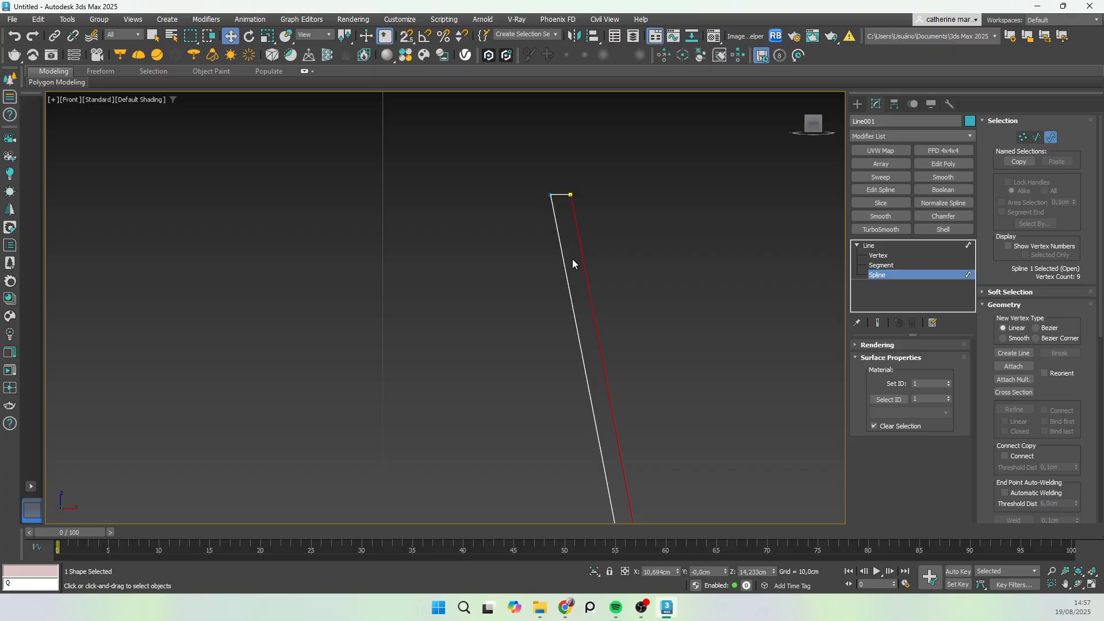
pyautogui.click(563, 257)
pyautogui.click(583, 257)
pyautogui.click(562, 261)
# Step: Weld the coincident vertices at the rim's outer corner again and check the joined profile at Spline level
pyautogui.click(888, 255)
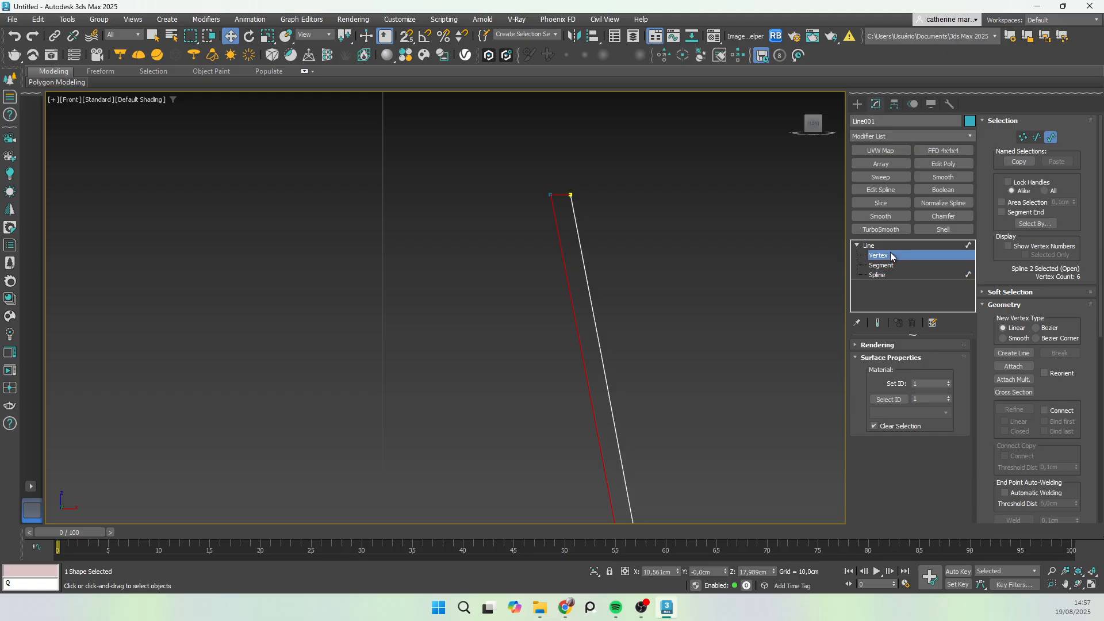
pyautogui.moveTo(565, 205); pyautogui.dragTo(566, 206)
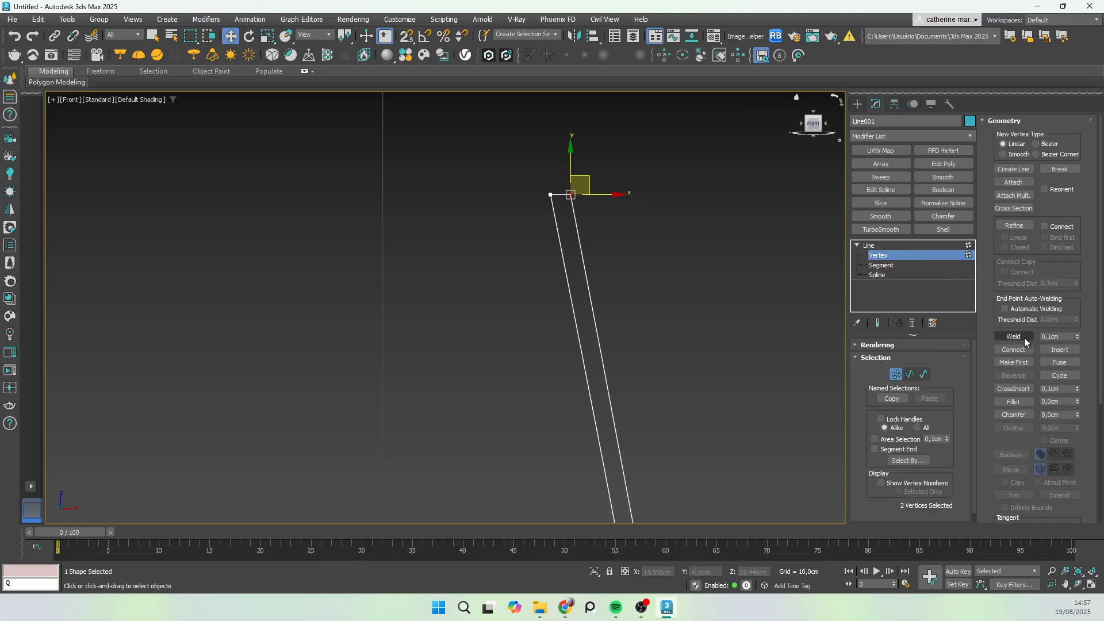
pyautogui.click(1014, 336)
pyautogui.click(926, 274)
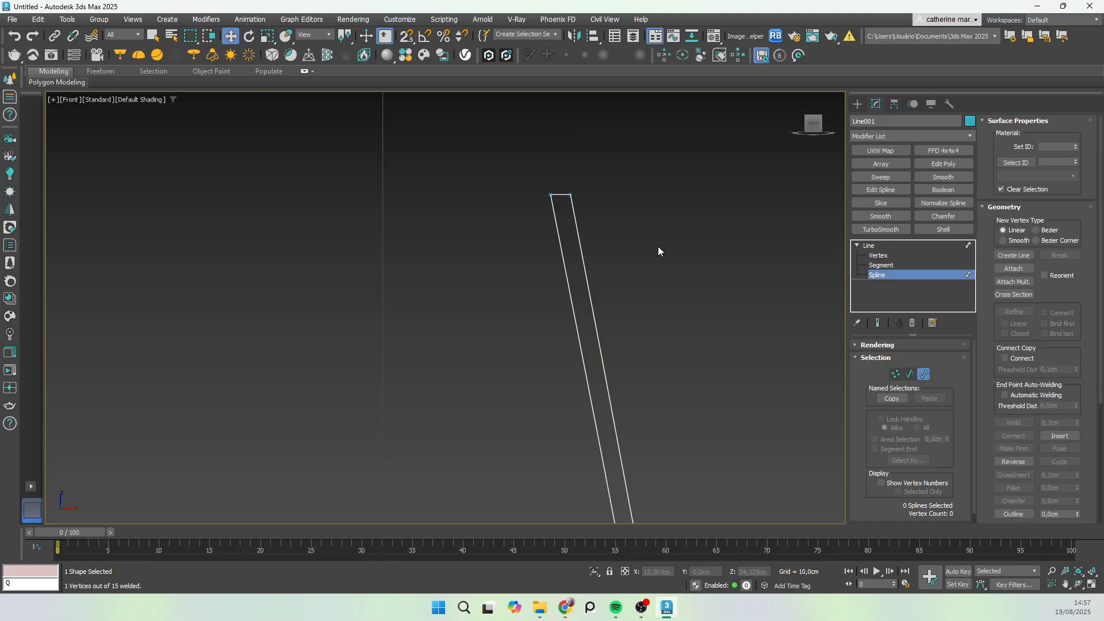
pyautogui.click(579, 235)
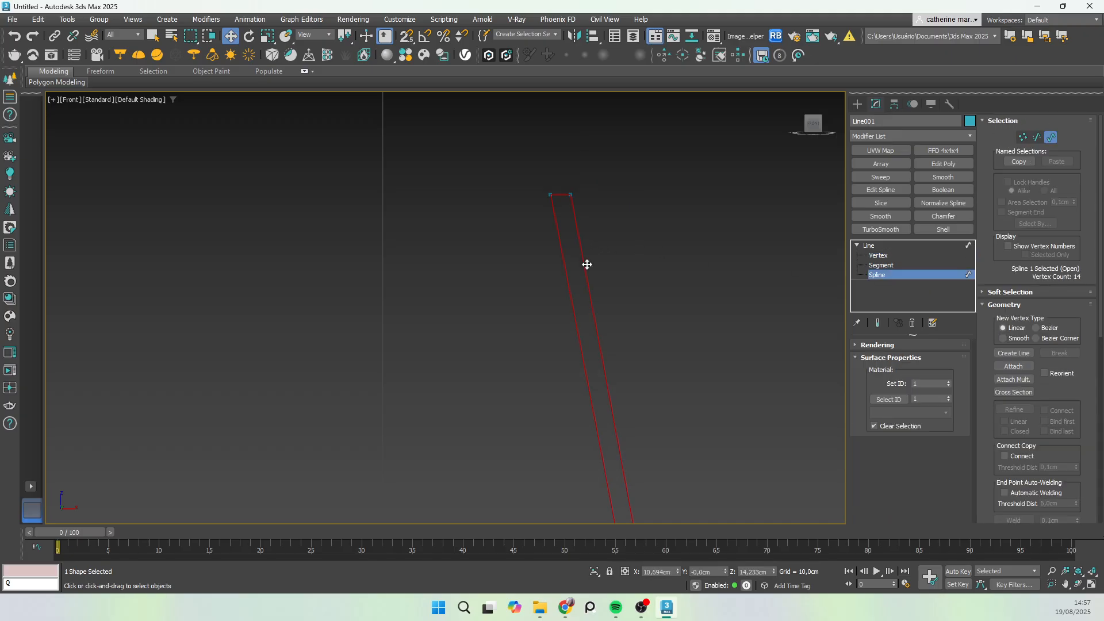
pyautogui.scroll(-5, 674, 349)
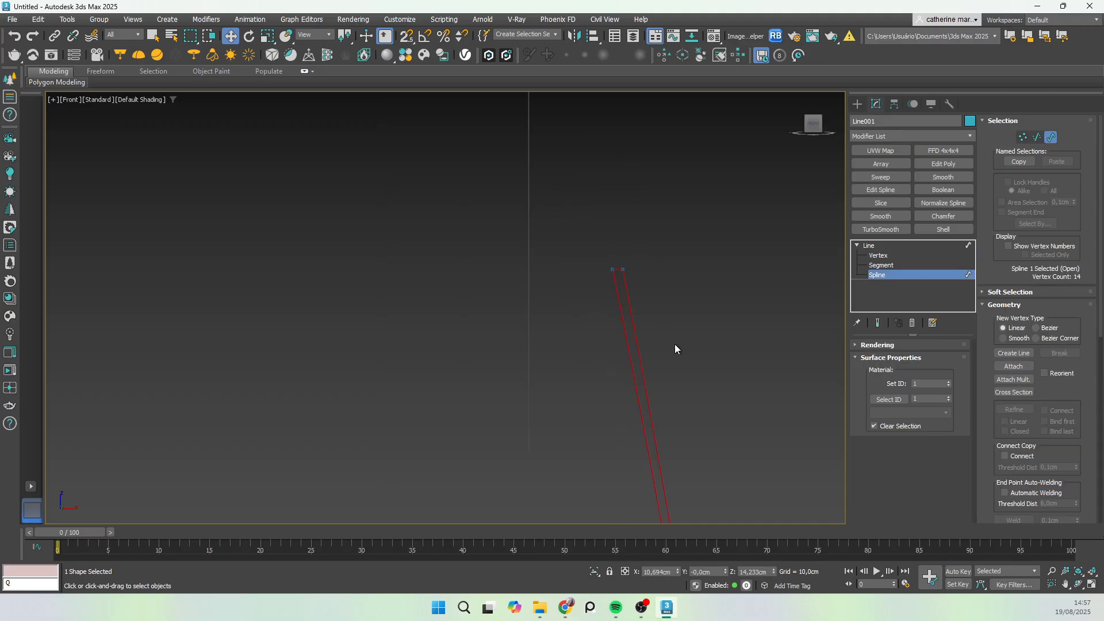
pyautogui.scroll(-2, 632, 261)
pyautogui.moveTo(632, 260); pyautogui.dragTo(608, 180, button='middle')
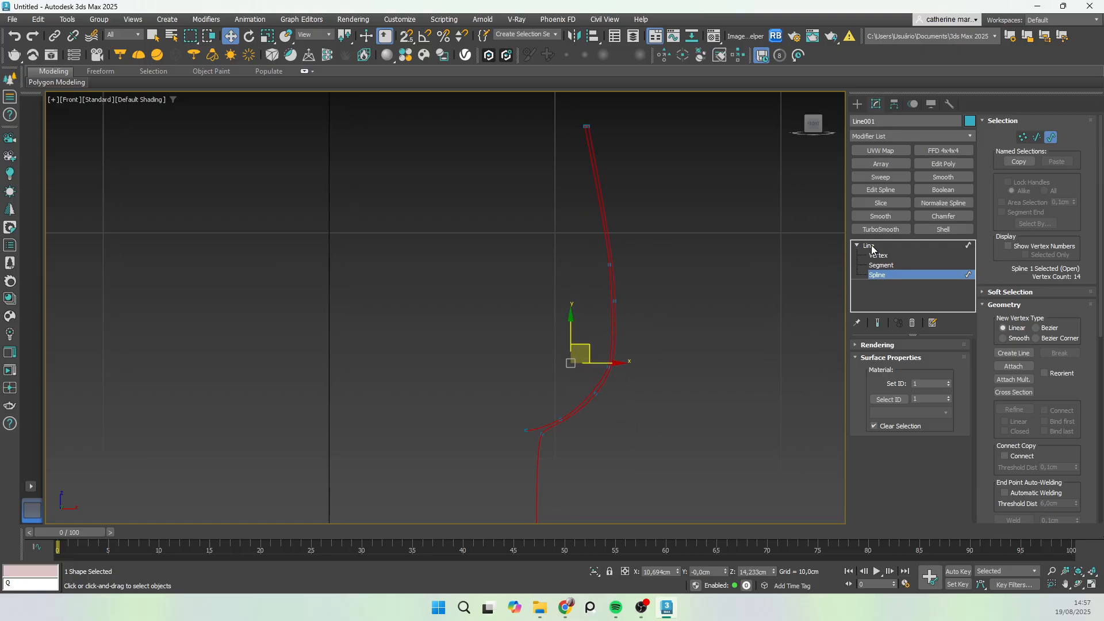
# Step: Return to Vertex level and select the inner line's end vertex on the centre axis at the bowl's bottom
pyautogui.click(890, 259)
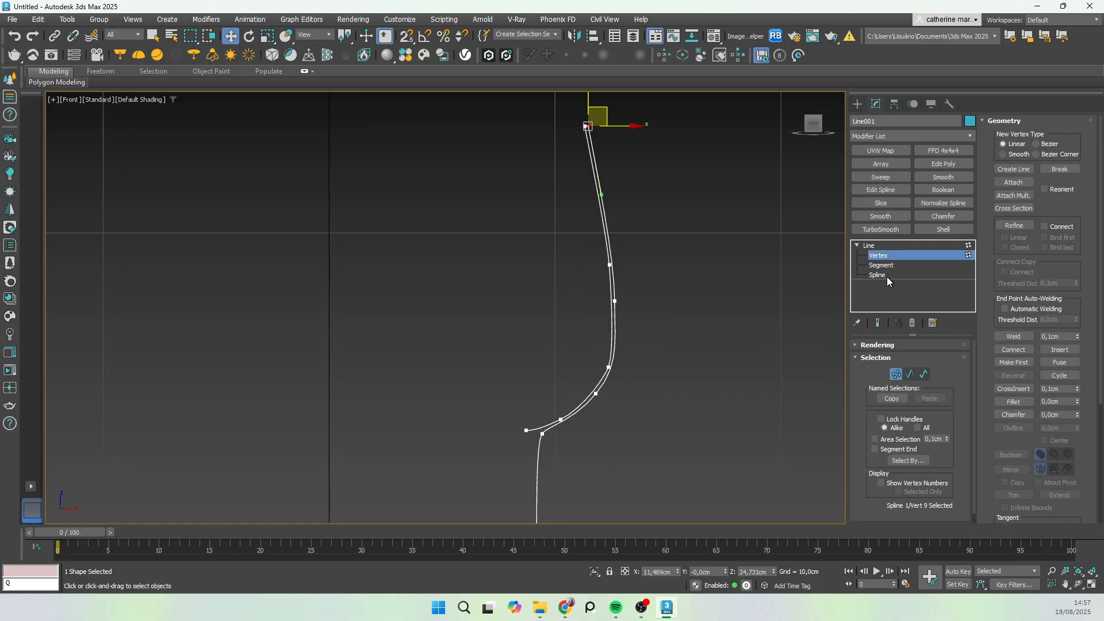
pyautogui.moveTo(653, 371); pyautogui.dragTo(658, 259, button='middle')
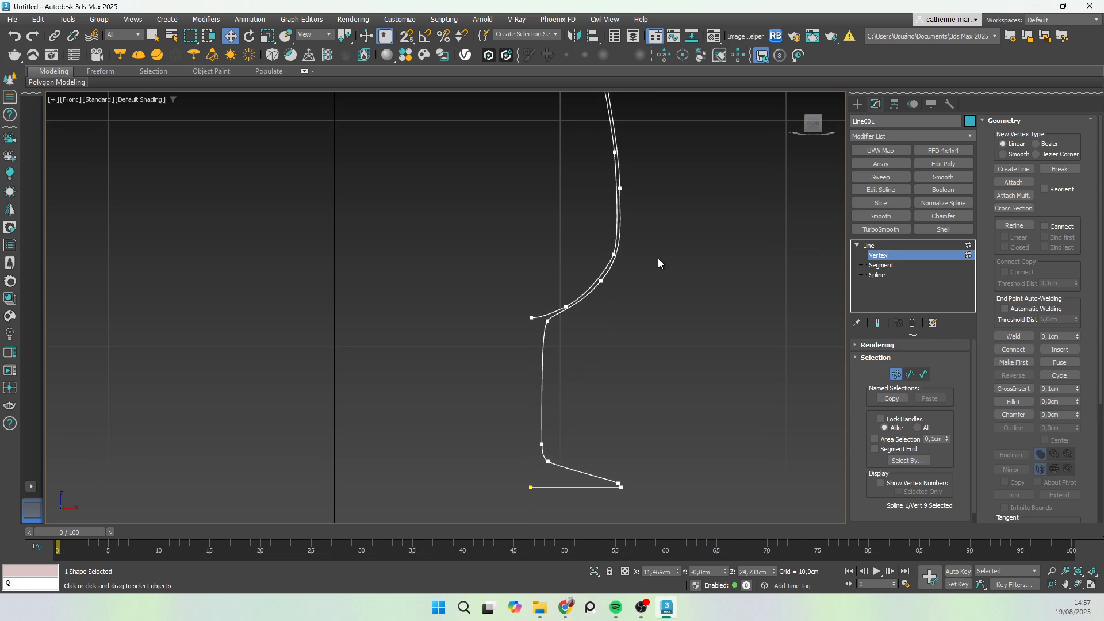
pyautogui.moveTo(614, 412); pyautogui.dragTo(611, 380, button='middle')
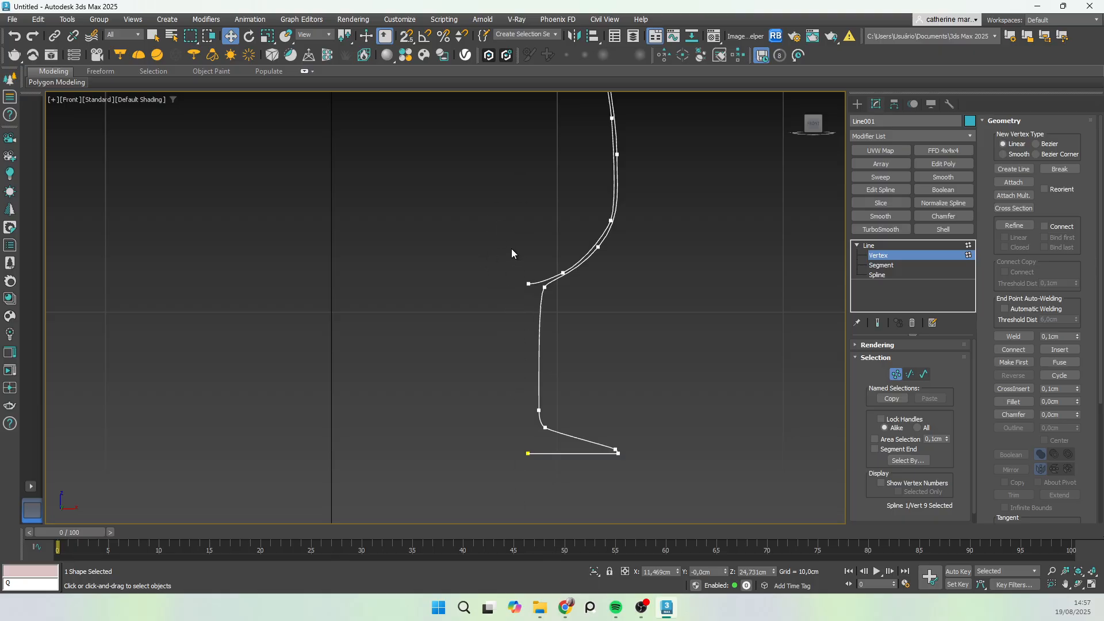
pyautogui.moveTo(528, 286); pyautogui.dragTo(529, 287)
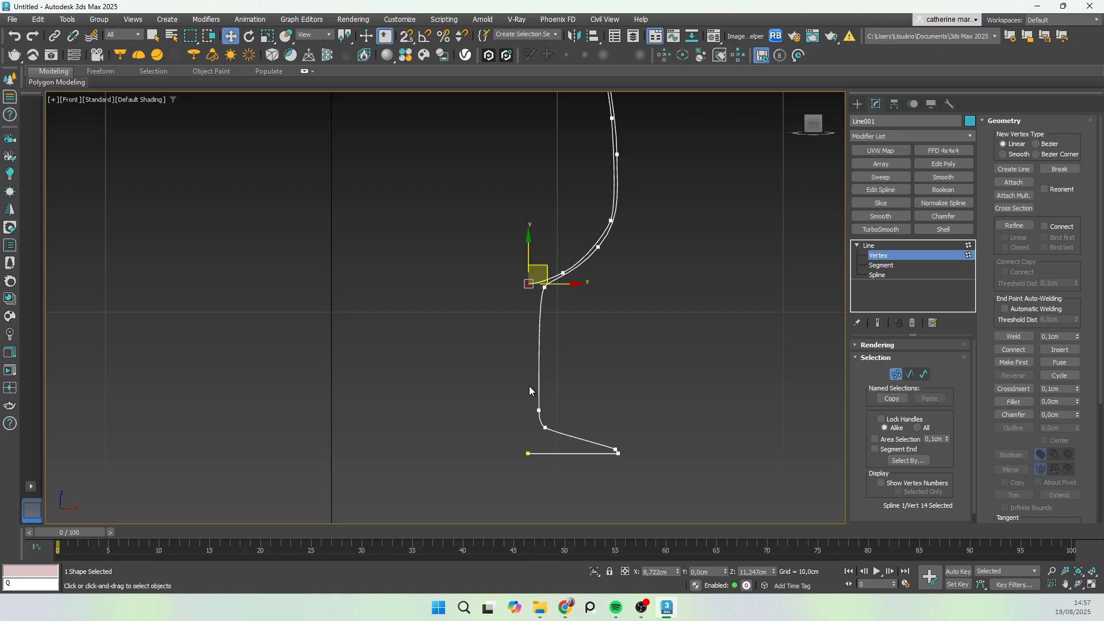
# Step: Turn on snapping and check the Vertex snap and Enable Axis Constraints options in the snap settings
pyautogui.click(407, 36)
pyautogui.rightClick(407, 38)
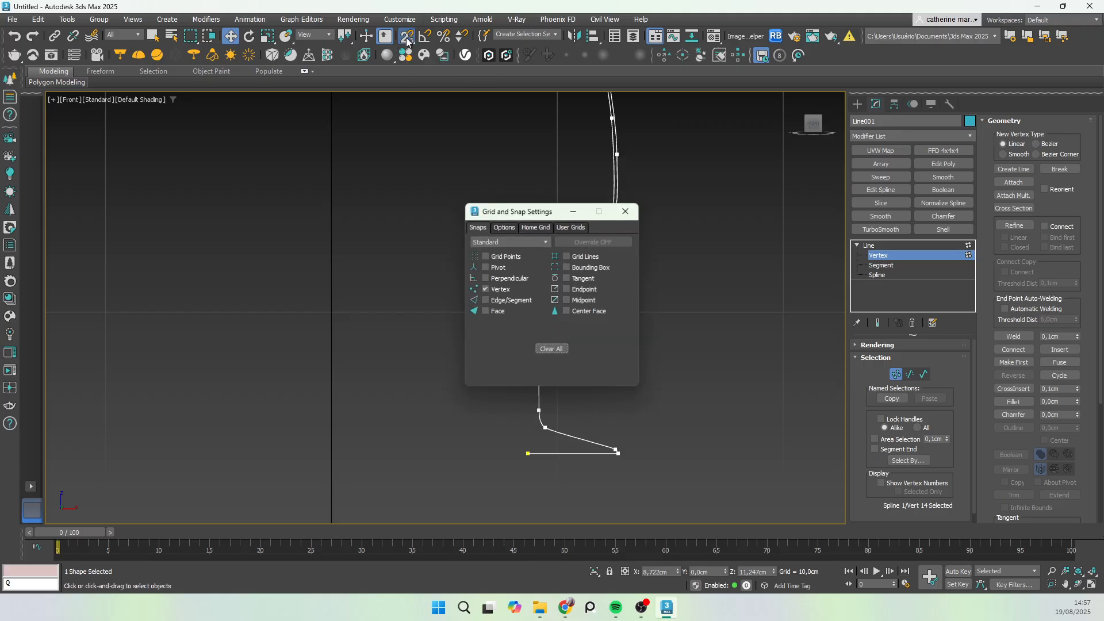
pyautogui.click(512, 230)
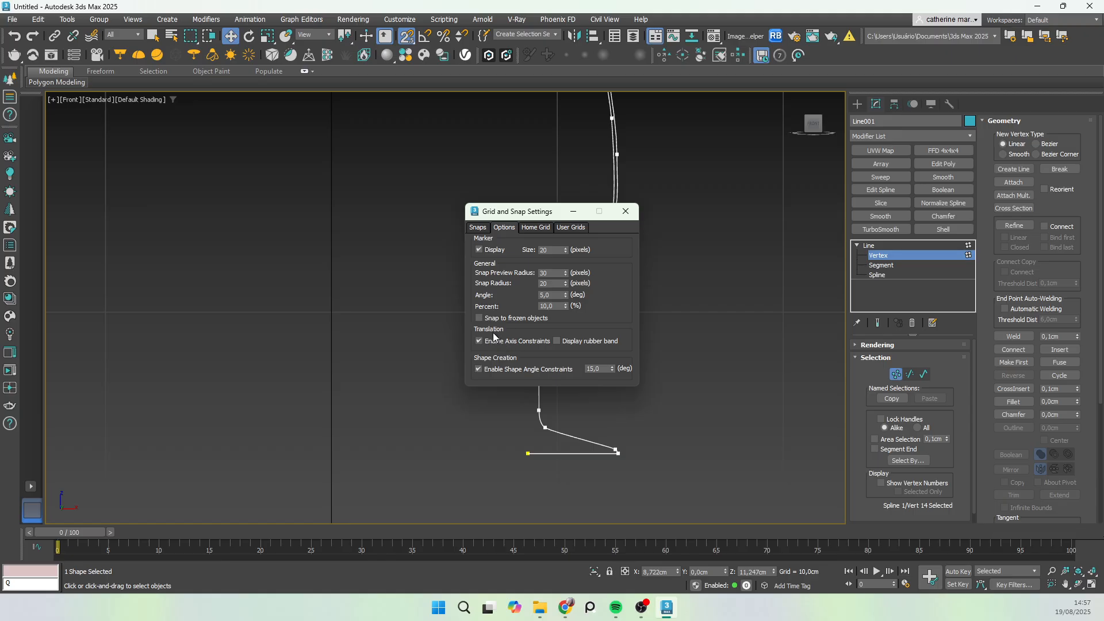
pyautogui.click(629, 215)
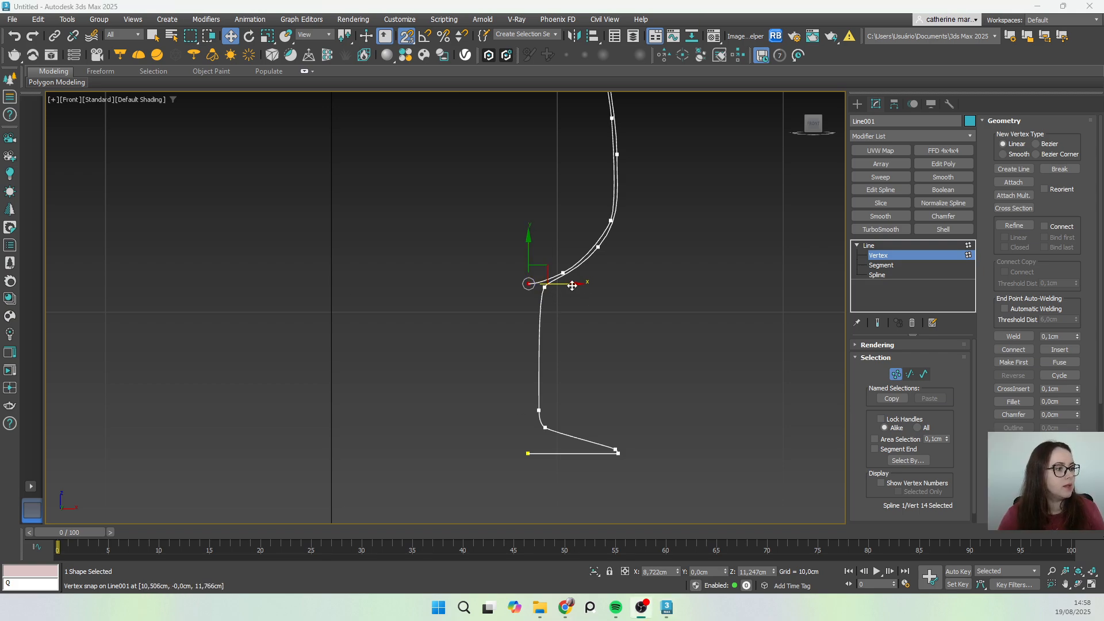
# Step: Align the inner line's end vertex along X with the base's axis end vertex by snapping, and turn snapping off
pyautogui.moveTo(575, 286); pyautogui.dragTo(517, 456)
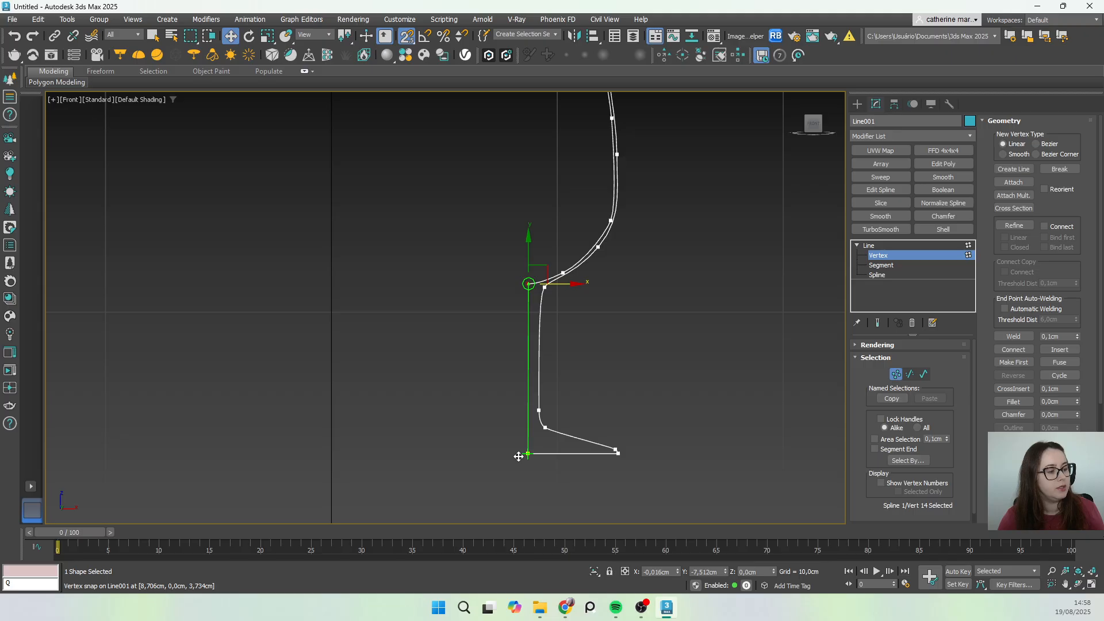
pyautogui.moveTo(518, 456); pyautogui.dragTo(519, 456)
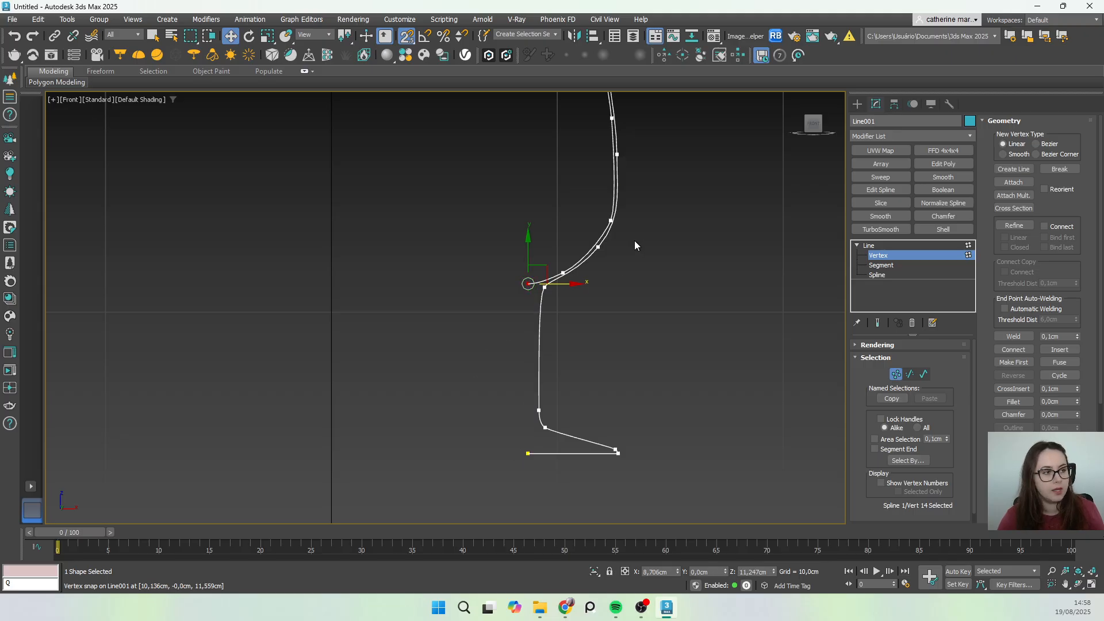
pyautogui.click(406, 37)
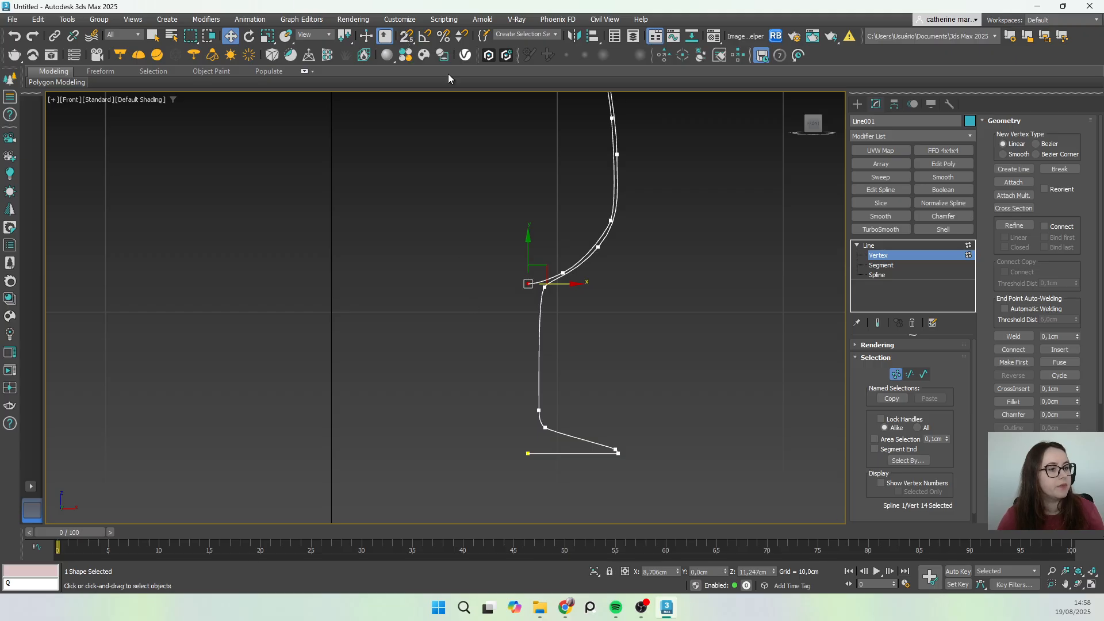
# Step: At object level, move only the line's pivot, snapping it to the base's end vertex on the centre axis, and leave pivot editing and snapping
pyautogui.click(872, 248)
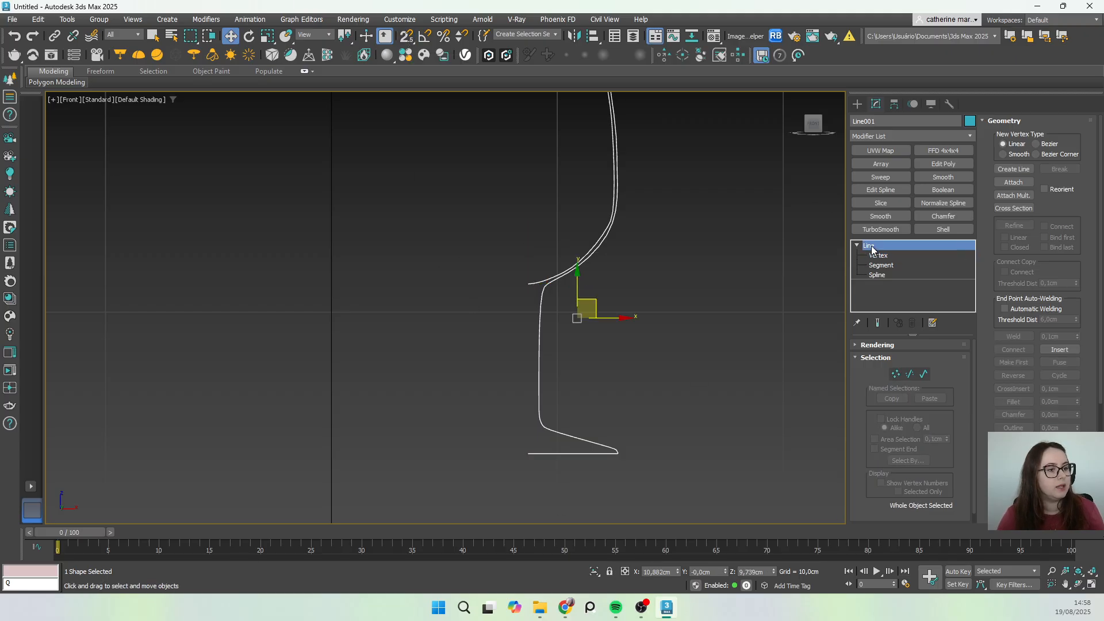
pyautogui.click(857, 245)
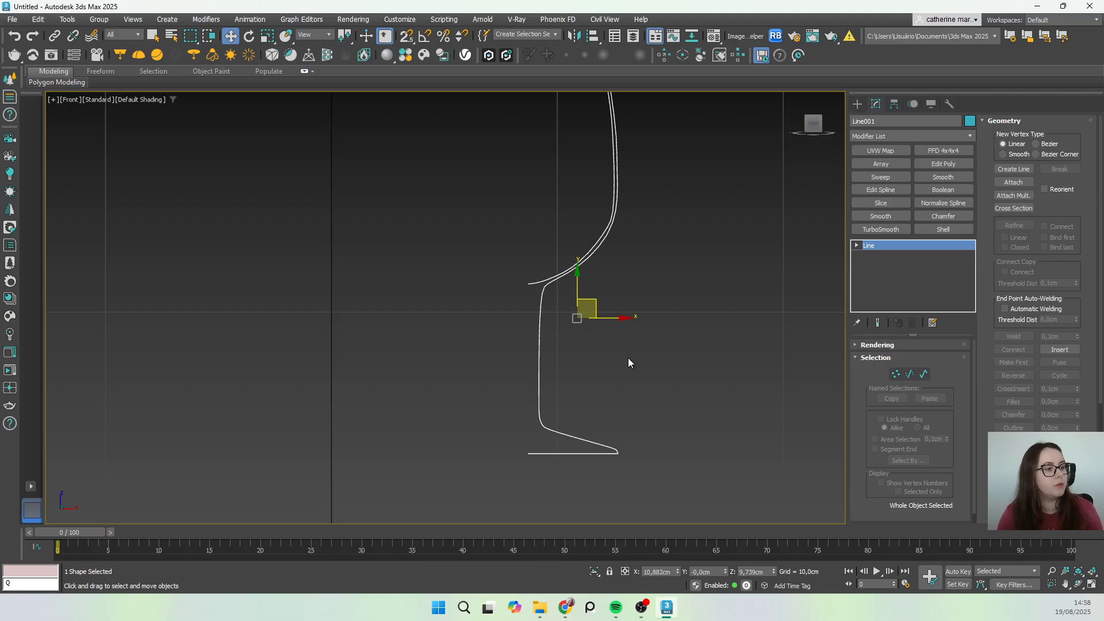
pyautogui.click(895, 104)
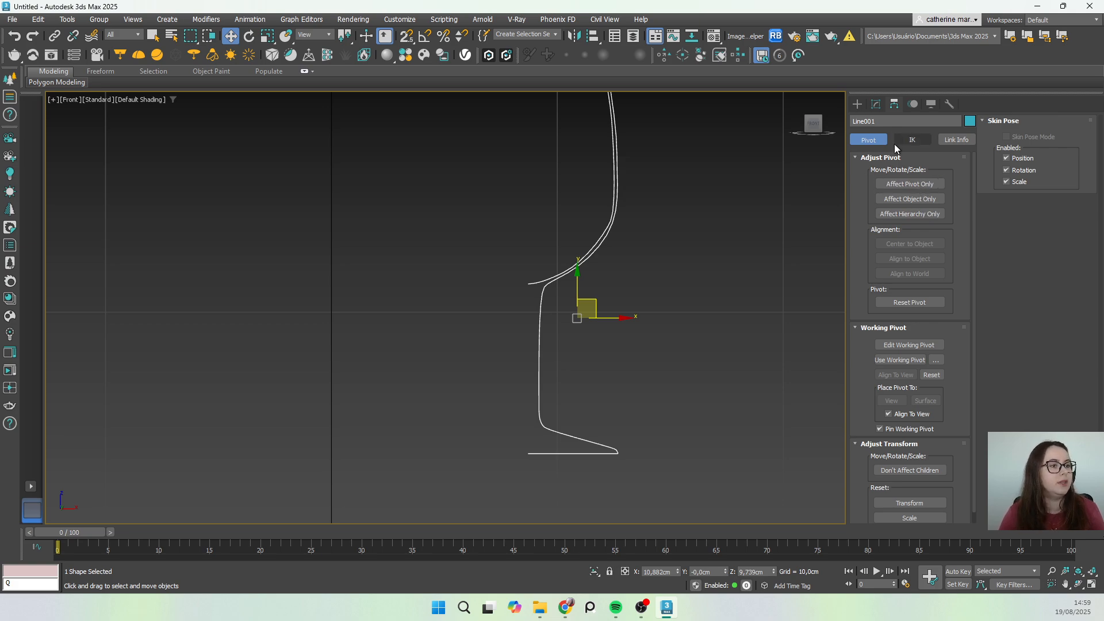
pyautogui.click(905, 185)
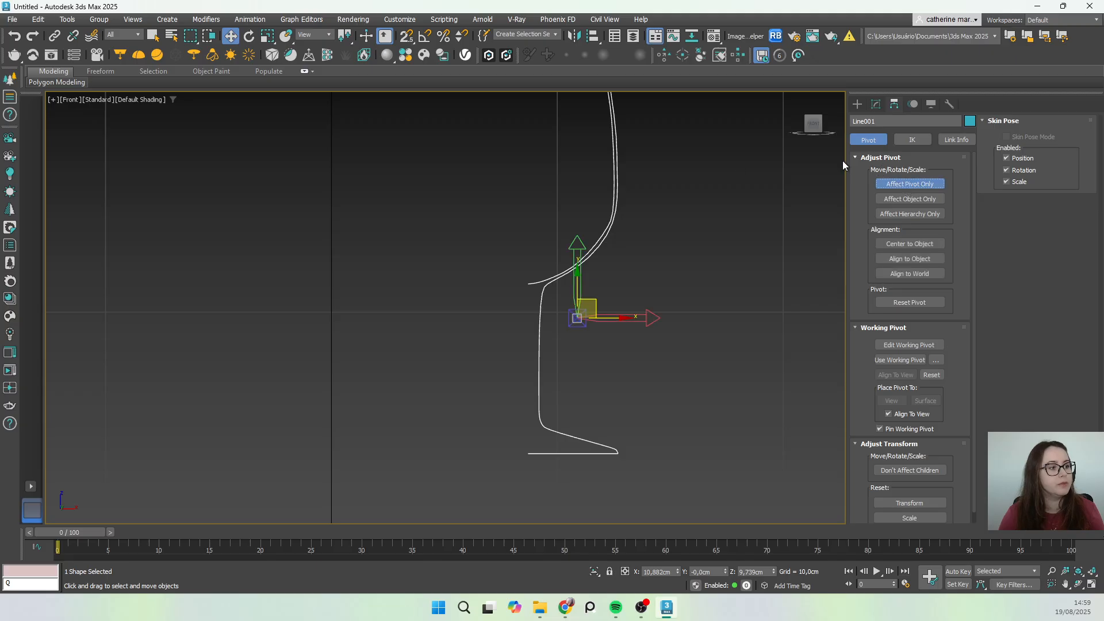
pyautogui.moveTo(594, 300); pyautogui.dragTo(460, 277)
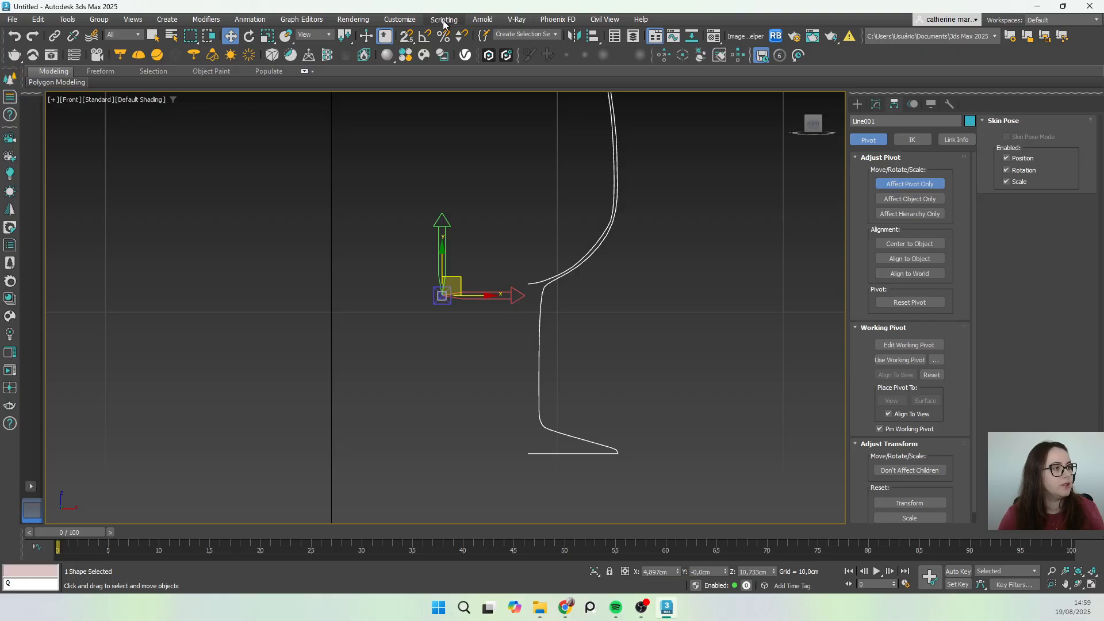
pyautogui.click(408, 36)
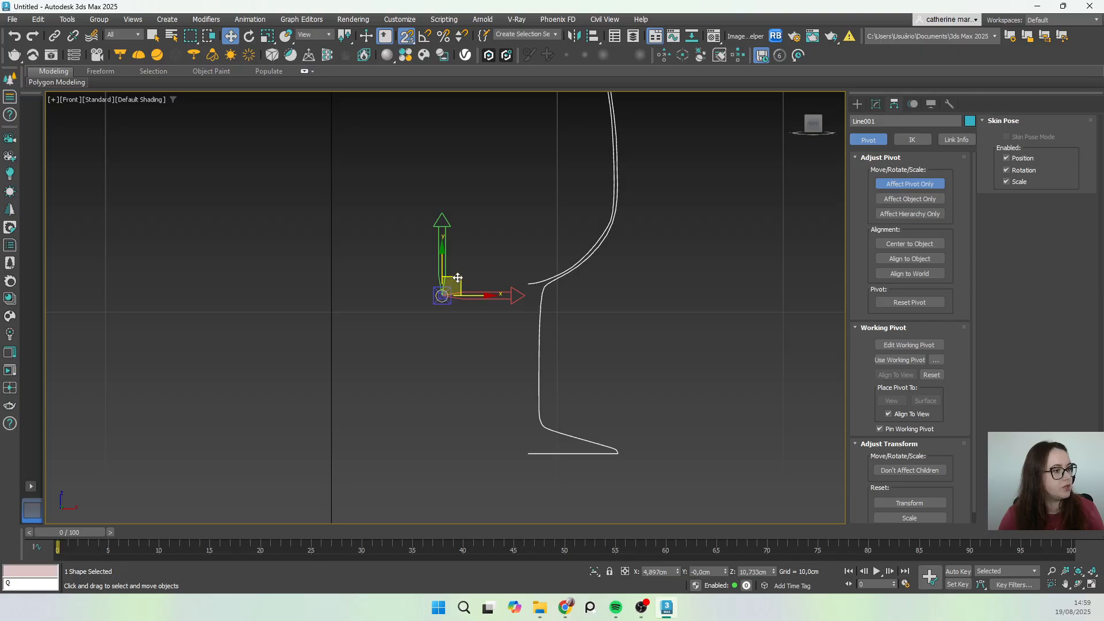
pyautogui.moveTo(443, 297); pyautogui.dragTo(528, 454)
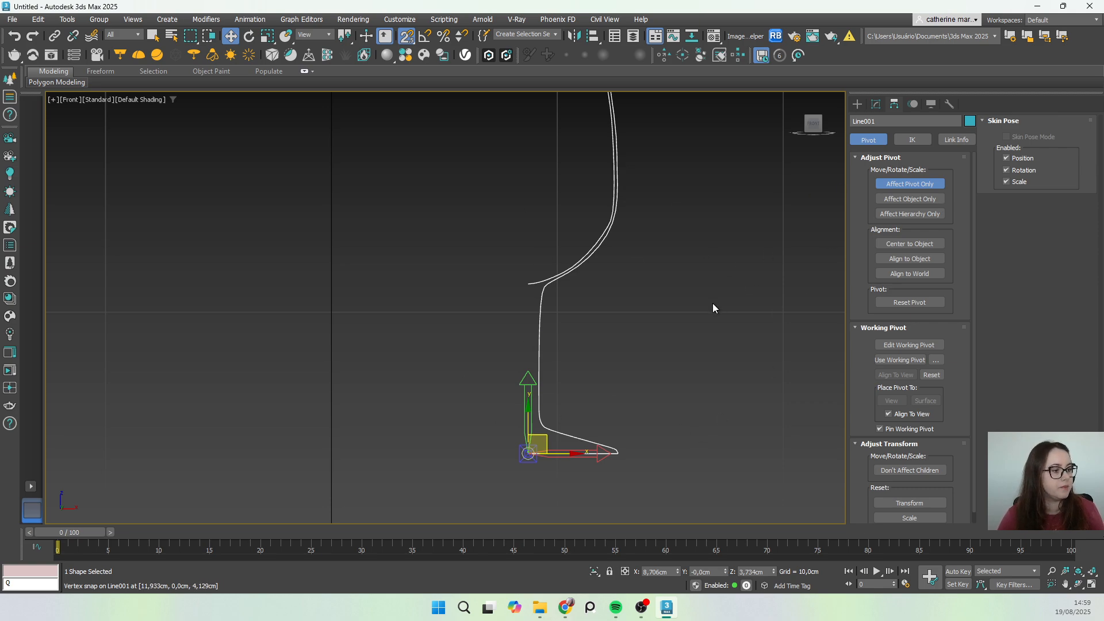
pyautogui.click(412, 39)
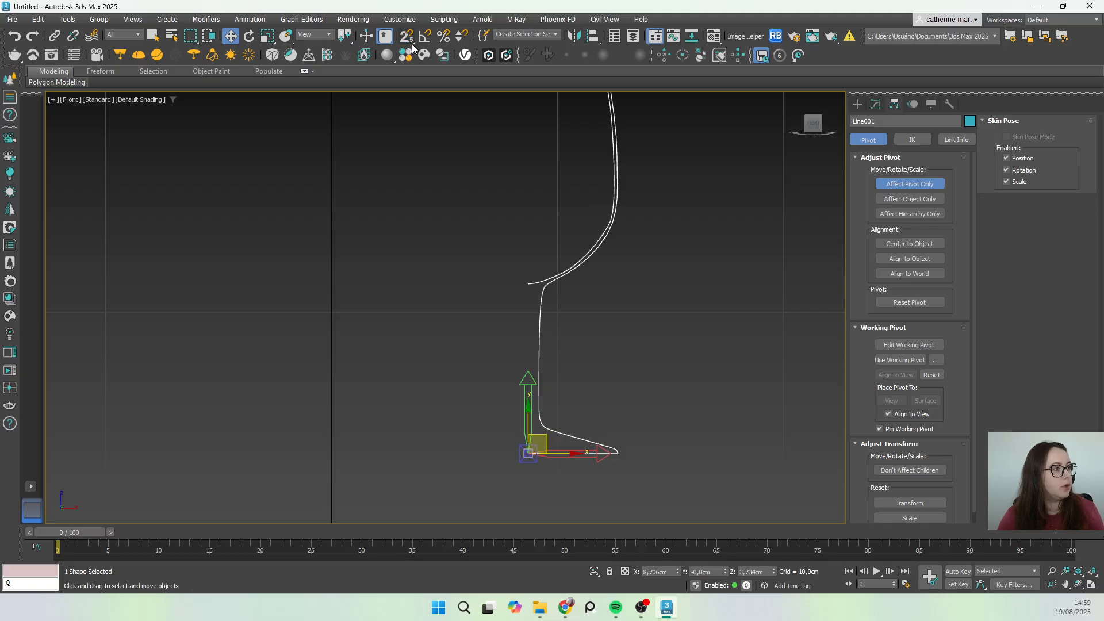
pyautogui.click(902, 183)
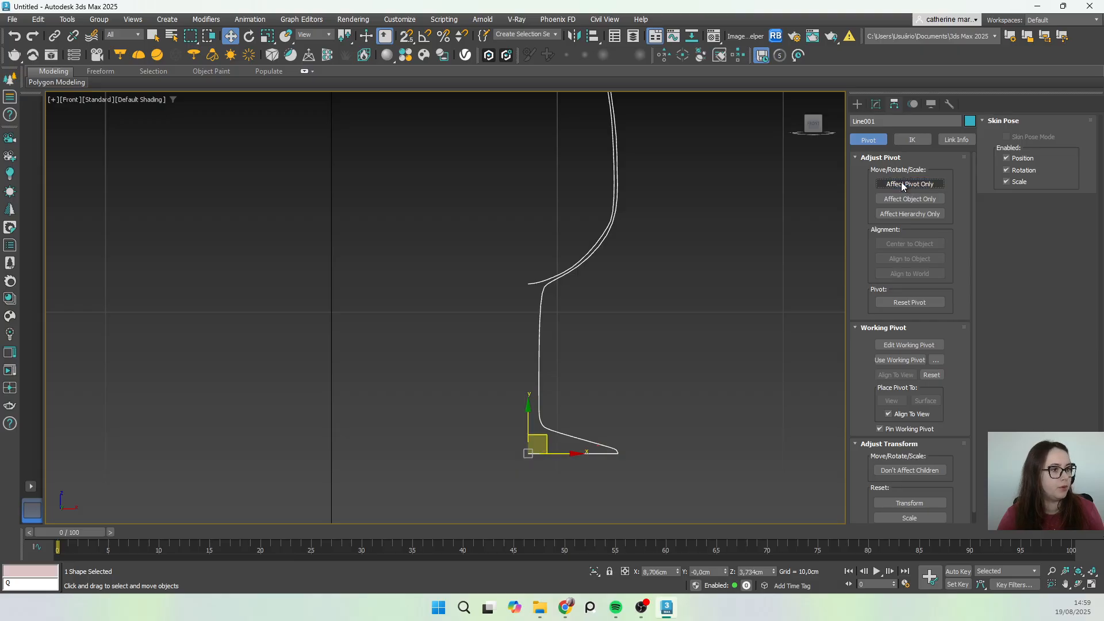
# Step: Apply a Lathe modifier to the glass profile line
pyautogui.click(858, 104)
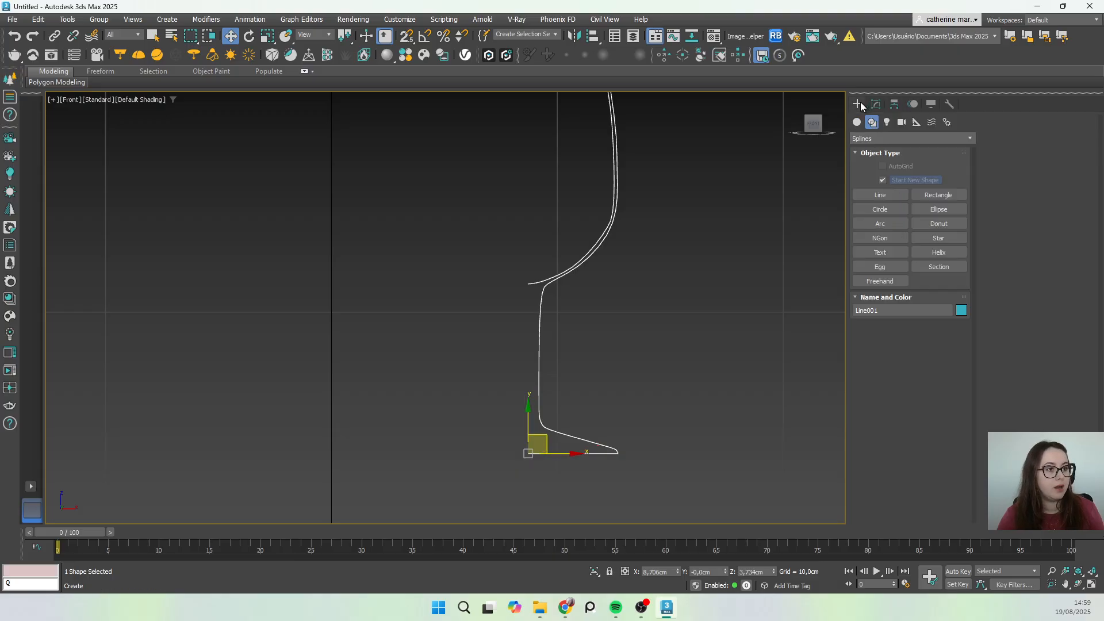
pyautogui.click(876, 103)
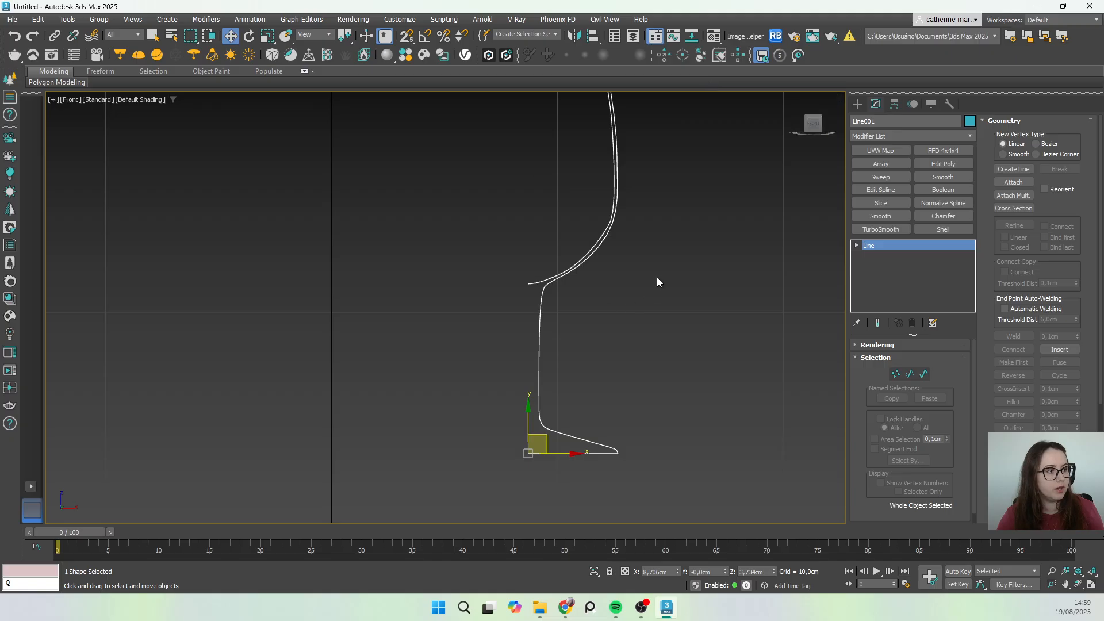
pyautogui.scroll(-1, 612, 291)
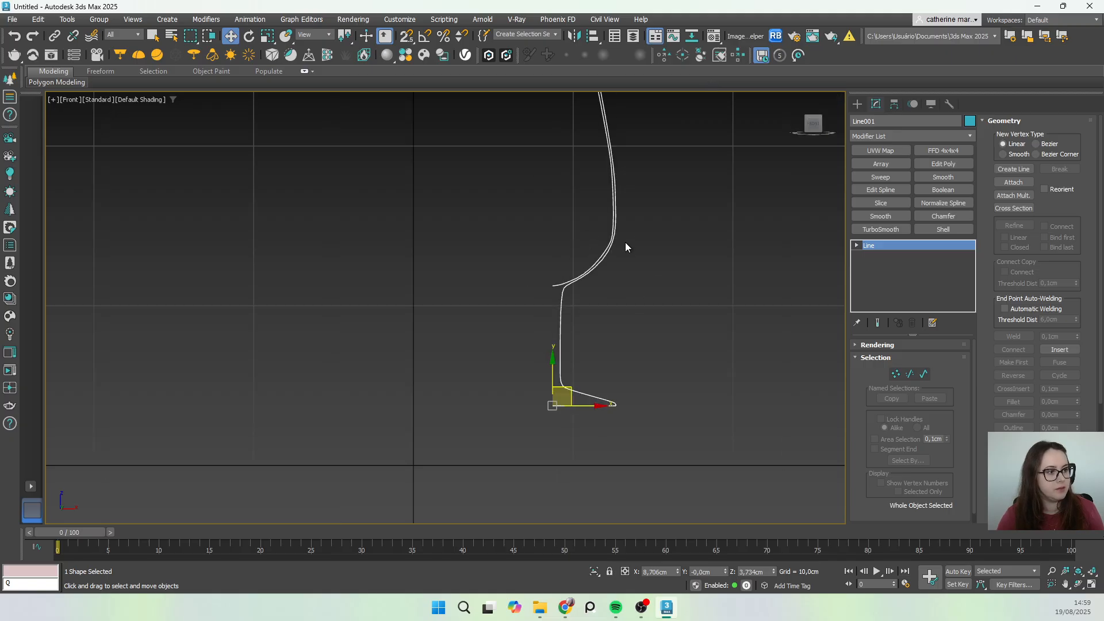
pyautogui.scroll(-2, 626, 243)
pyautogui.click(870, 135)
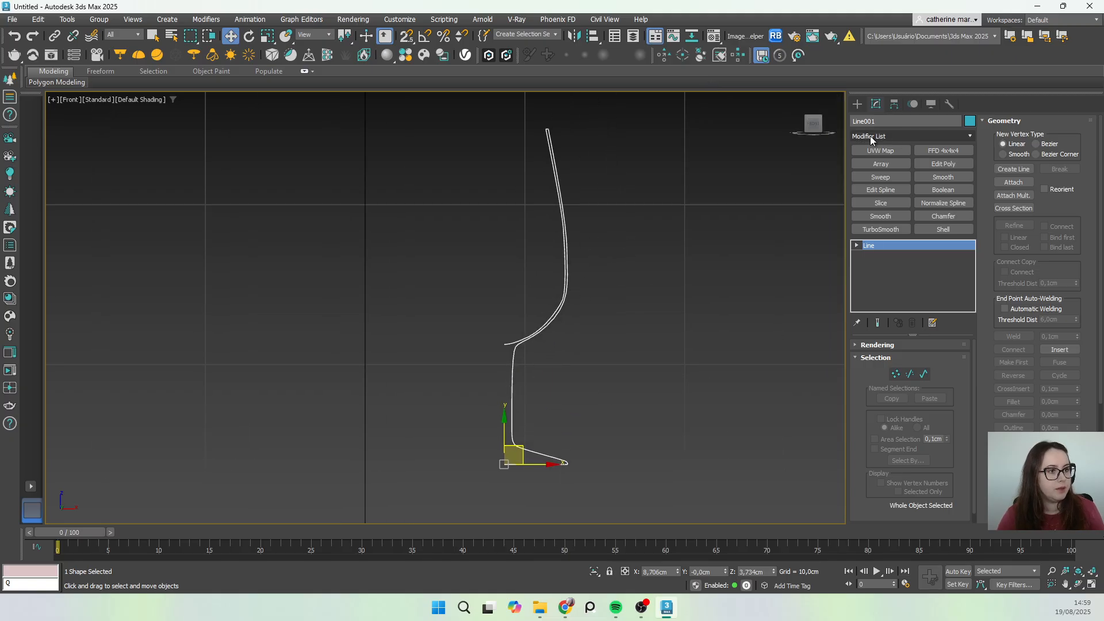
pyautogui.write('LA')
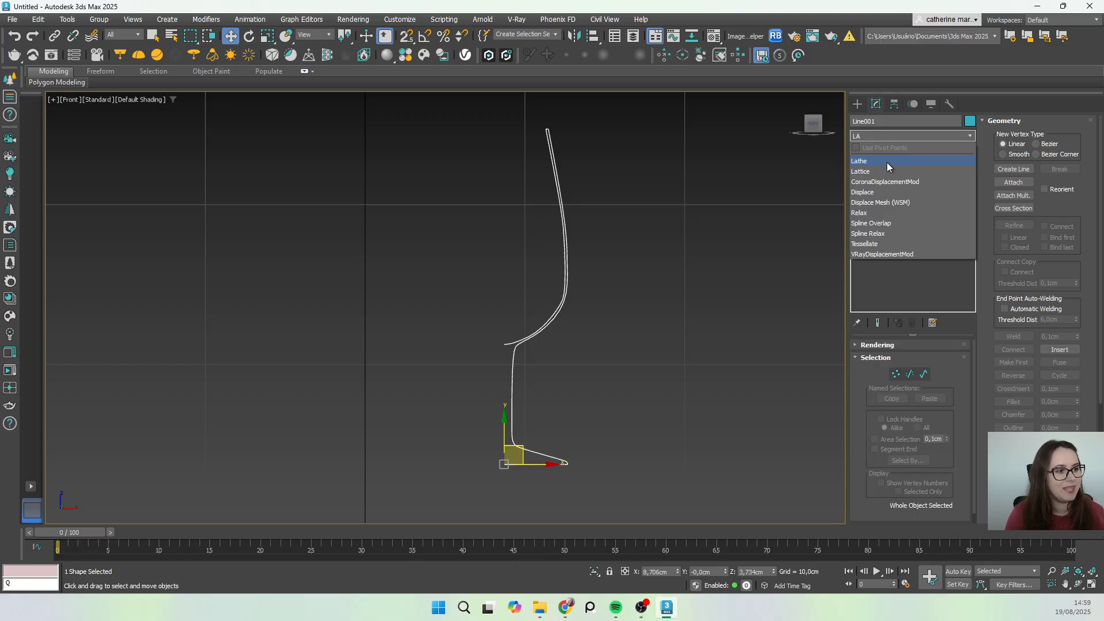
pyautogui.click(887, 163)
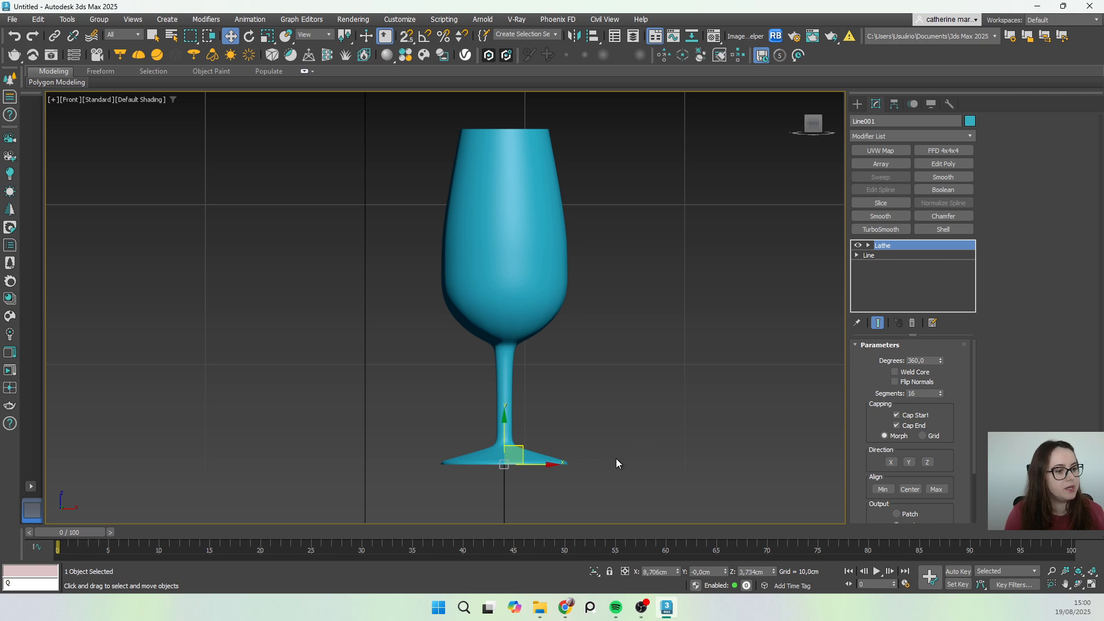
# Step: Inspect the underside of the glass's base and enable Weld Core on the Lathe modifier
pyautogui.keyDown('alt'); pyautogui.moveTo(547, 395); pyautogui.dragTo(556, 246, button='middle'); pyautogui.keyUp('alt')
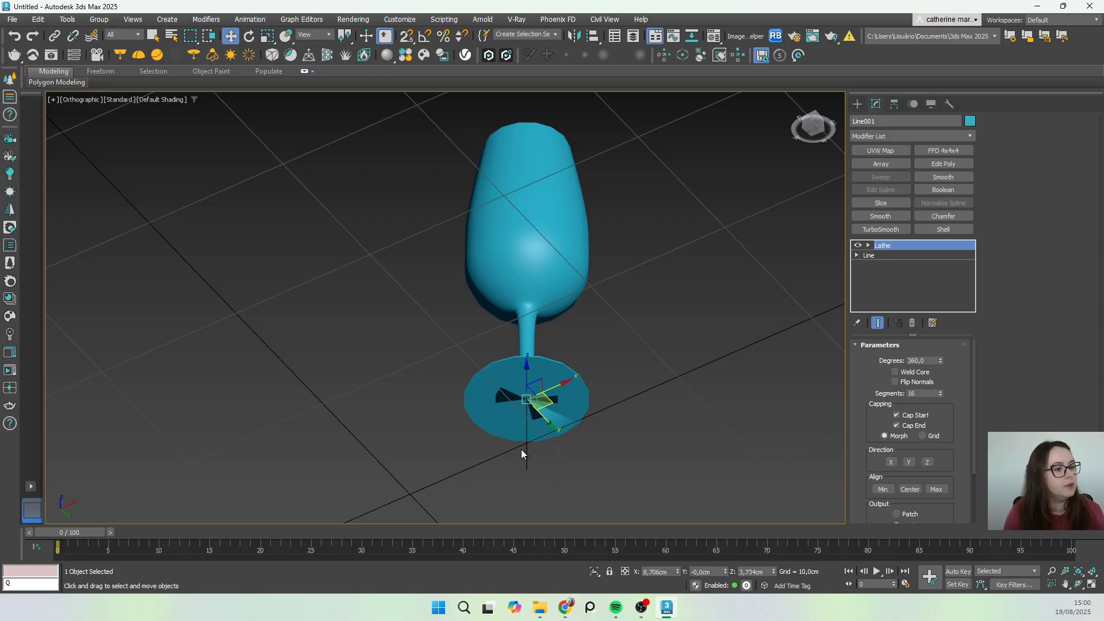
pyautogui.scroll(2, 539, 433)
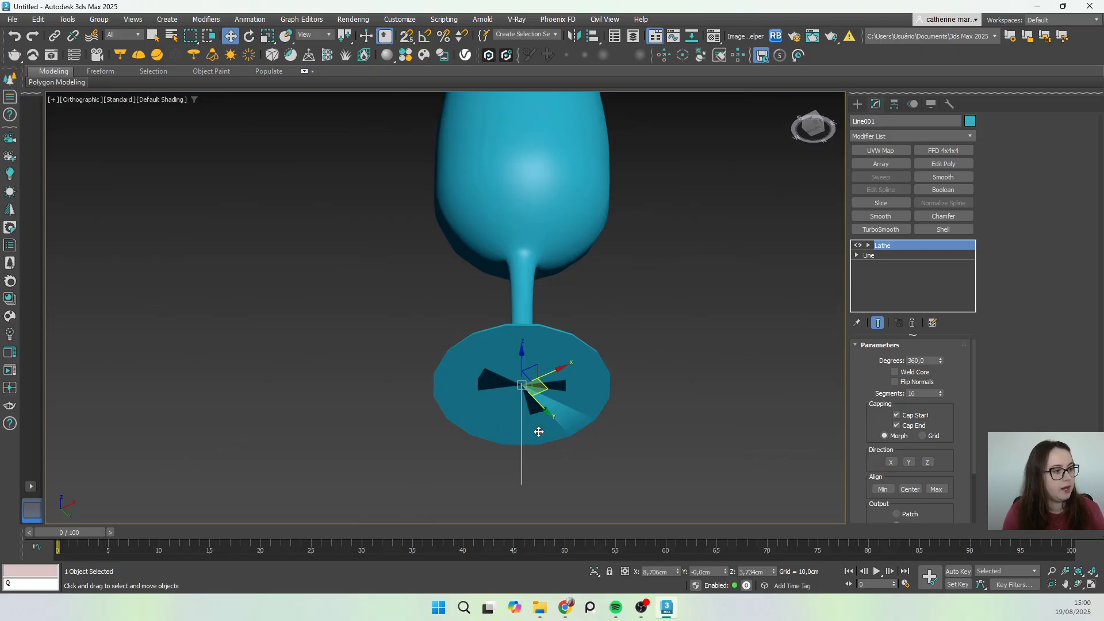
pyautogui.scroll(2, 526, 411)
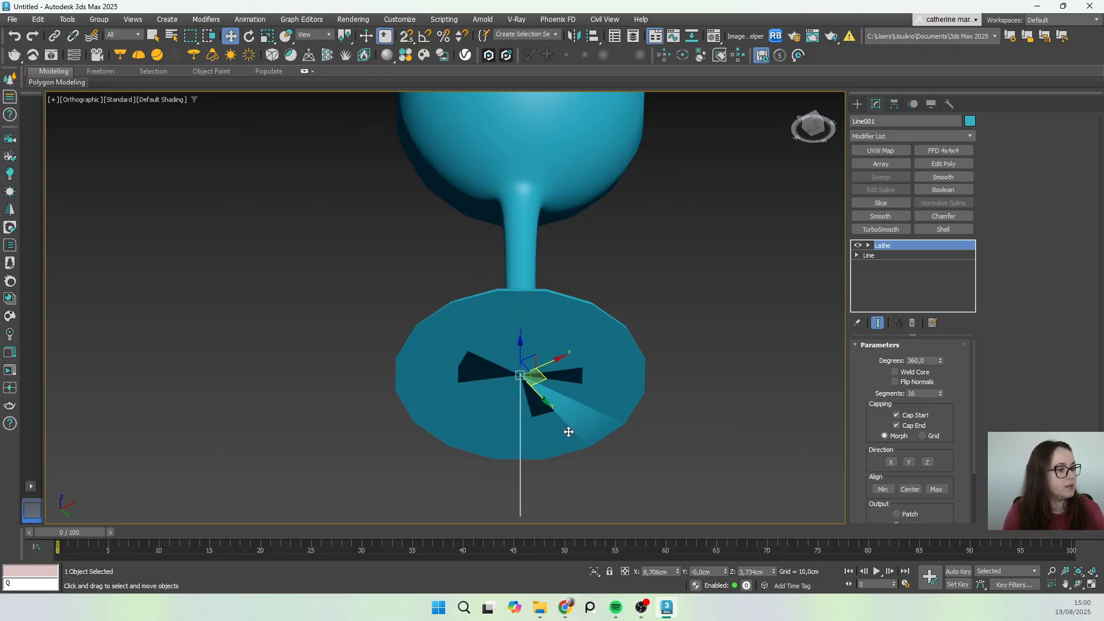
pyautogui.click(895, 372)
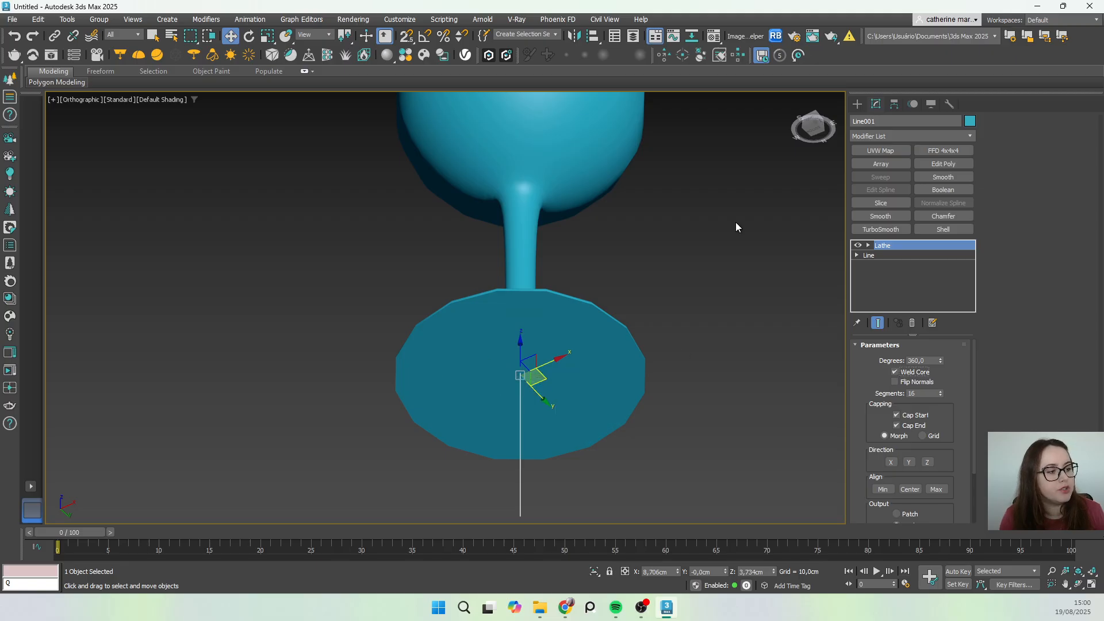
# Step: Try Flip Normals on the lathed glass, inspect the surface and turn the option off again
pyautogui.scroll(-2, 601, 284)
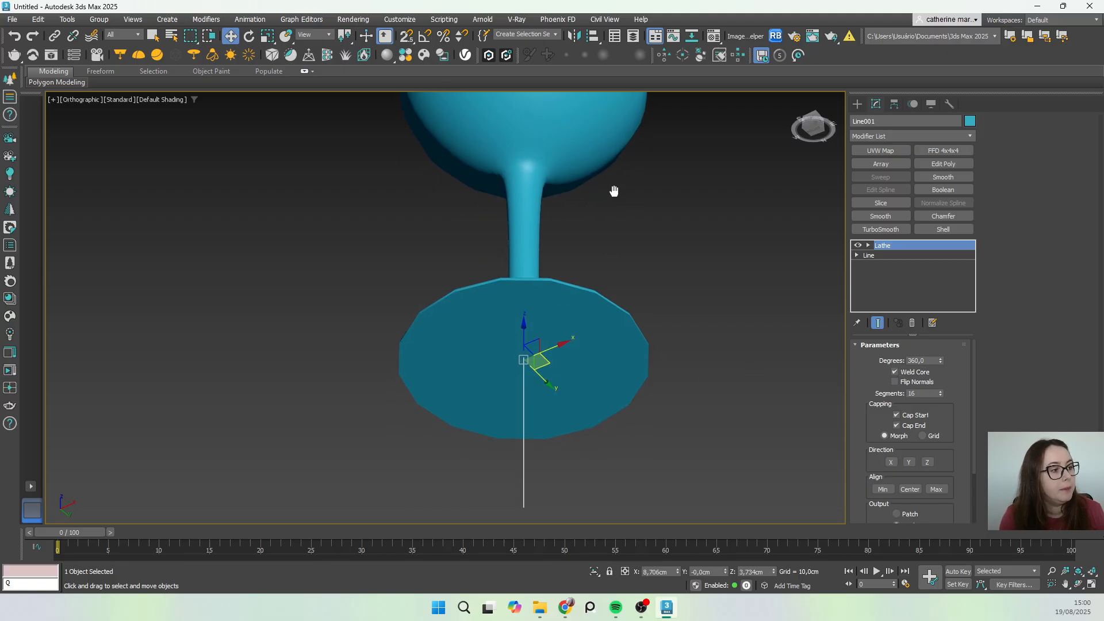
pyautogui.keyDown('alt'); pyautogui.moveTo(611, 185); pyautogui.dragTo(747, 331, button='middle'); pyautogui.keyUp('alt')
pyautogui.scroll(-2, 566, 284)
pyautogui.click(894, 382)
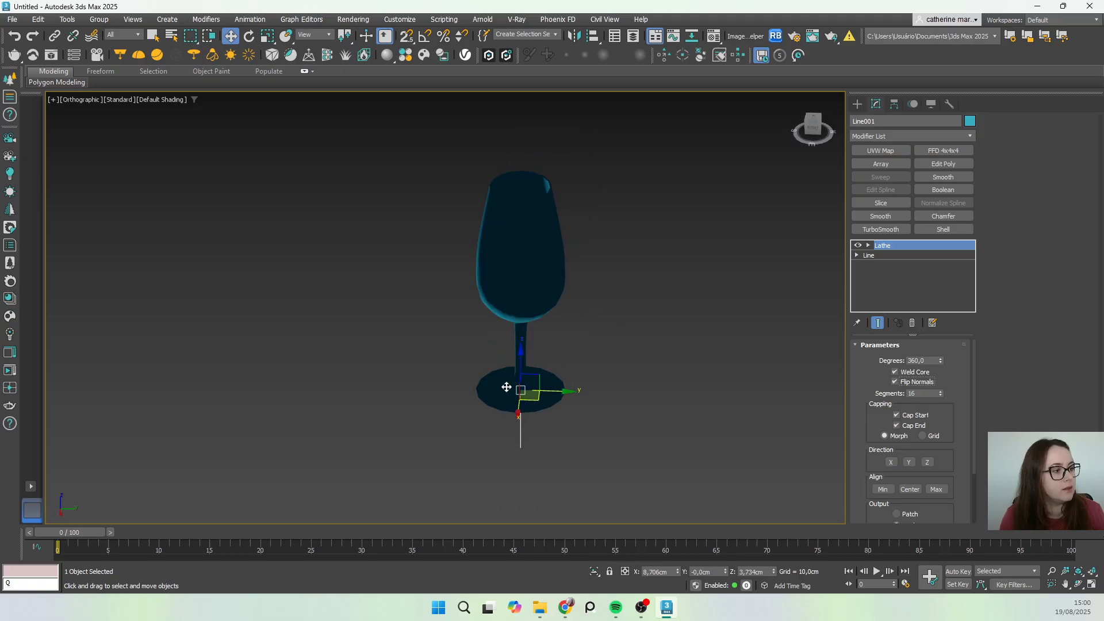
pyautogui.keyDown('alt'); pyautogui.moveTo(506, 387); pyautogui.dragTo(451, 360, button='middle'); pyautogui.keyUp('alt')
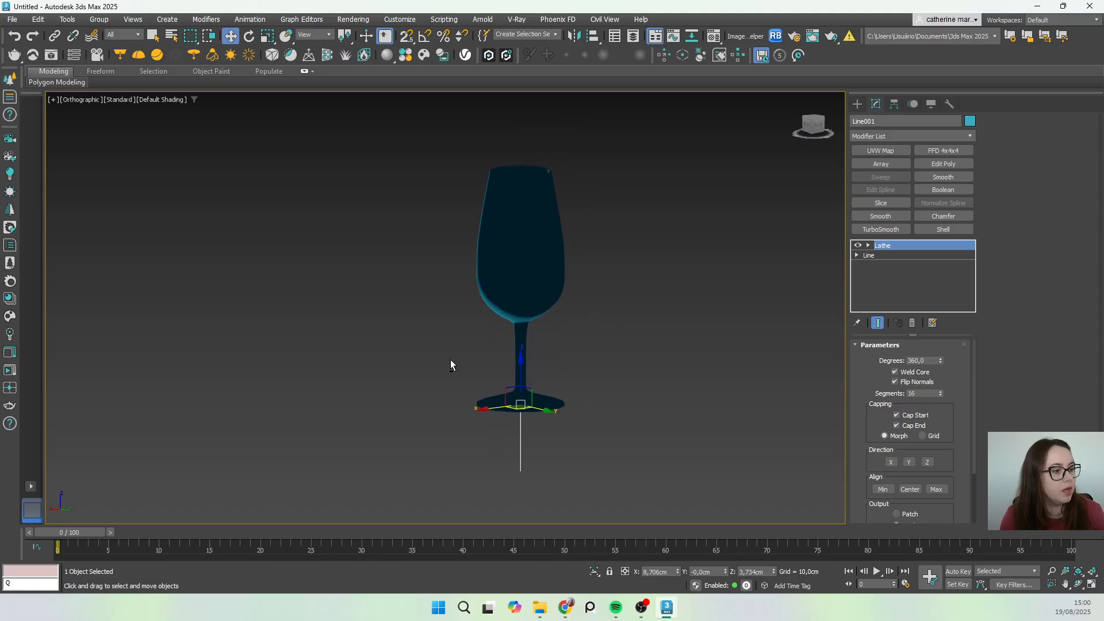
pyautogui.click(895, 383)
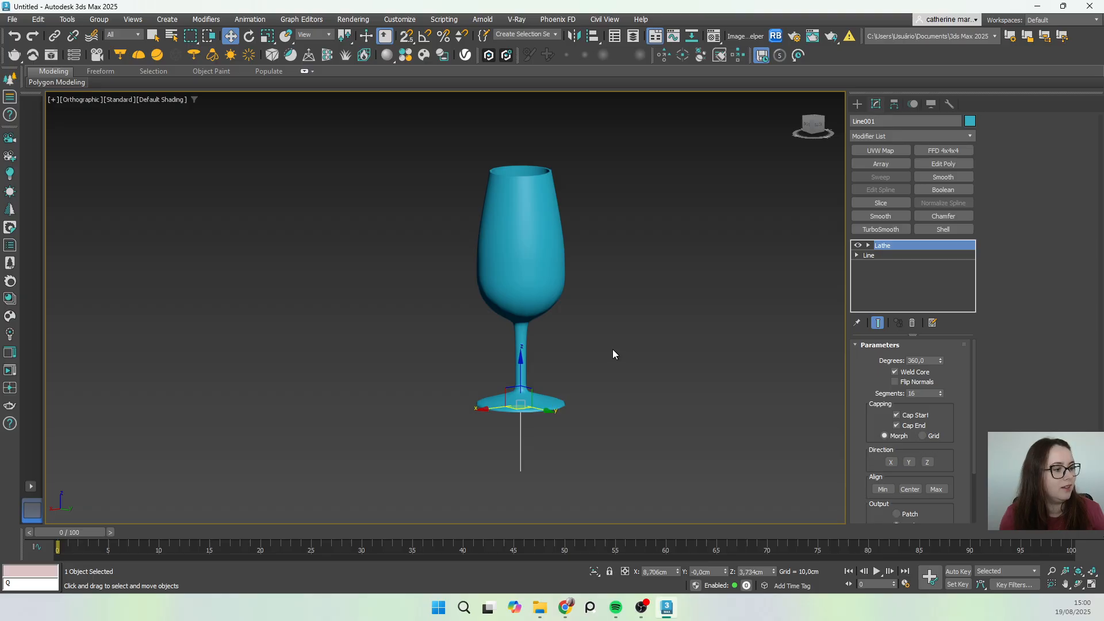
pyautogui.keyDown('alt'); pyautogui.moveTo(613, 354); pyautogui.dragTo(405, 382, button='middle'); pyautogui.keyUp('alt')
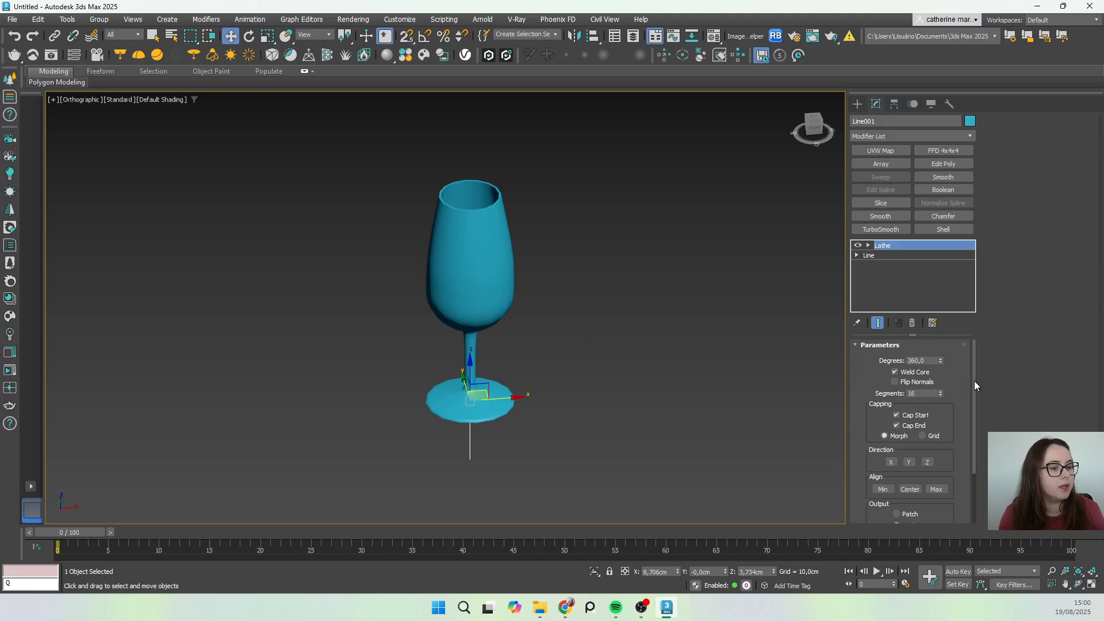
# Step: Try the X and Z directions for the Lathe revolution and set the direction back to Y
pyautogui.moveTo(974, 381); pyautogui.dragTo(978, 427)
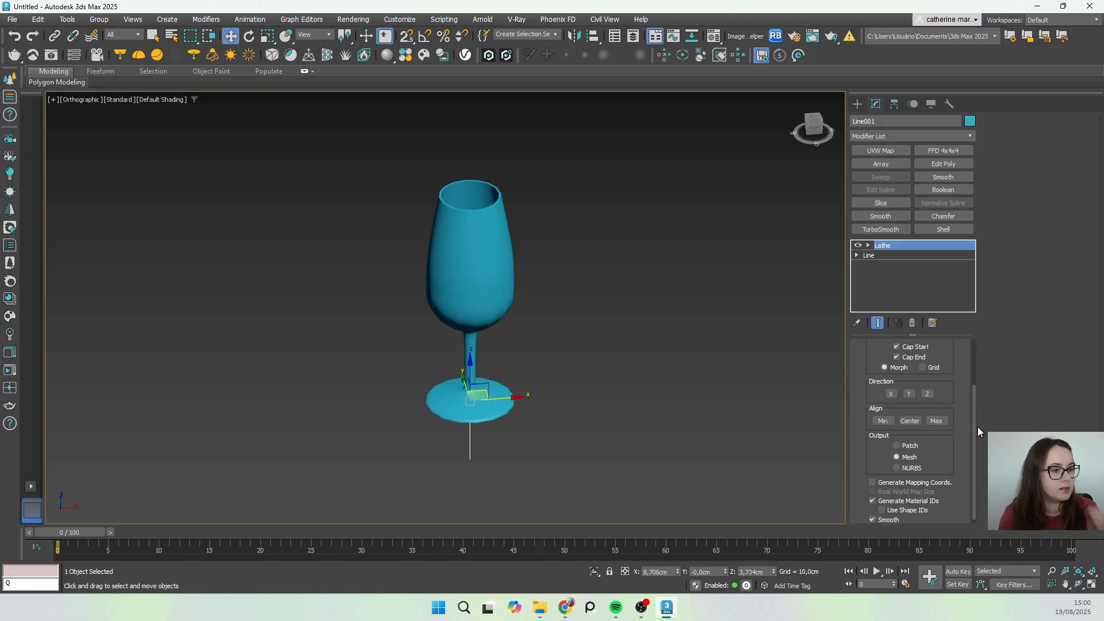
pyautogui.click(928, 397)
pyautogui.click(891, 397)
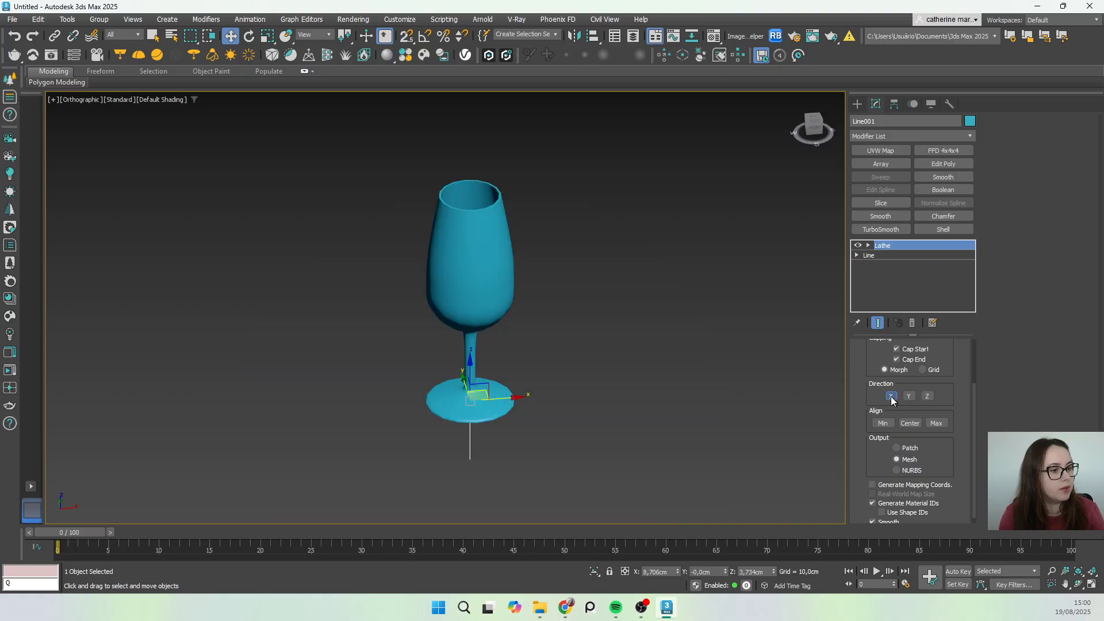
pyautogui.click(928, 396)
pyautogui.click(909, 396)
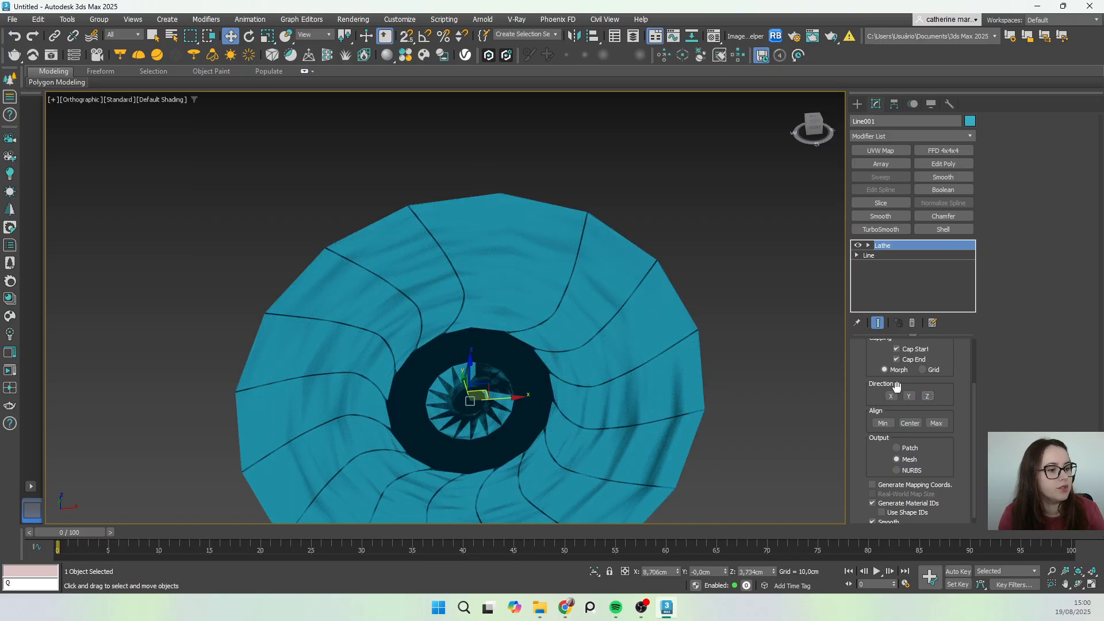
pyautogui.click(911, 396)
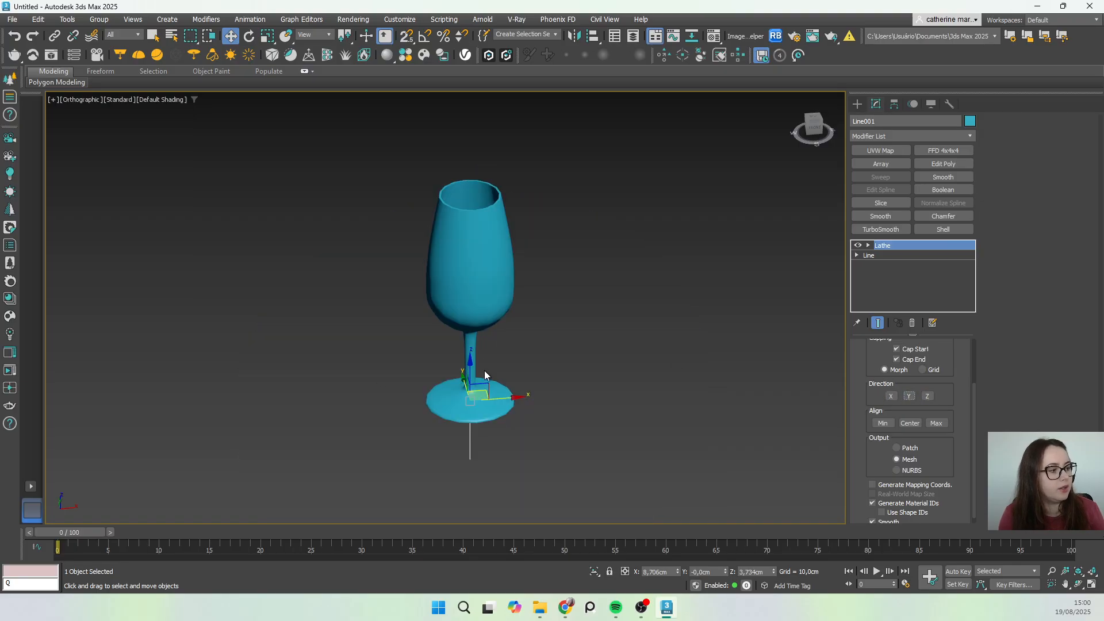
pyautogui.scroll(3, 484, 372)
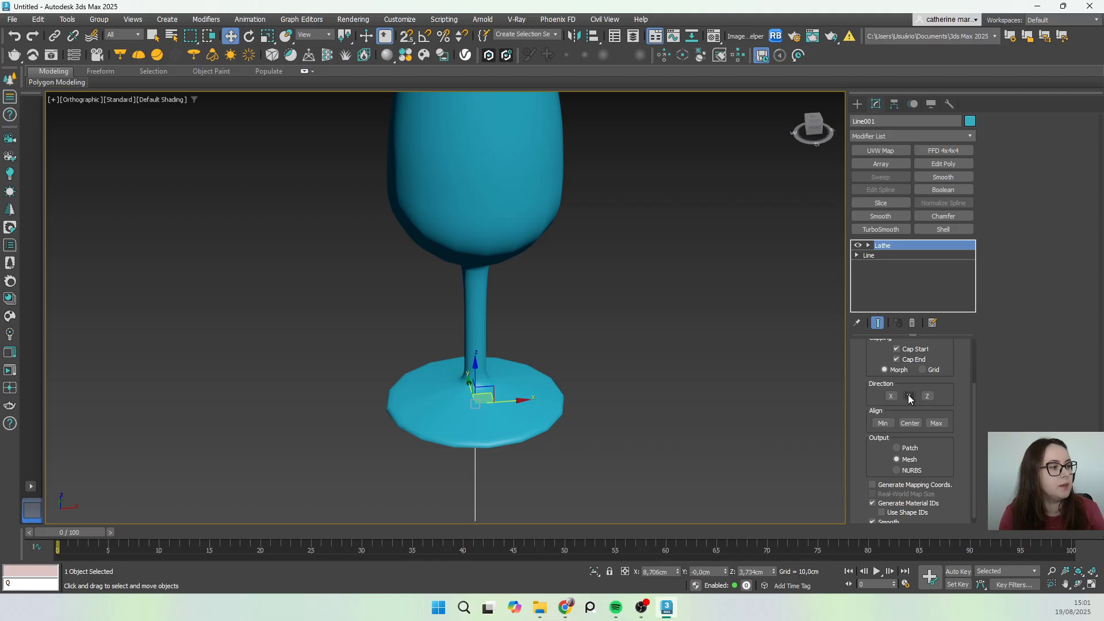
# Step: Try the Center and Max alignments for the Lathe axis and restore the revolution by choosing the Y direction again
pyautogui.scroll(-5, 575, 351)
pyautogui.moveTo(571, 325); pyautogui.dragTo(570, 326, button='middle')
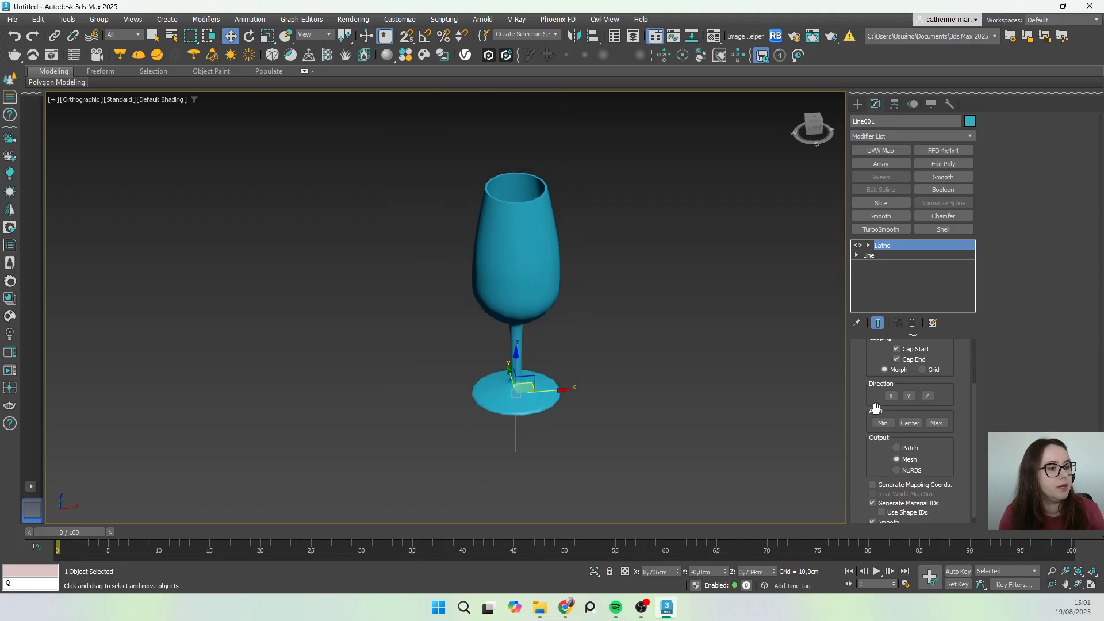
pyautogui.click(917, 424)
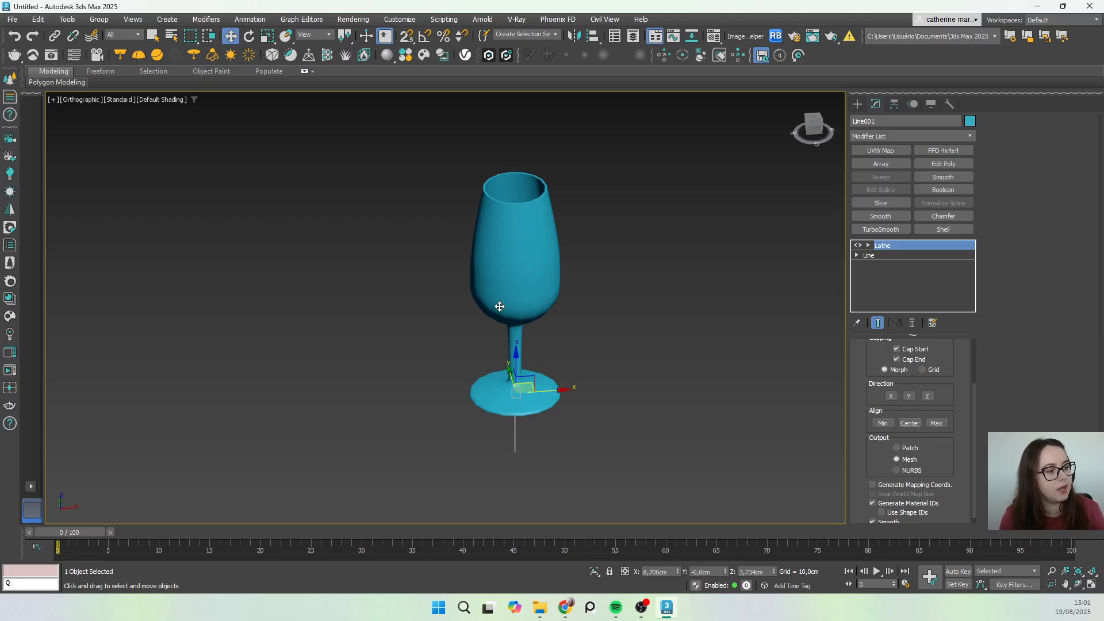
pyautogui.click(937, 424)
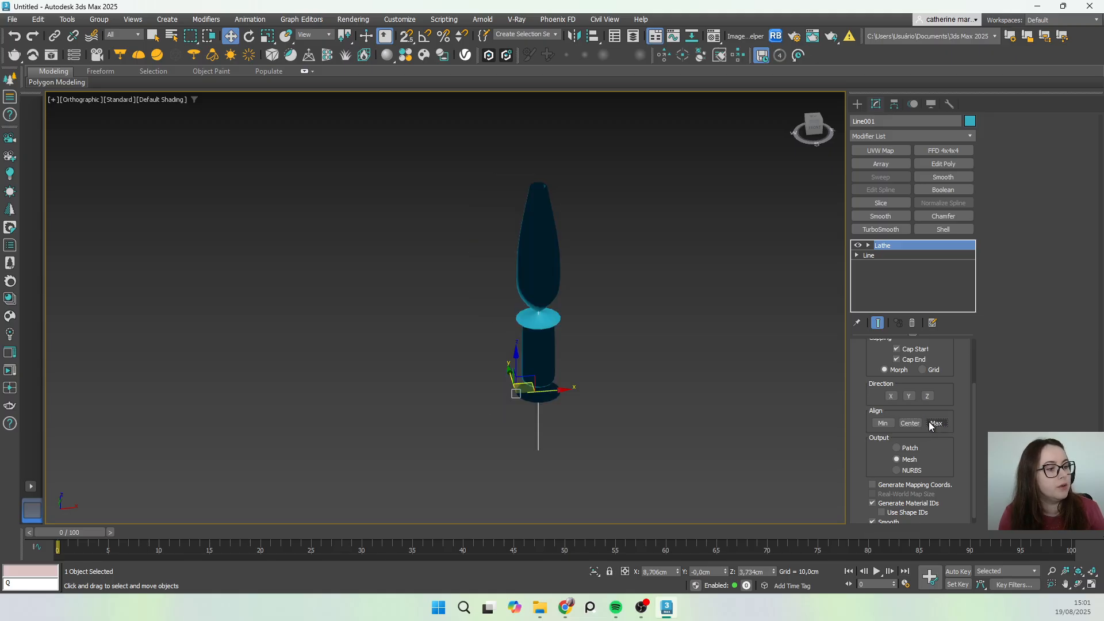
pyautogui.click(918, 424)
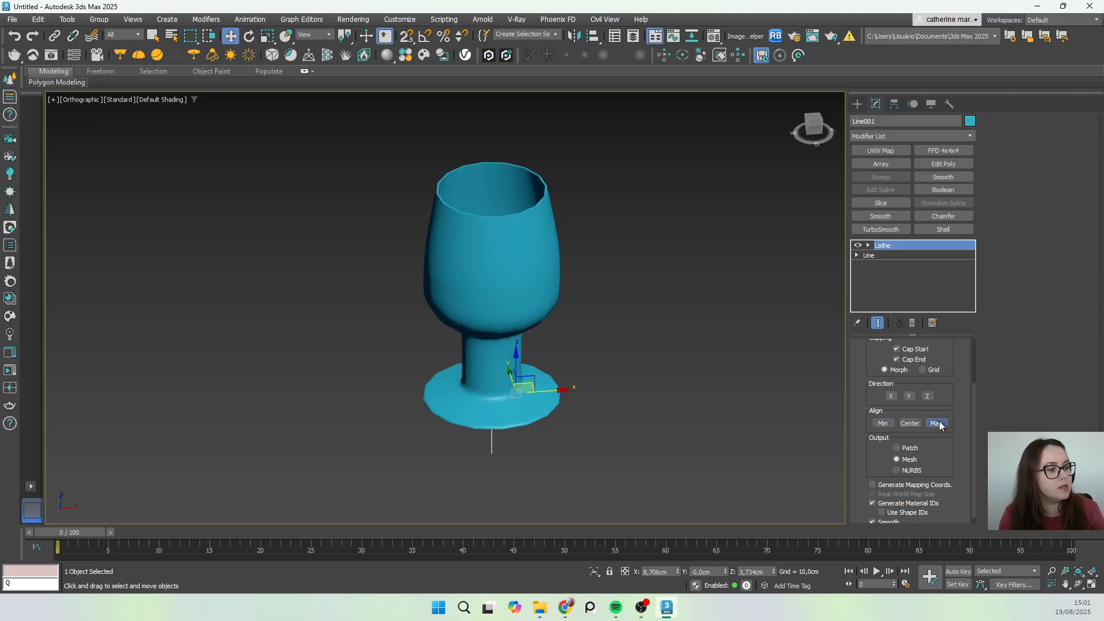
pyautogui.click(937, 424)
pyautogui.click(913, 424)
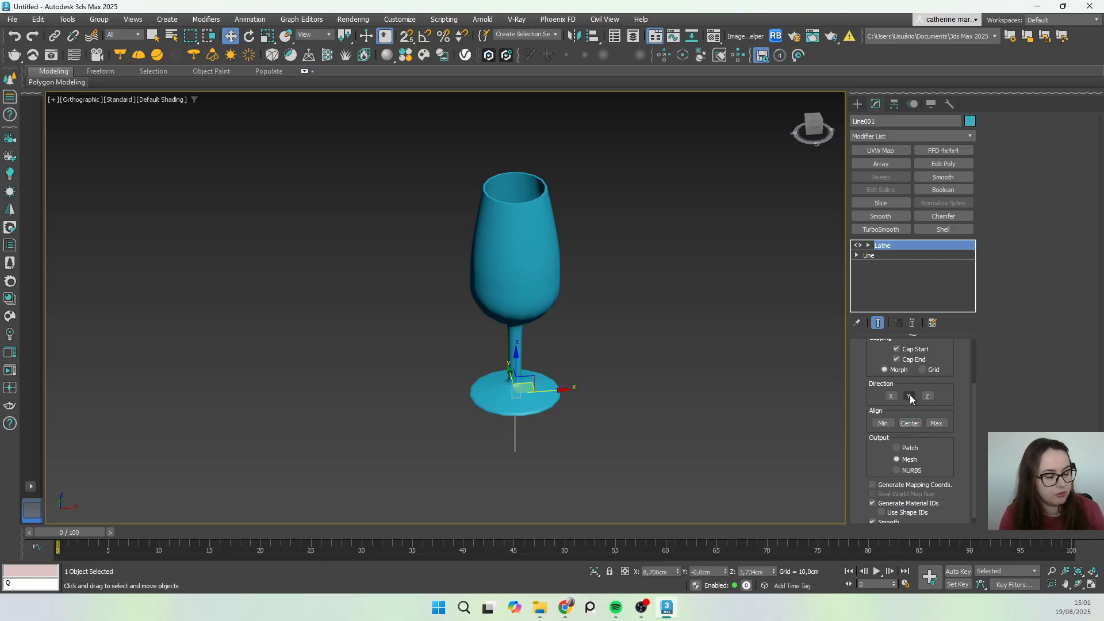
pyautogui.click(910, 397)
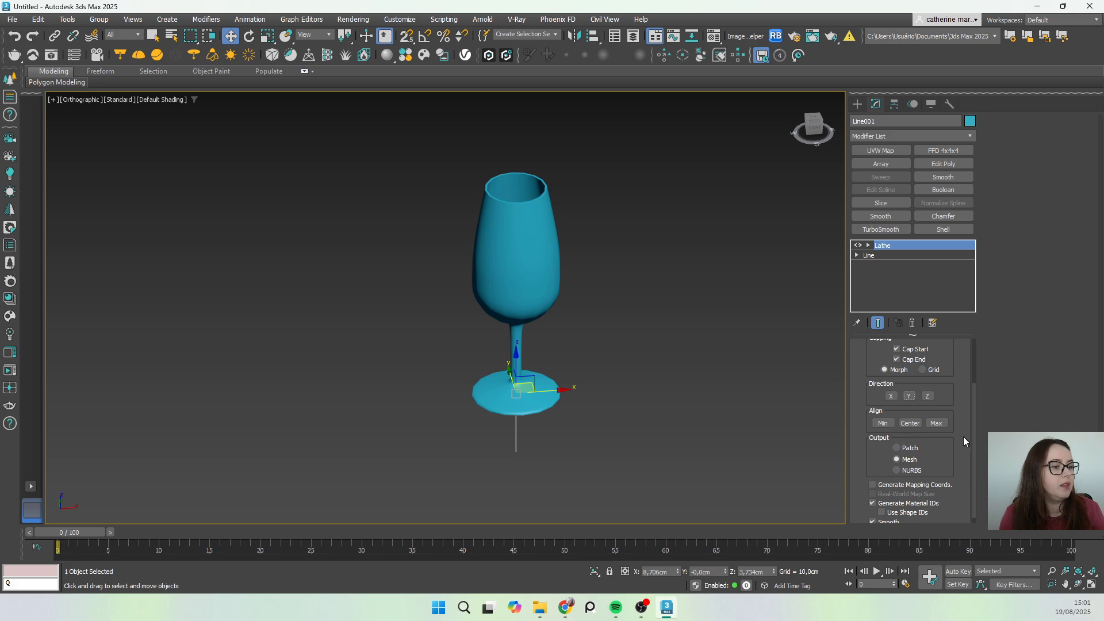
# Step: Duplicate the glass as one independent copy named Line002, offset about 11 cm along the X axis from the original
pyautogui.click(973, 401)
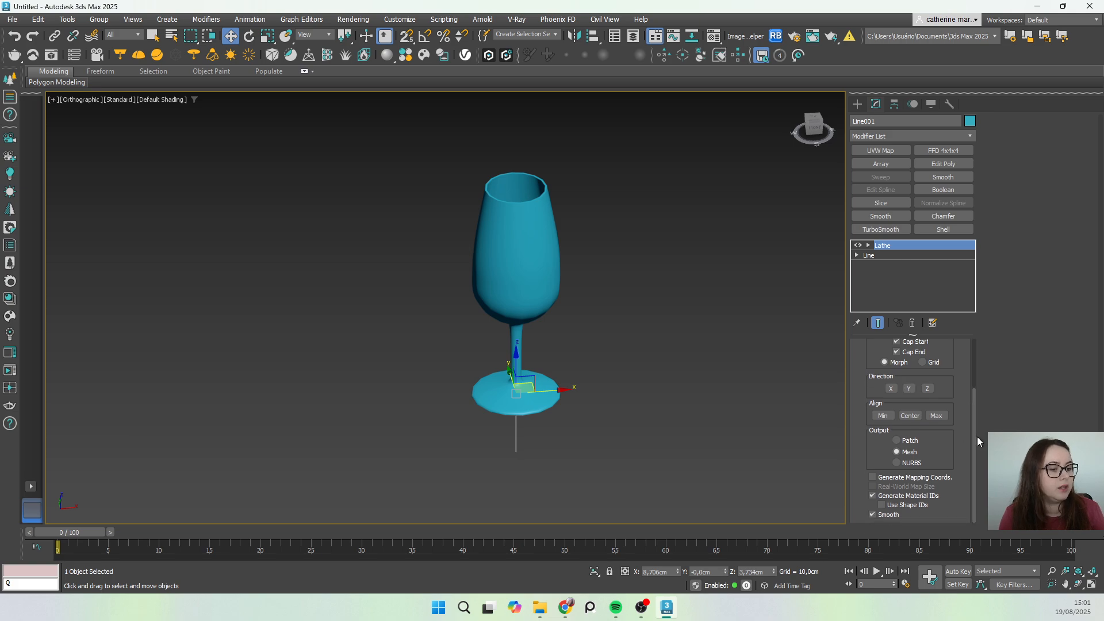
pyautogui.moveTo(976, 426); pyautogui.dragTo(969, 353)
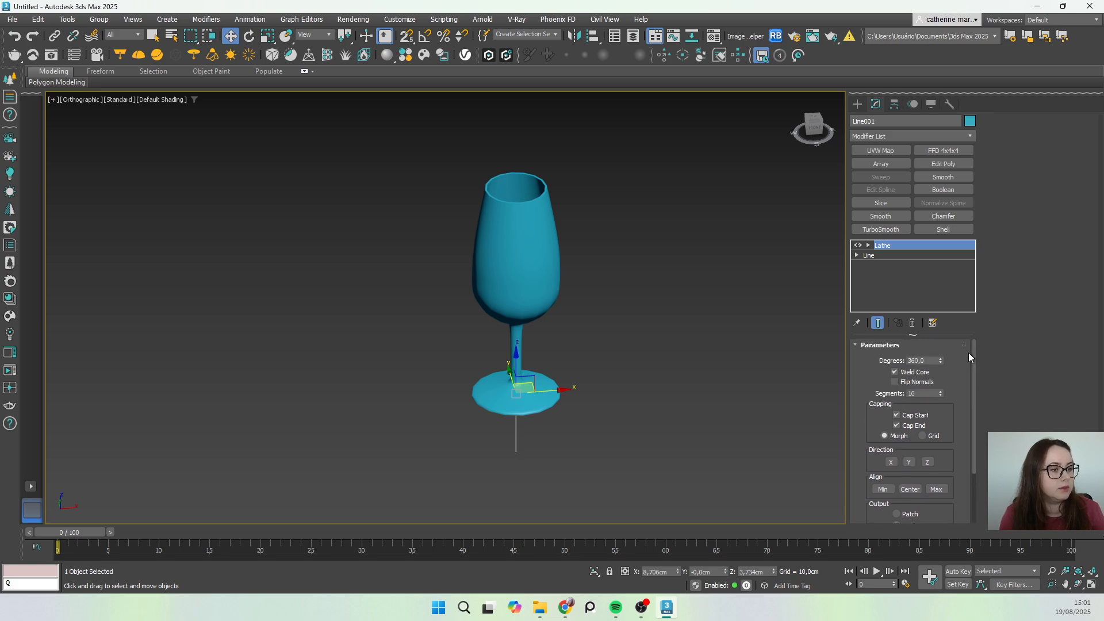
pyautogui.moveTo(552, 301)
pyautogui.mouseDown(button='middle')
pyautogui.moveTo(537, 306)
pyautogui.moveTo(535, 278)
pyautogui.moveTo(540, 303)
pyautogui.moveTo(640, 316)
pyautogui.moveTo(538, 303)
pyautogui.mouseUp(button='middle')
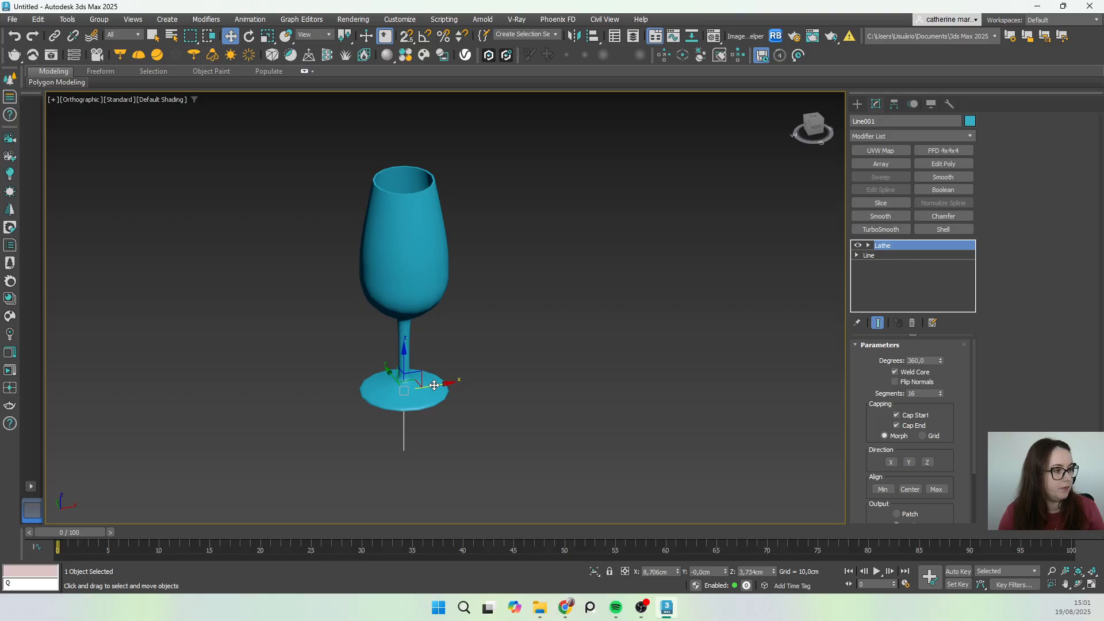
pyautogui.moveTo(434, 386)
pyautogui.keyDown('shift'); pyautogui.mouseDown()
pyautogui.moveTo(603, 362)
pyautogui.moveTo(552, 369)
pyautogui.mouseUp(); pyautogui.keyUp('shift')
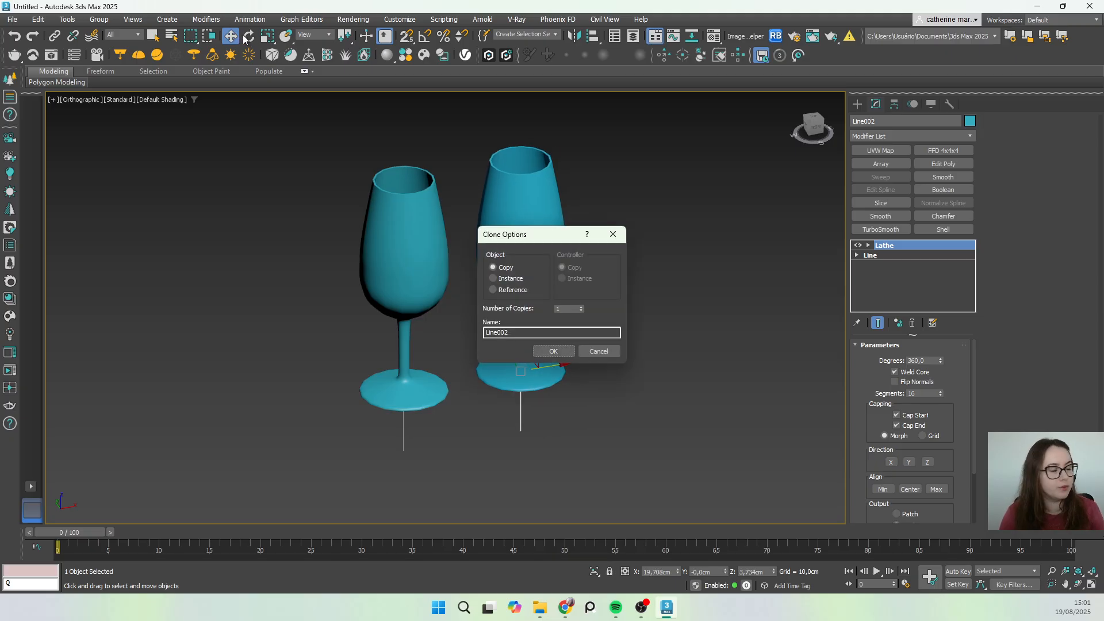
pyautogui.moveTo(518, 237)
pyautogui.mouseDown()
pyautogui.moveTo(530, 207)
pyautogui.moveTo(520, 208)
pyautogui.mouseUp()
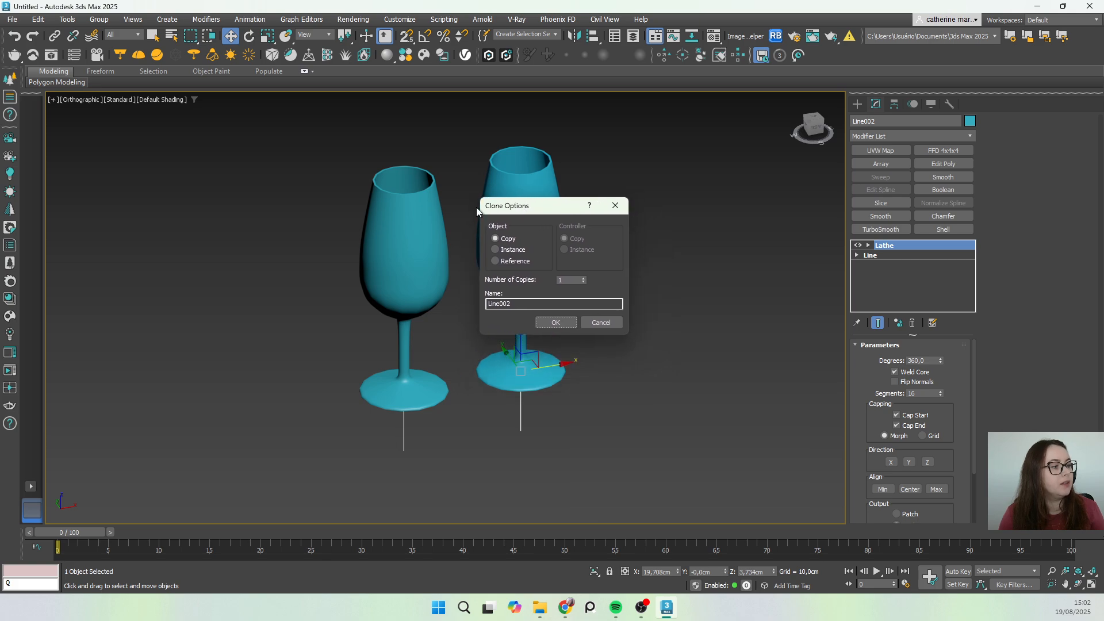
pyautogui.click(556, 323)
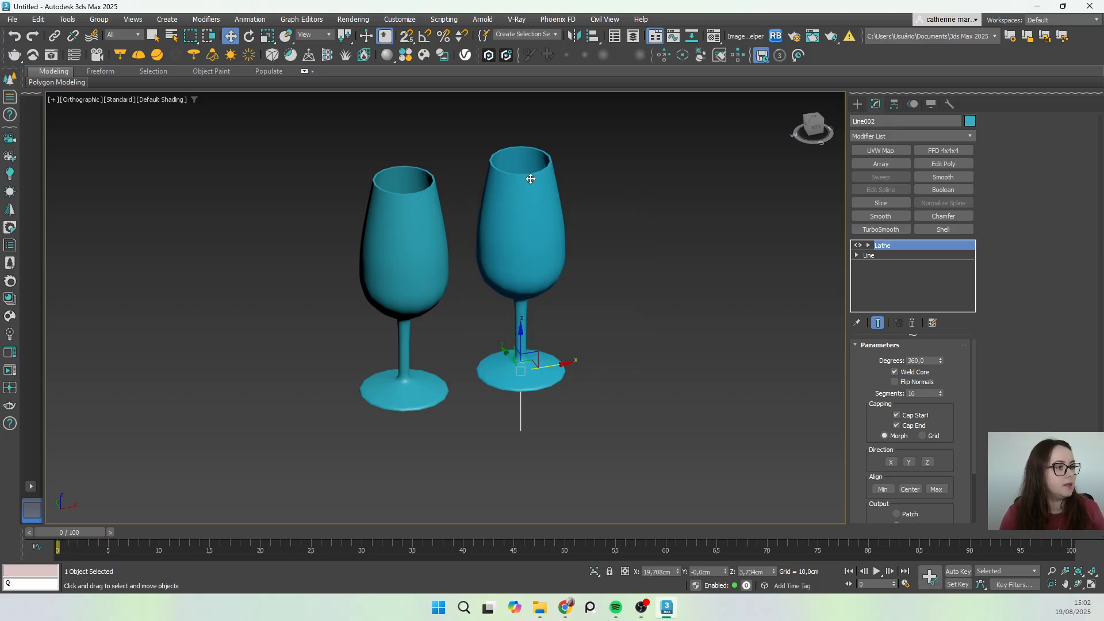
# Step: View both glasses from the front and in orbit, and switch the viewport to Perspective
pyautogui.keyDown('alt'); pyautogui.moveTo(554, 295); pyautogui.dragTo(554, 329, button='middle'); pyautogui.keyUp('alt')
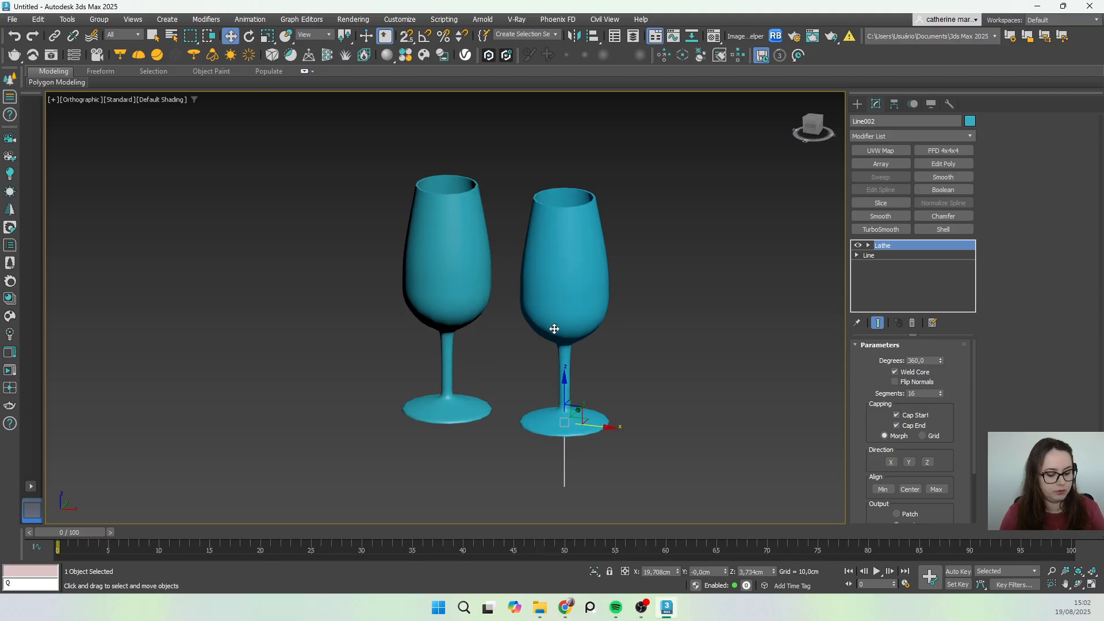
pyautogui.press('f')
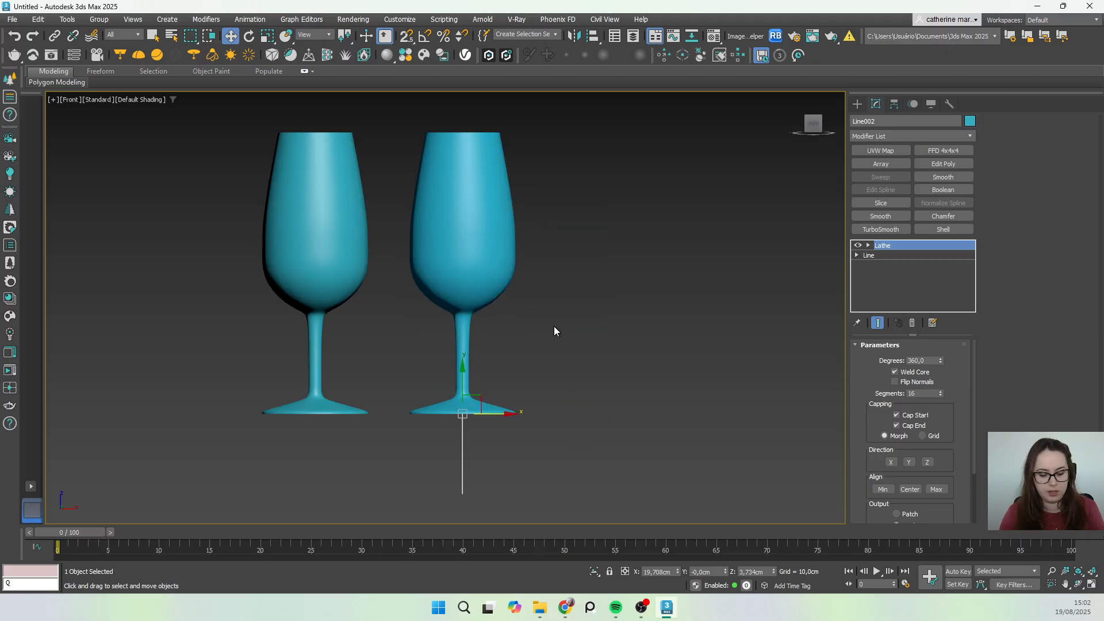
pyautogui.press('p')
pyautogui.press('f')
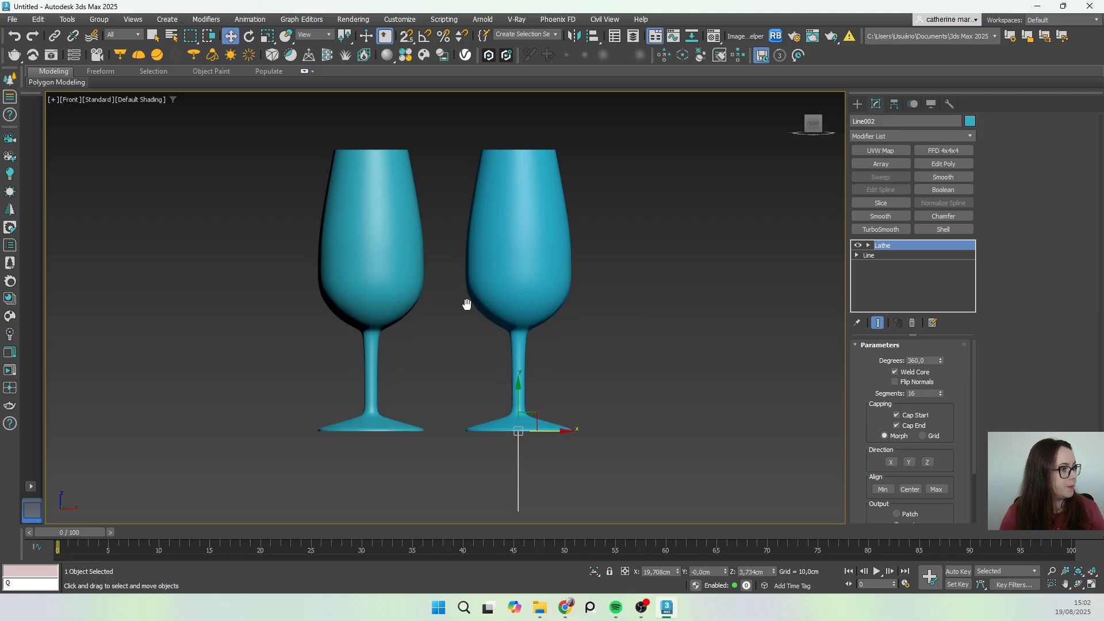
pyautogui.keyDown('alt'); pyautogui.moveTo(463, 350); pyautogui.dragTo(442, 381, button='middle'); pyautogui.keyUp('alt')
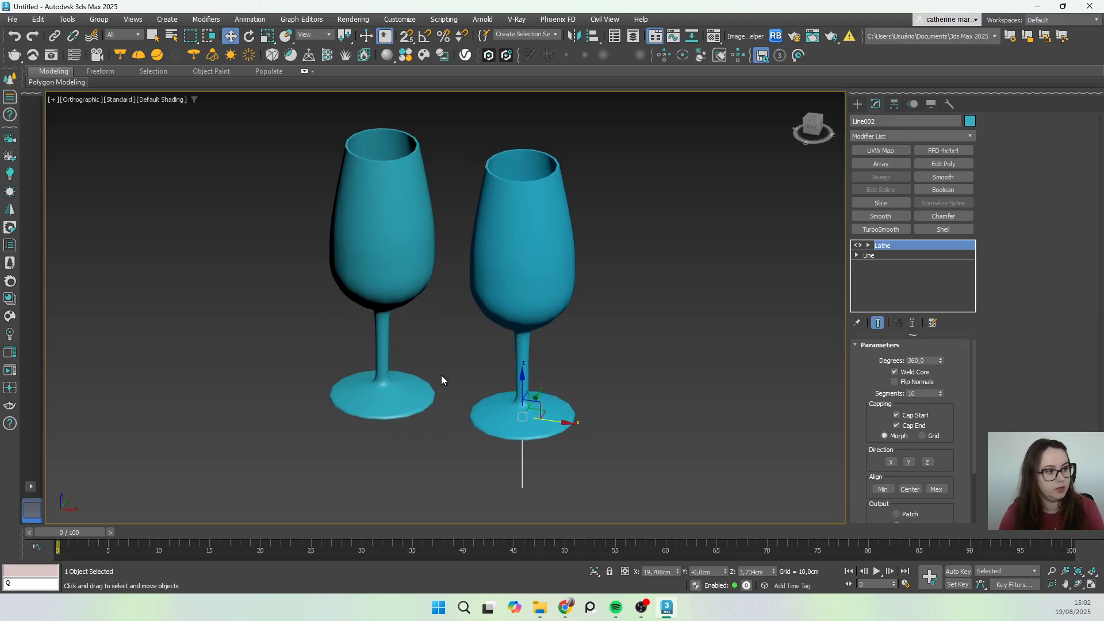
pyautogui.press('p')
pyautogui.press('z')
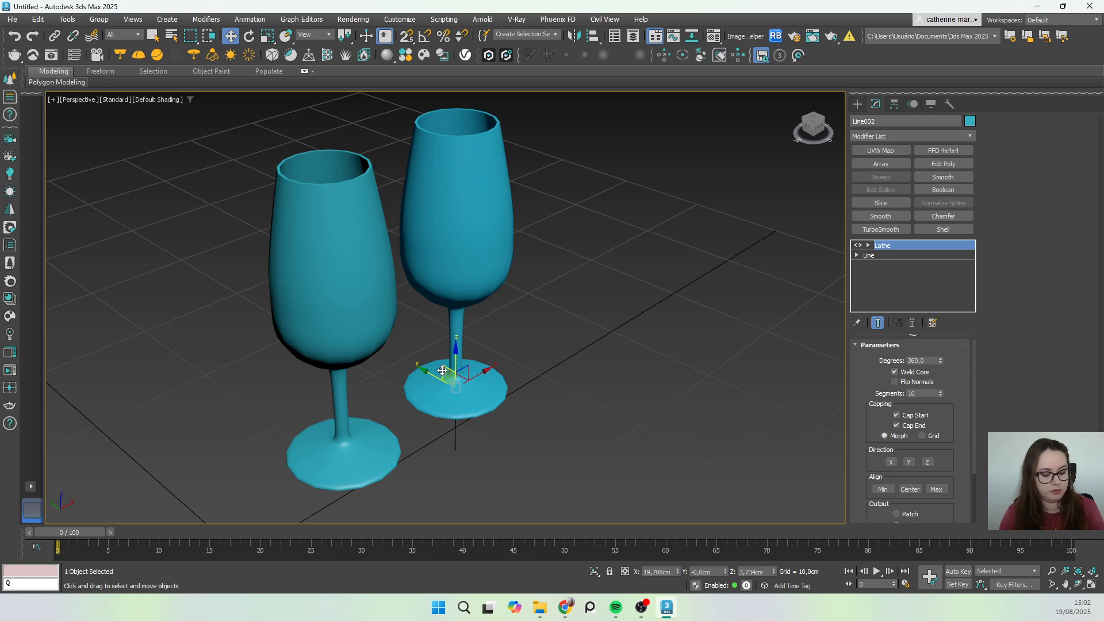
pyautogui.moveTo(486, 377); pyautogui.dragTo(460, 329, button='middle')
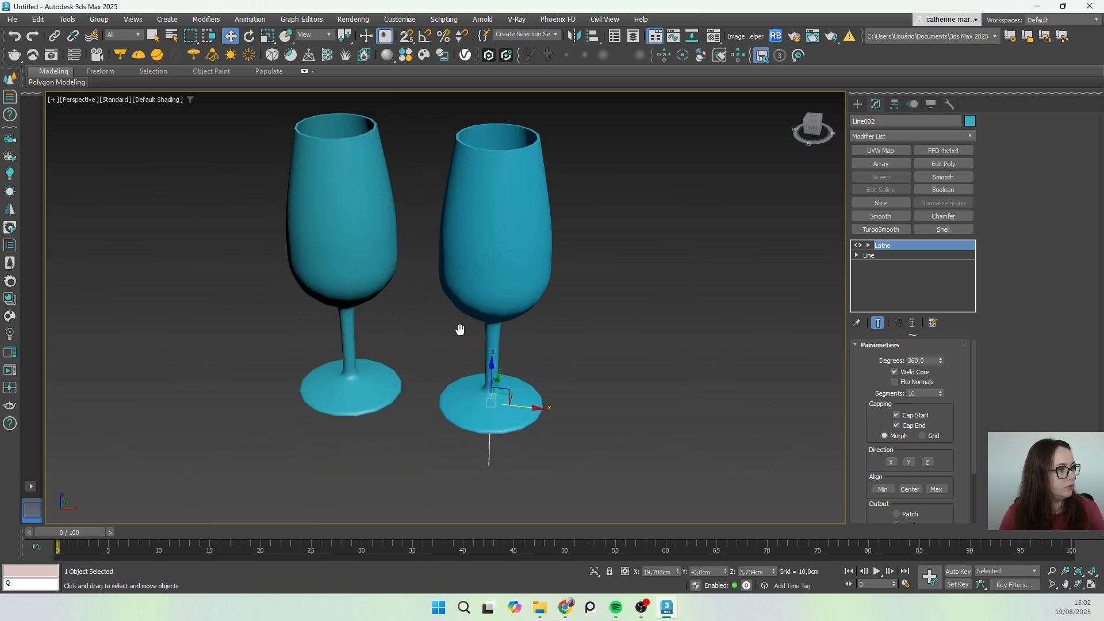
# Step: Apply a TurboSmooth modifier to the copied glass, above its Lathe modifier
pyautogui.click(889, 139)
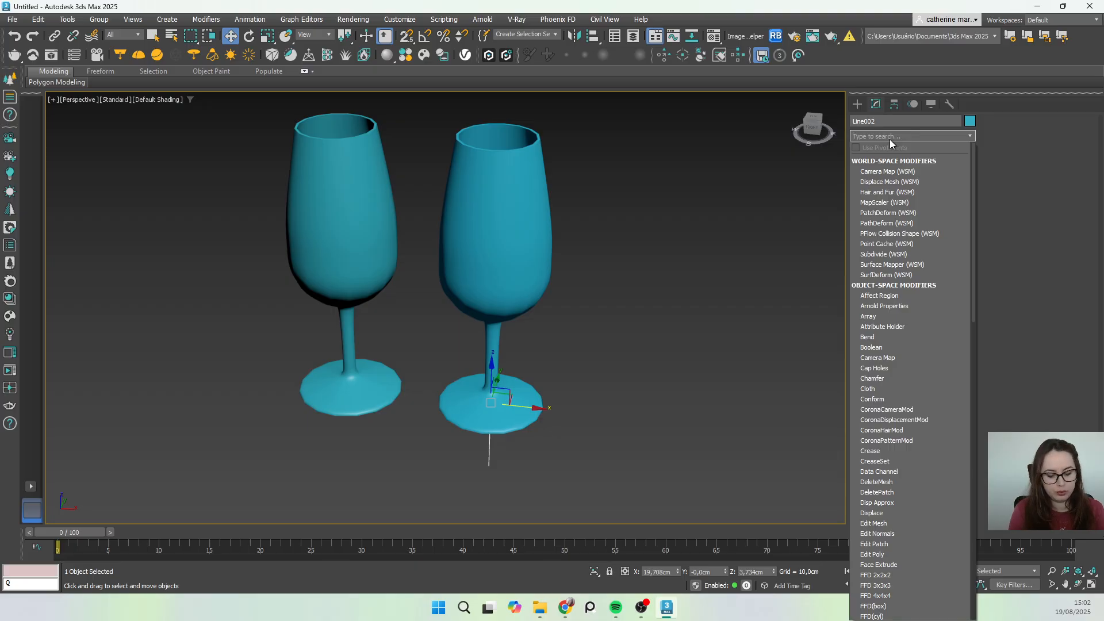
pyautogui.write('TUR')
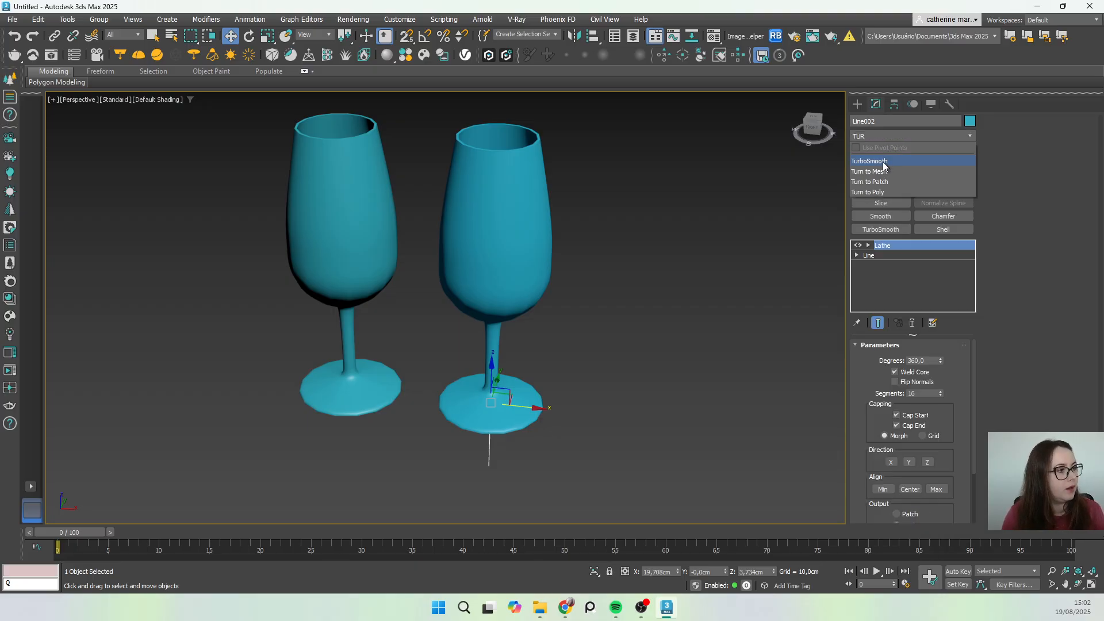
pyautogui.click(882, 161)
# Step: Compare the rims and bases of the smoothed copy and the original glass up close
pyautogui.moveTo(448, 170); pyautogui.dragTo(471, 175, button='middle')
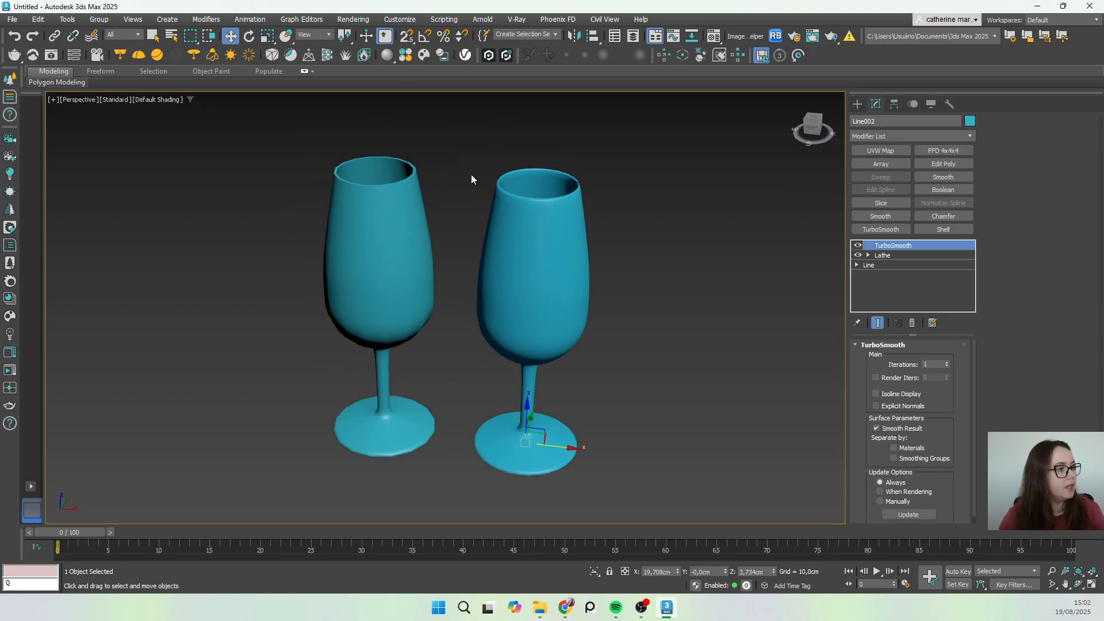
pyautogui.scroll(5, 471, 181)
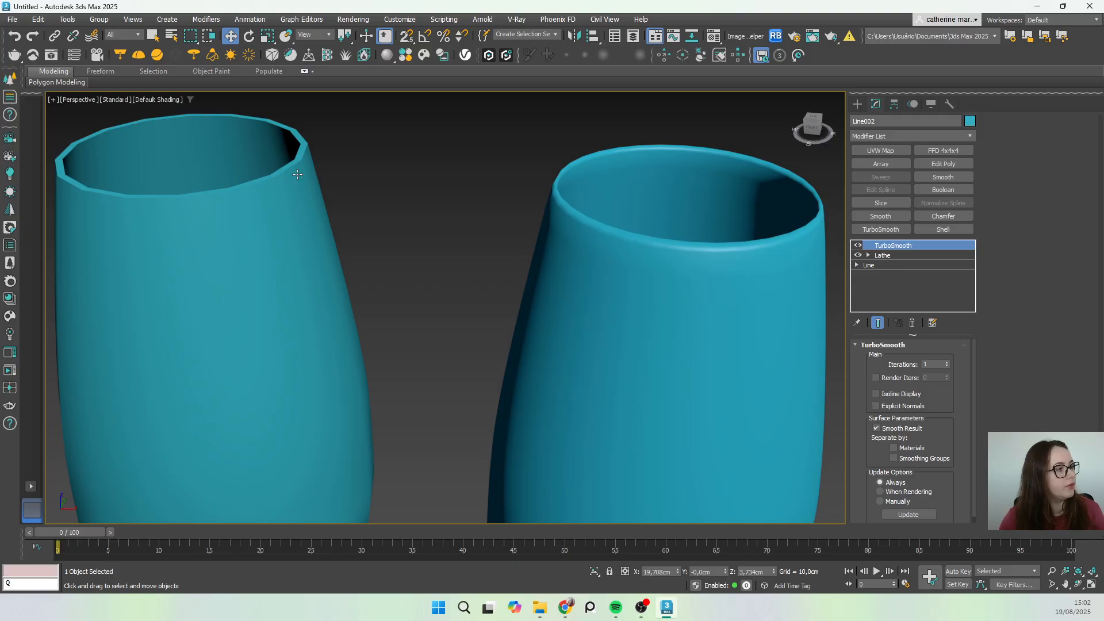
pyautogui.scroll(-5, 298, 175)
pyautogui.moveTo(429, 446); pyautogui.dragTo(515, 325, button='middle')
pyautogui.scroll(2, 532, 377)
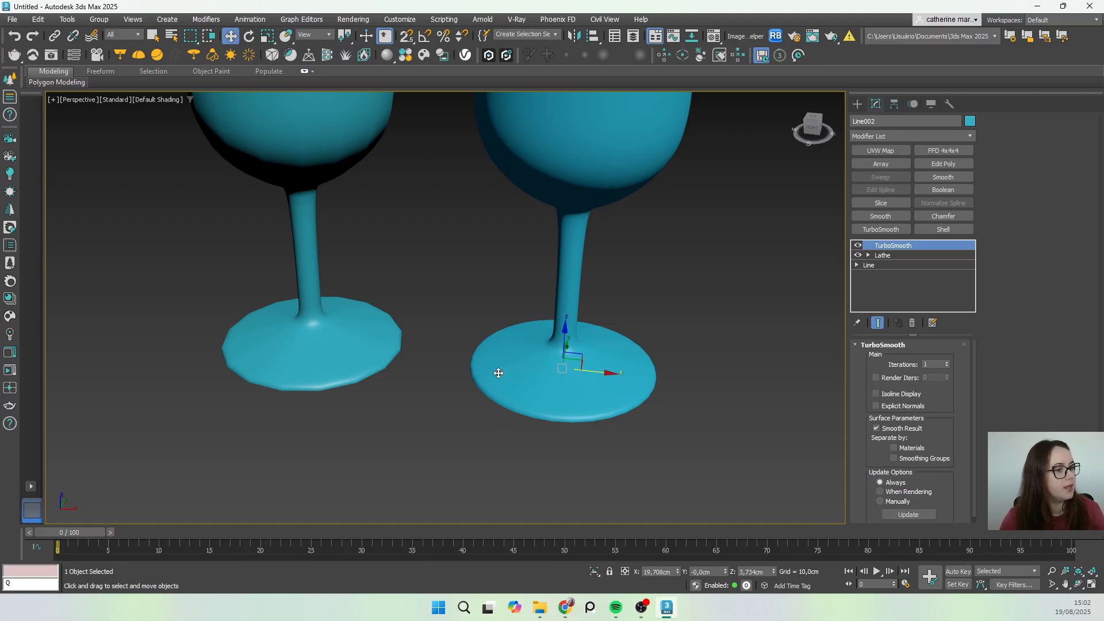
pyautogui.scroll(-2, 552, 382)
pyautogui.moveTo(567, 239); pyautogui.dragTo(567, 271, button='middle')
pyautogui.scroll(-2, 567, 270)
pyautogui.scroll(3, 505, 357)
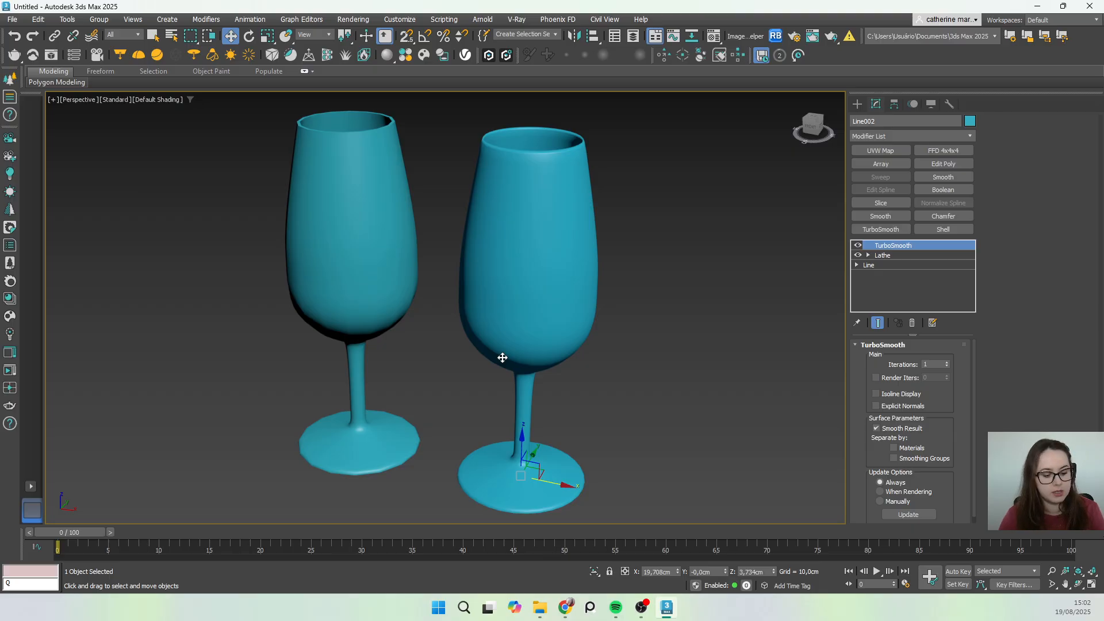
# Step: Inspect the glasses in wireframe while trying 2 TurboSmooth iterations on the copy, and set Iterations back to 1
pyautogui.press('F3')
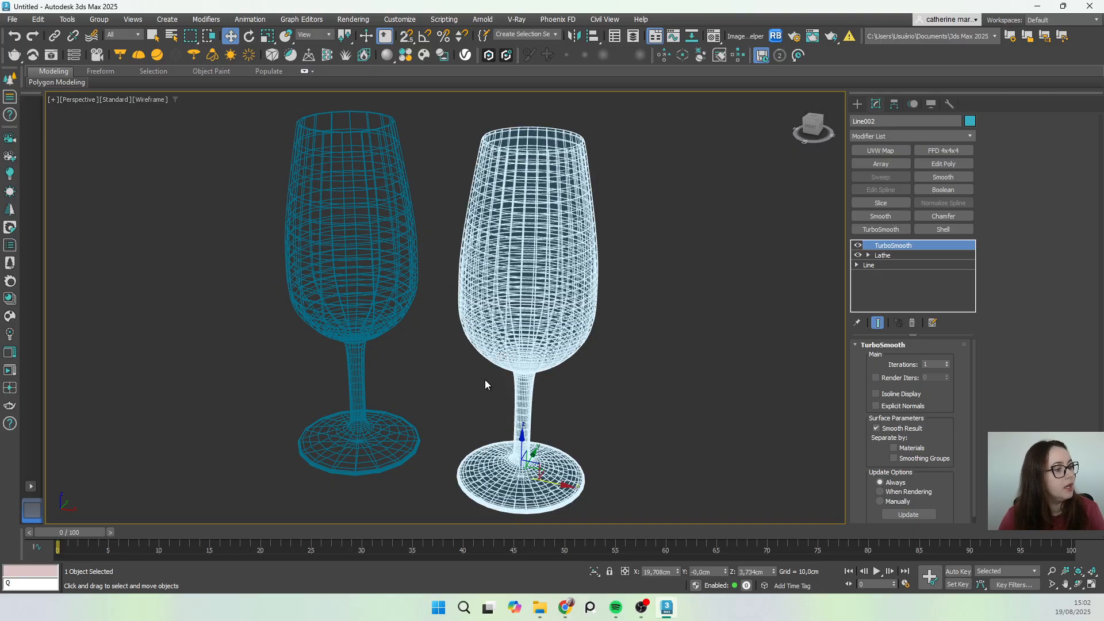
pyautogui.keyDown('alt'); pyautogui.moveTo(521, 395); pyautogui.dragTo(498, 477, button='middle'); pyautogui.keyUp('alt')
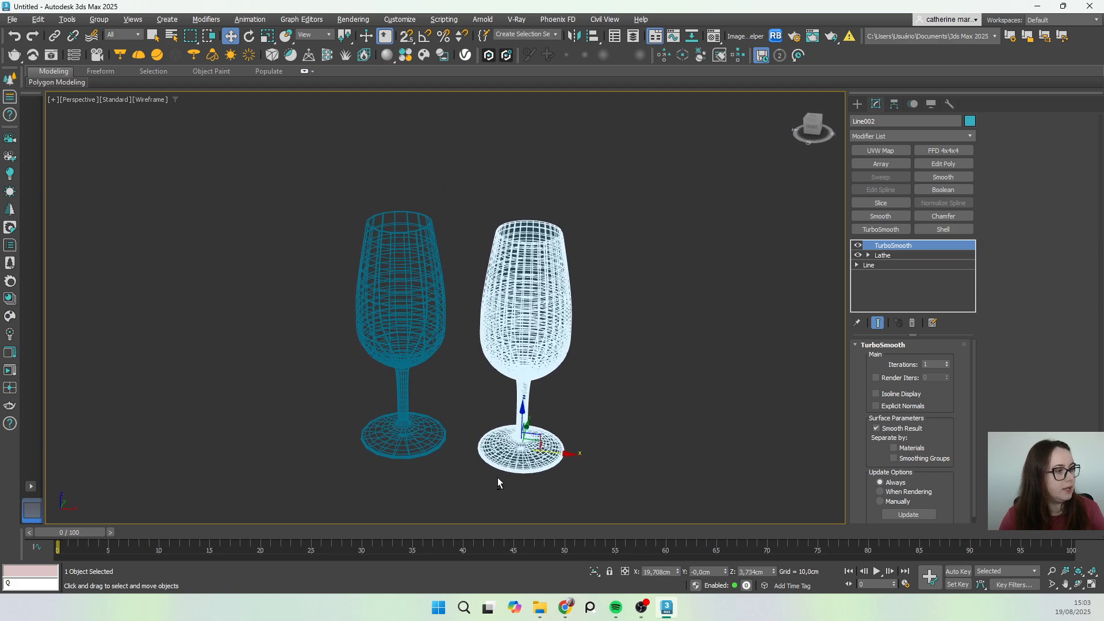
pyautogui.click(947, 363)
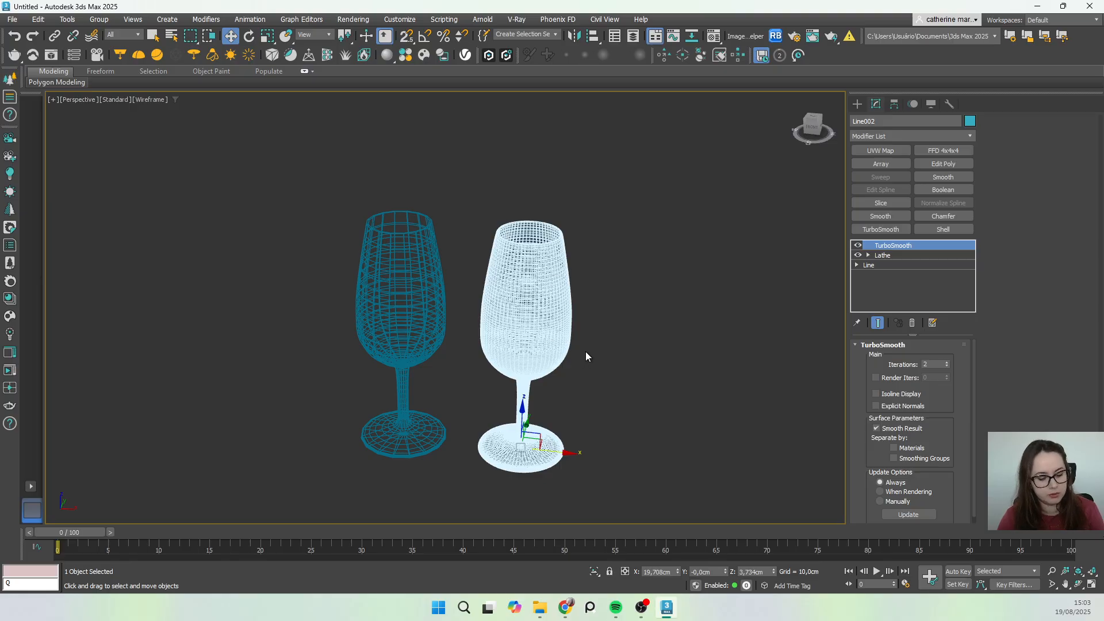
pyautogui.scroll(4, 497, 361)
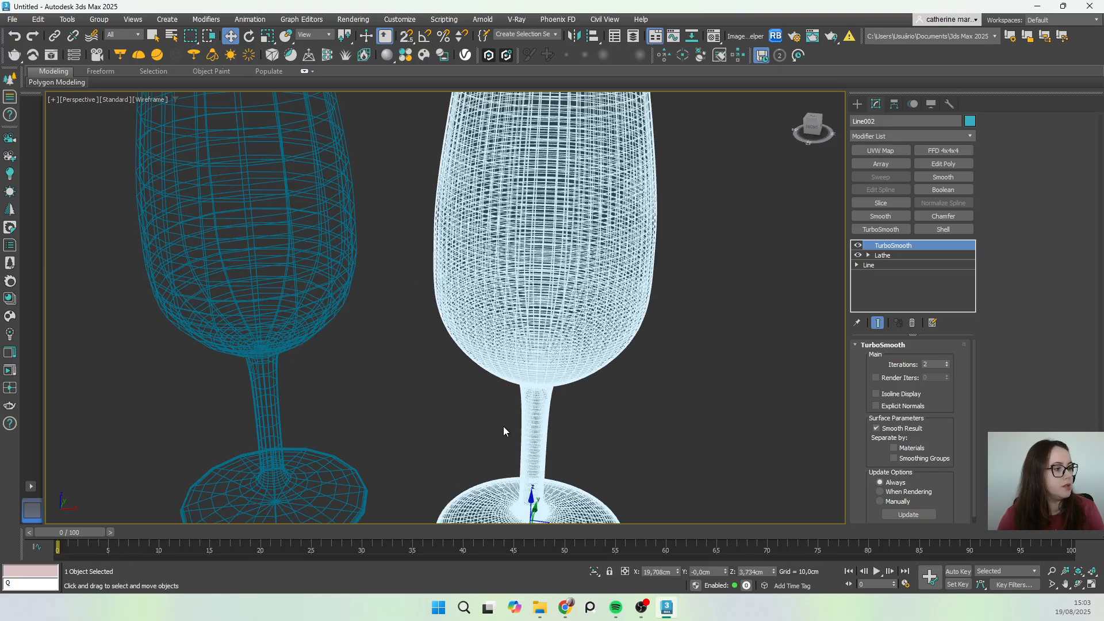
pyautogui.moveTo(497, 361); pyautogui.dragTo(503, 343, button='middle')
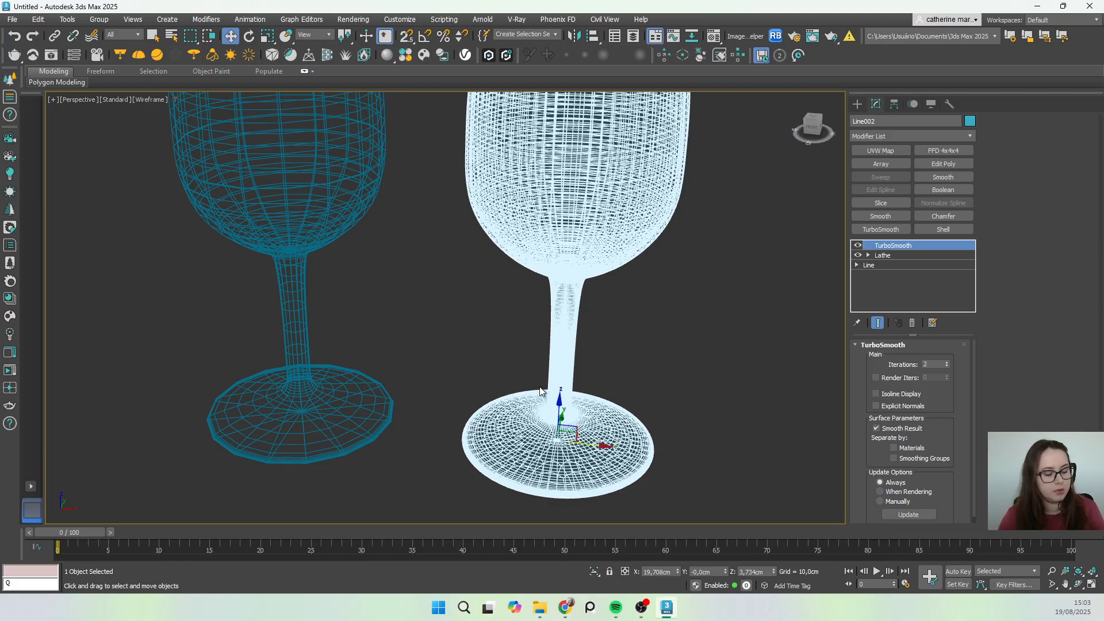
pyautogui.click(948, 368)
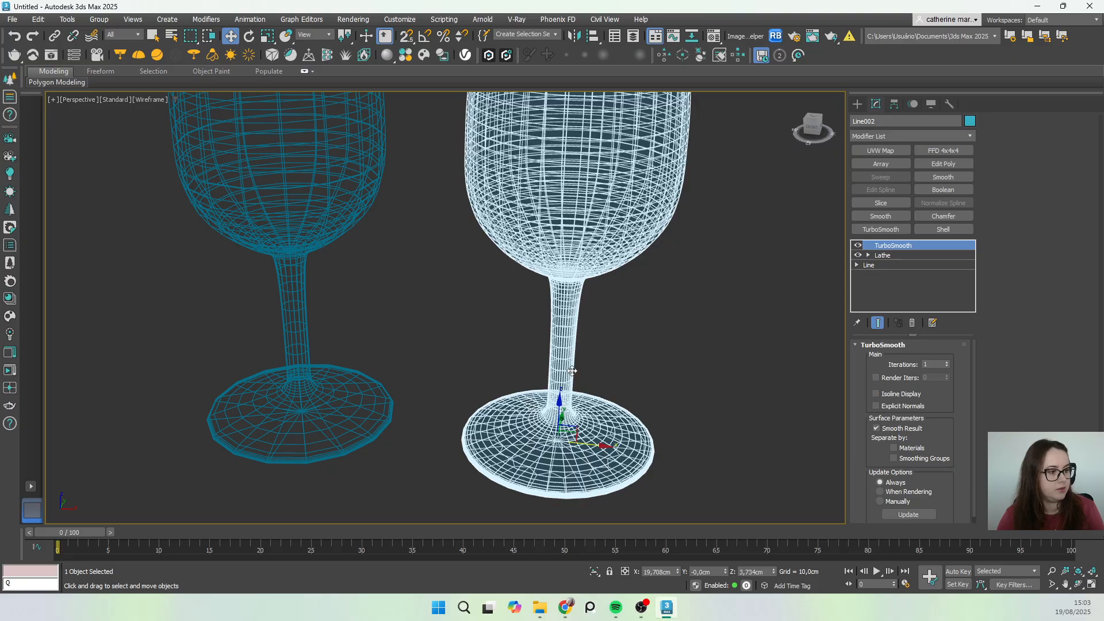
pyautogui.moveTo(569, 368); pyautogui.dragTo(580, 381, button='middle')
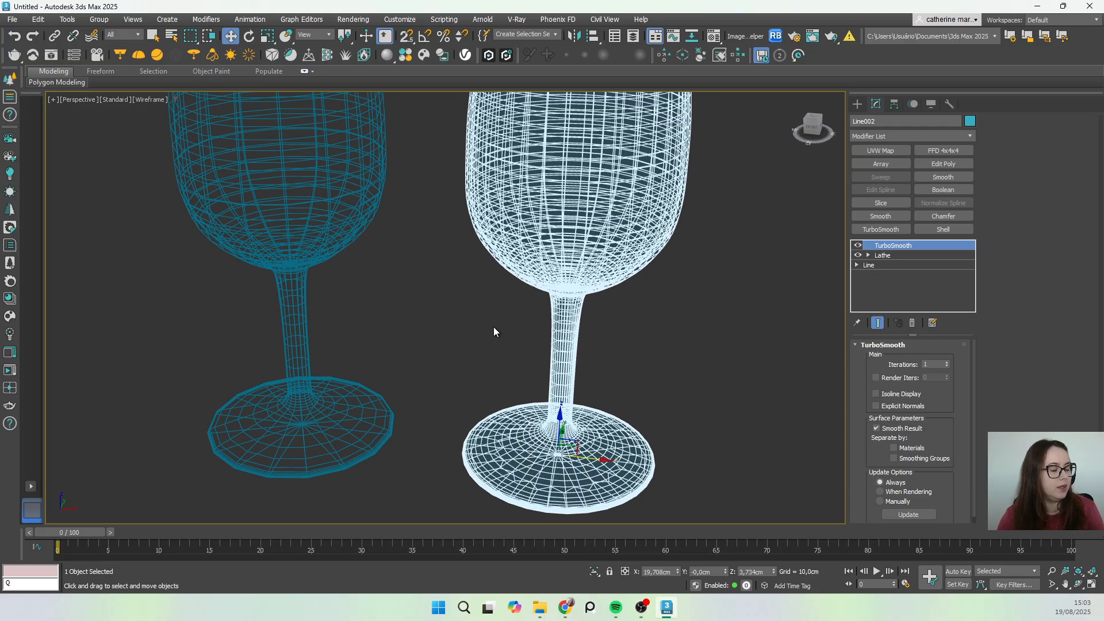
# Step: Compare both glasses in wireframe and shaded display, and leave the viewport shaded with edged faces shown
pyautogui.scroll(-5, 492, 326)
pyautogui.moveTo(462, 249); pyautogui.dragTo(463, 272, button='middle')
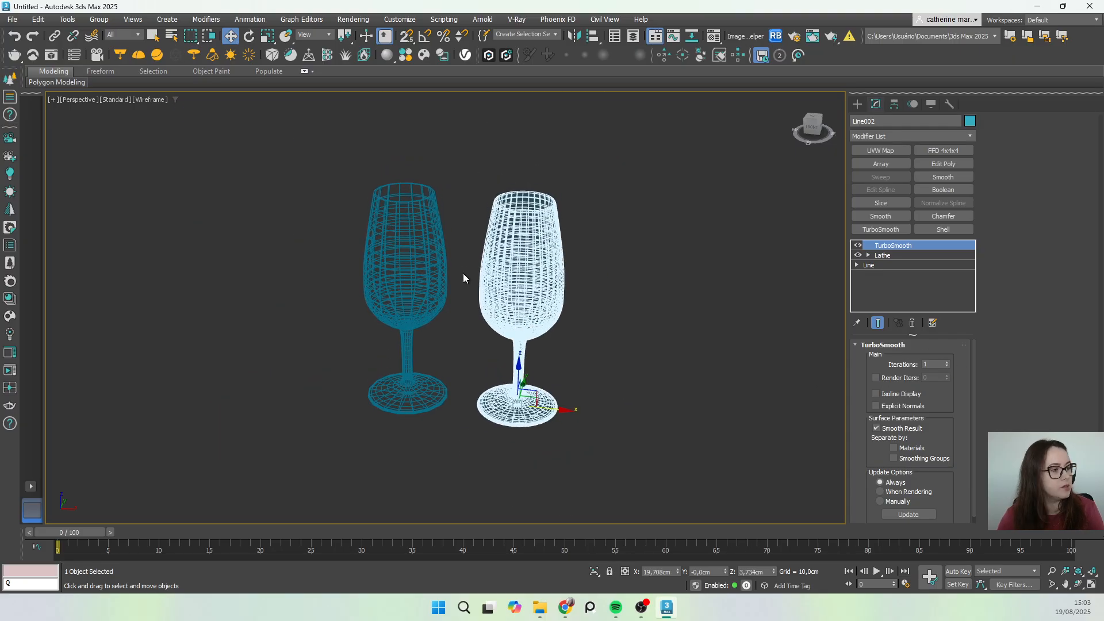
pyautogui.press('F3')
pyautogui.press('F3')
pyautogui.press('F3')
pyautogui.press('F3')
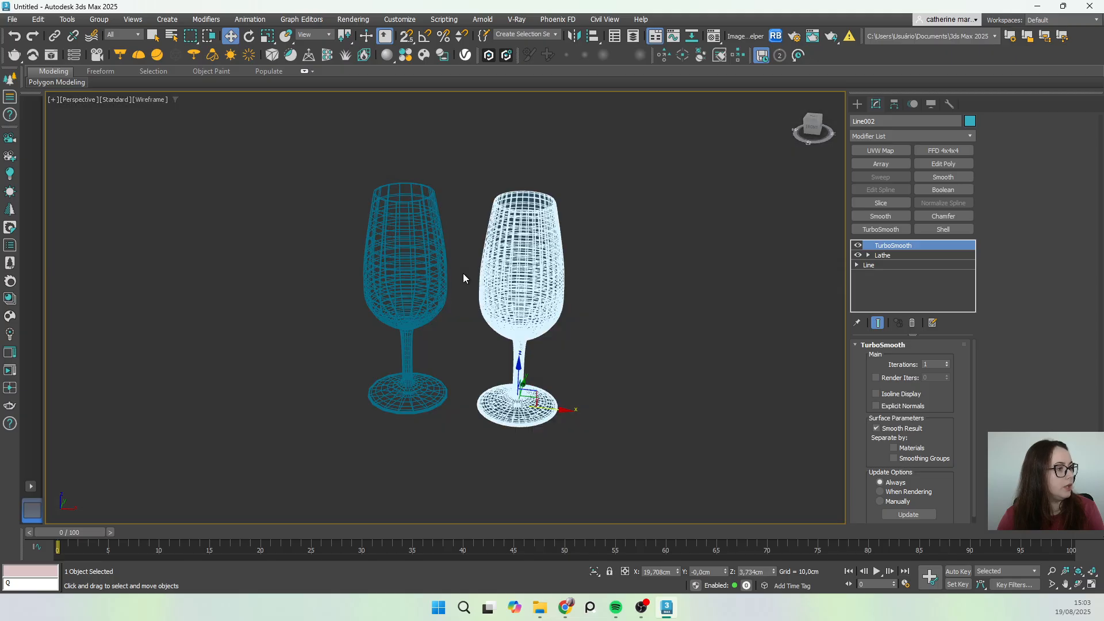
pyautogui.press('F3')
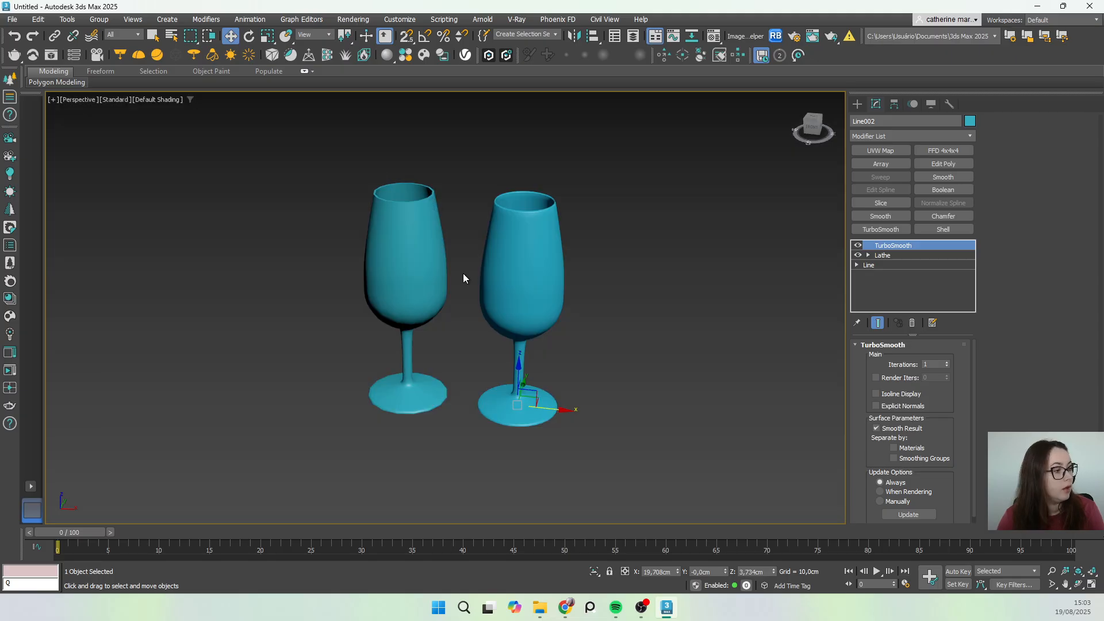
pyautogui.press('F4')
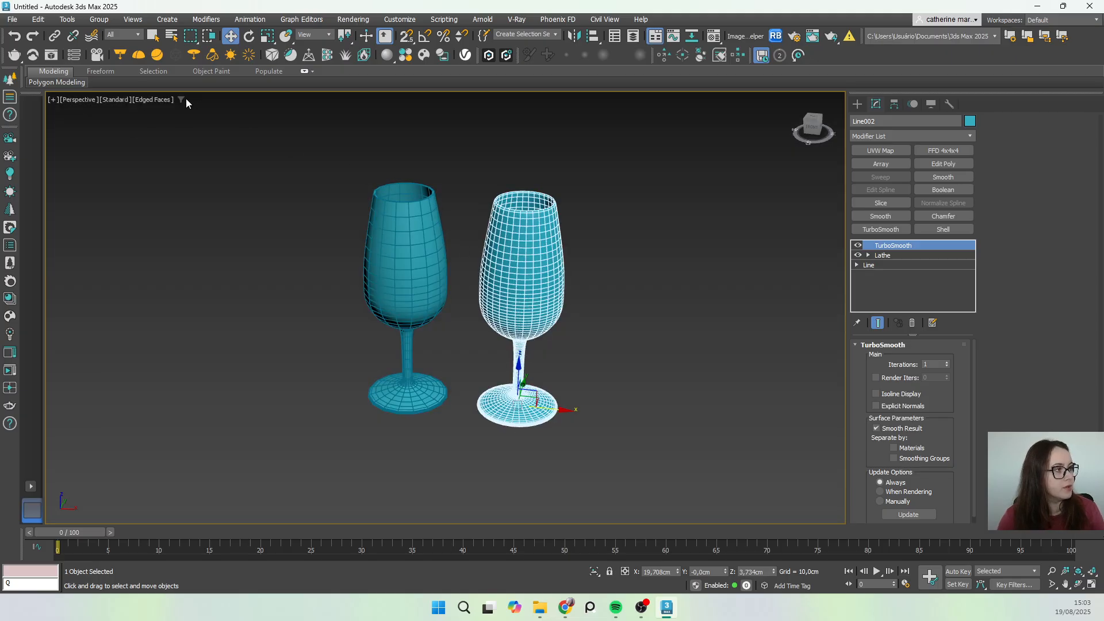
pyautogui.keyDown('alt'); pyautogui.moveTo(434, 270); pyautogui.dragTo(438, 259, button='middle'); pyautogui.keyUp('alt')
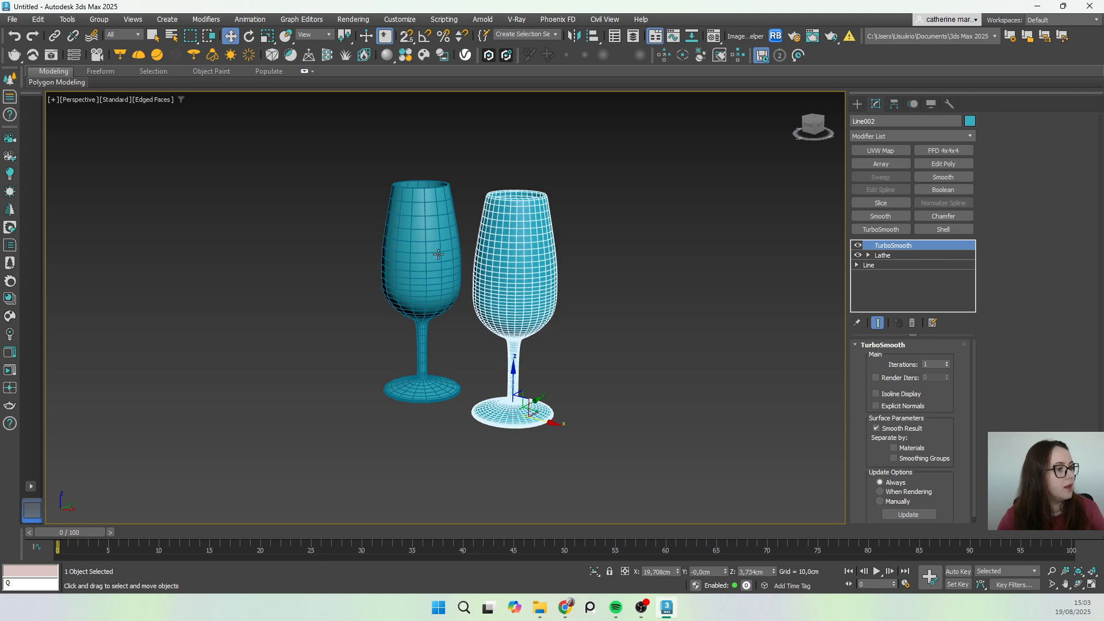
pyautogui.scroll(3, 437, 260)
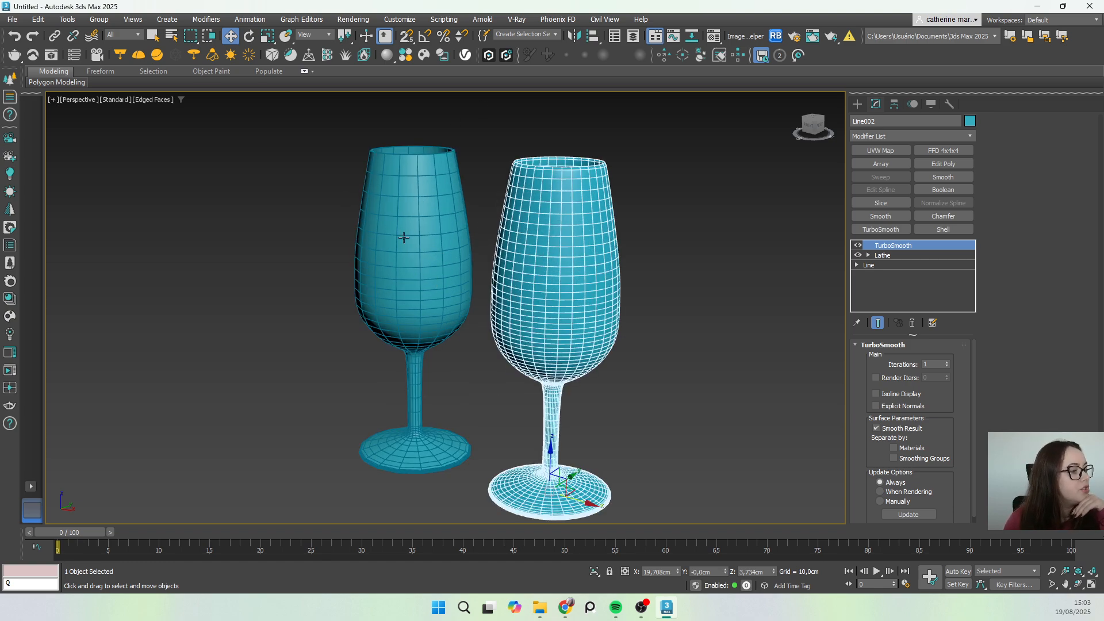
pyautogui.moveTo(530, 348); pyautogui.dragTo(526, 348, button='middle')
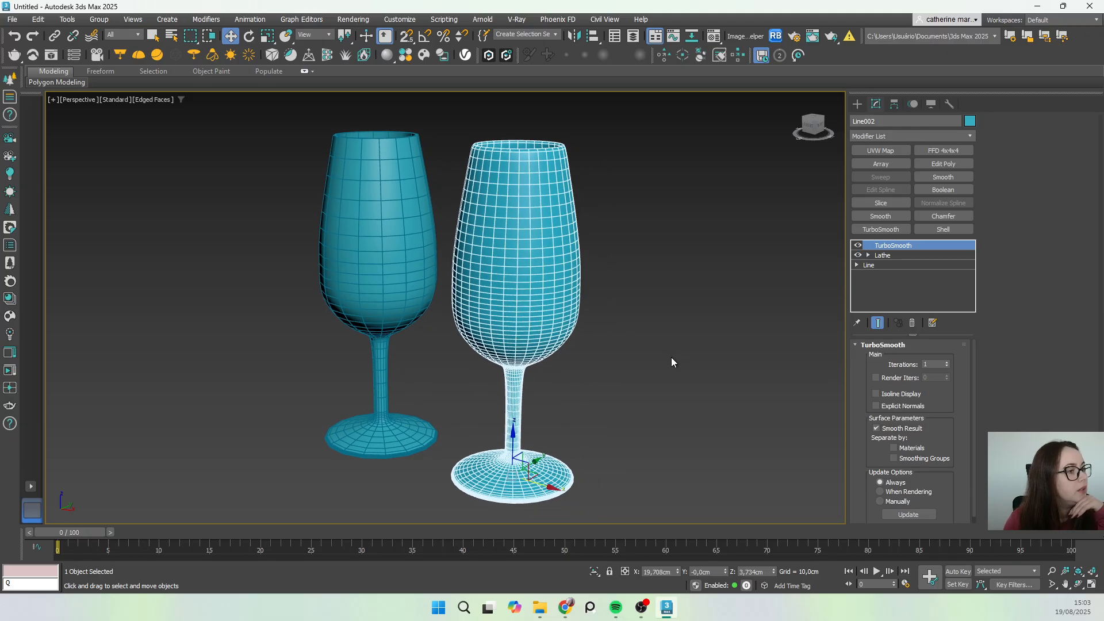
pyautogui.moveTo(671, 357); pyautogui.dragTo(669, 348, button='middle')
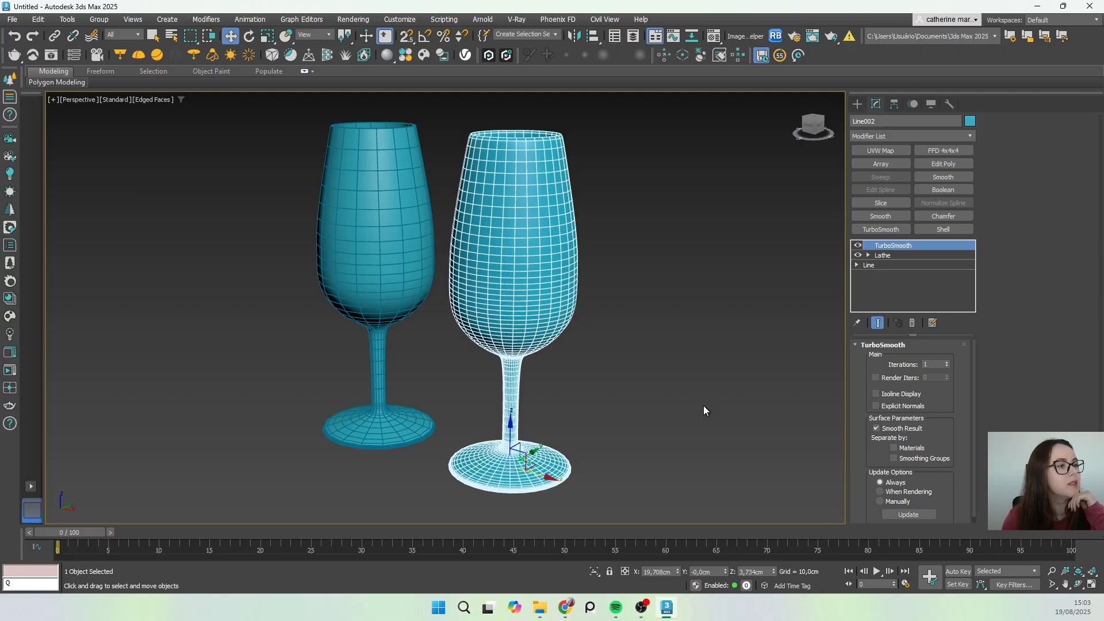
# Step: Start saving the scene as a new file and browse to the Documentos library
pyautogui.click(12, 19)
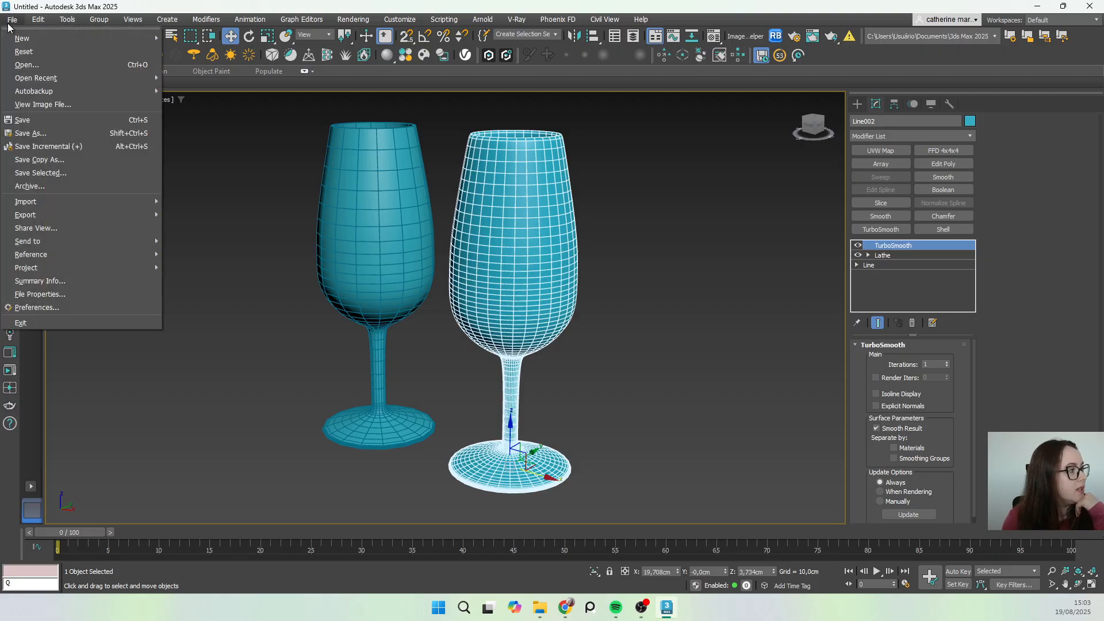
pyautogui.click(39, 132)
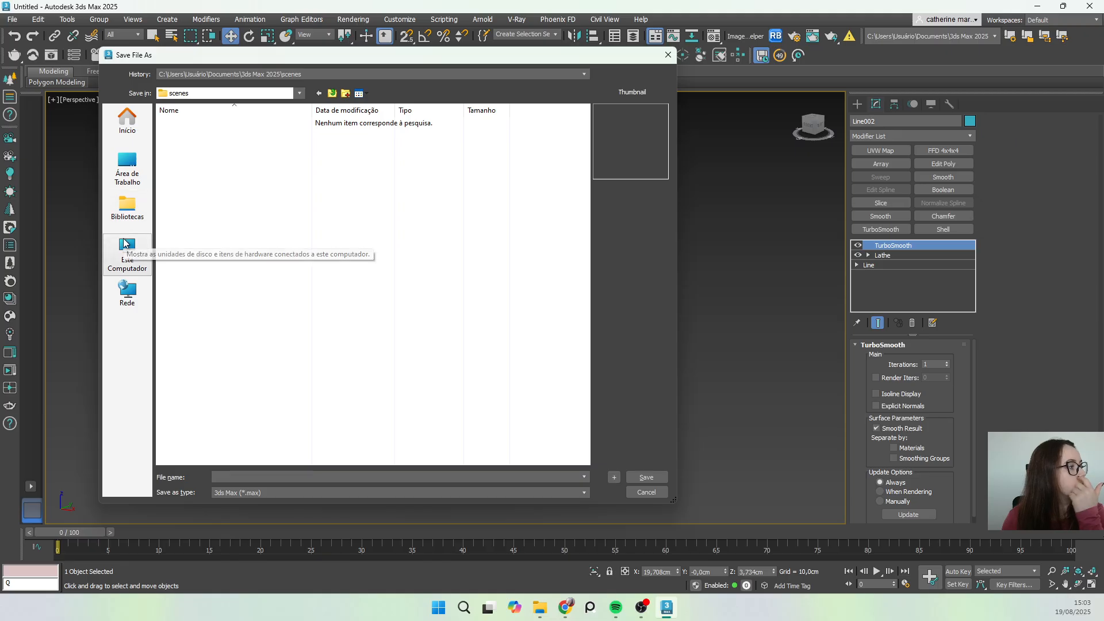
pyautogui.click(127, 253)
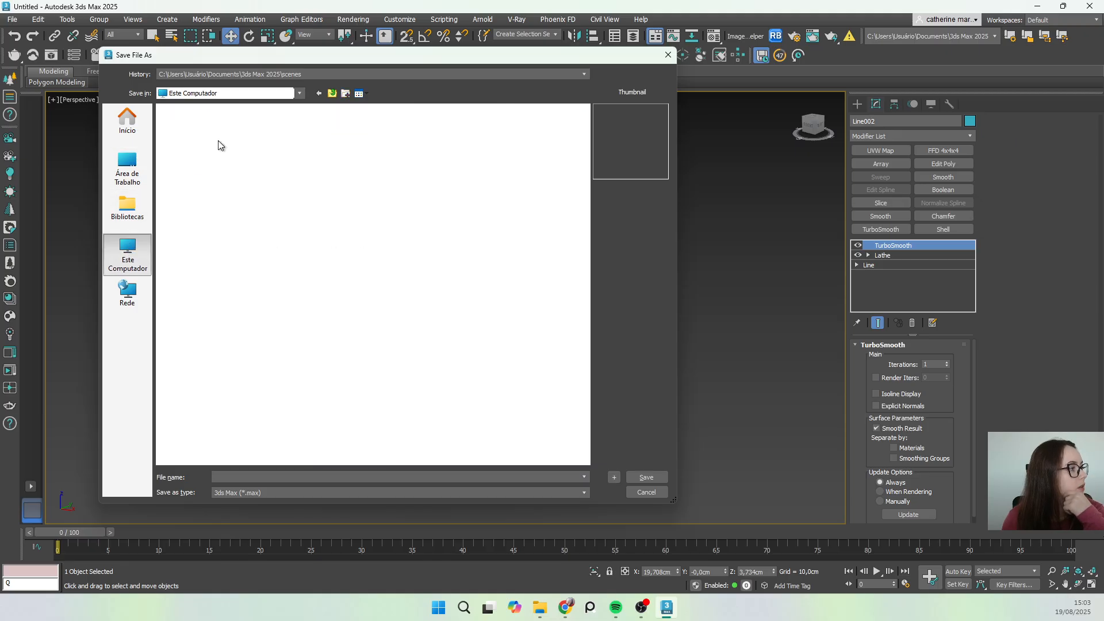
pyautogui.click(219, 135)
pyautogui.doubleClick(218, 134)
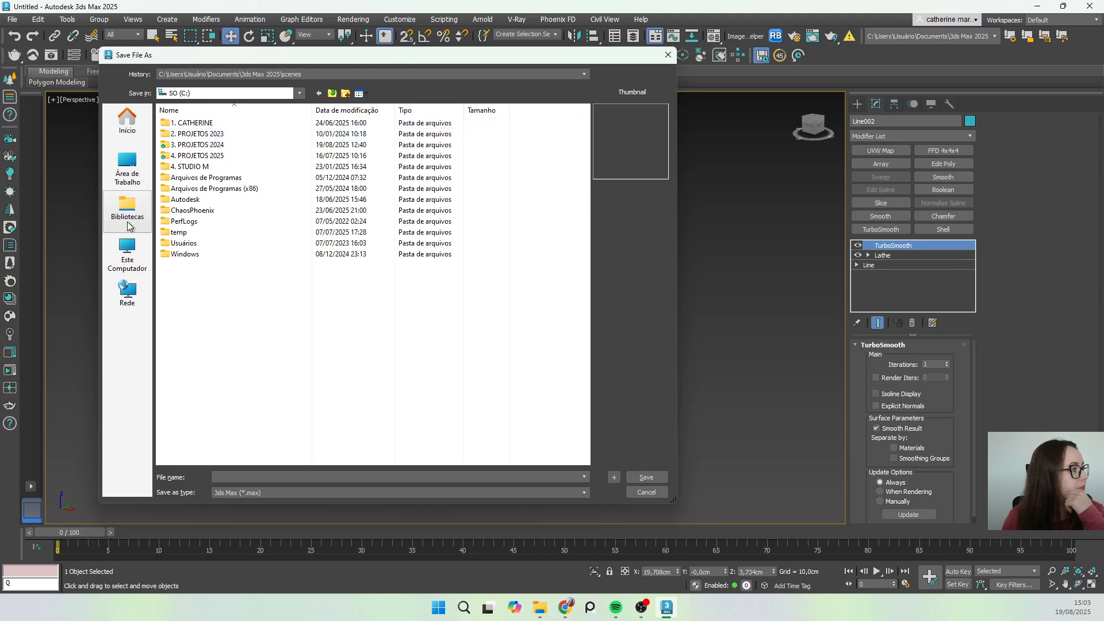
pyautogui.click(127, 216)
pyautogui.doubleClick(219, 126)
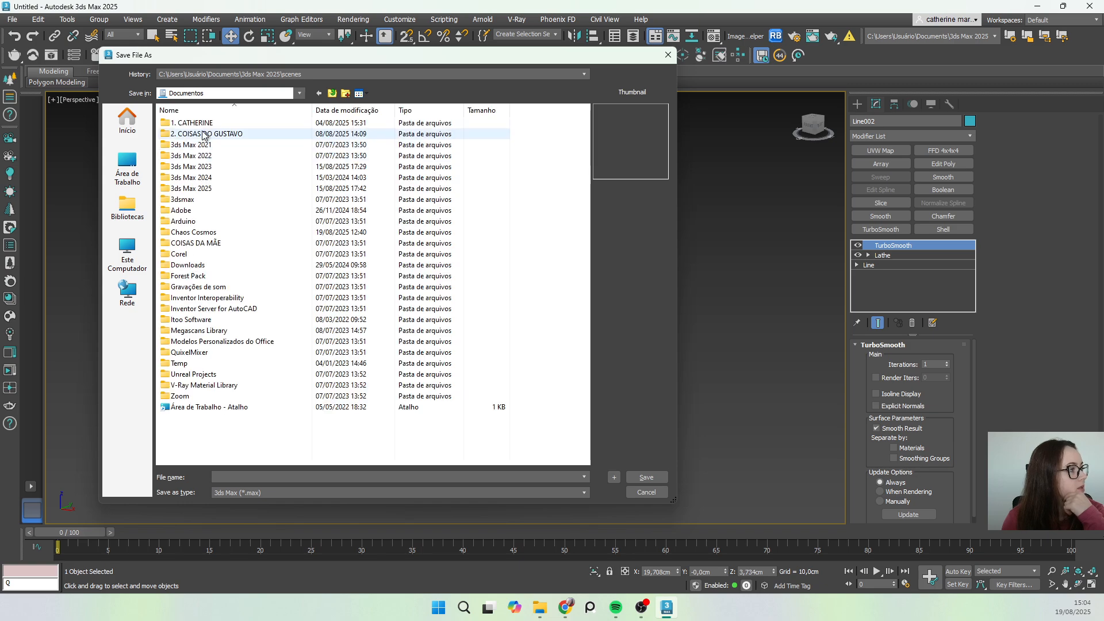
# Step: Choose the TUTORIAIS AULAS LAB4 folder as save location, inside 1. AULAS, 1. DESIGN, 4. LABORATÓRIO DIGITAL 4
pyautogui.doubleClick(195, 123)
pyautogui.doubleClick(196, 134)
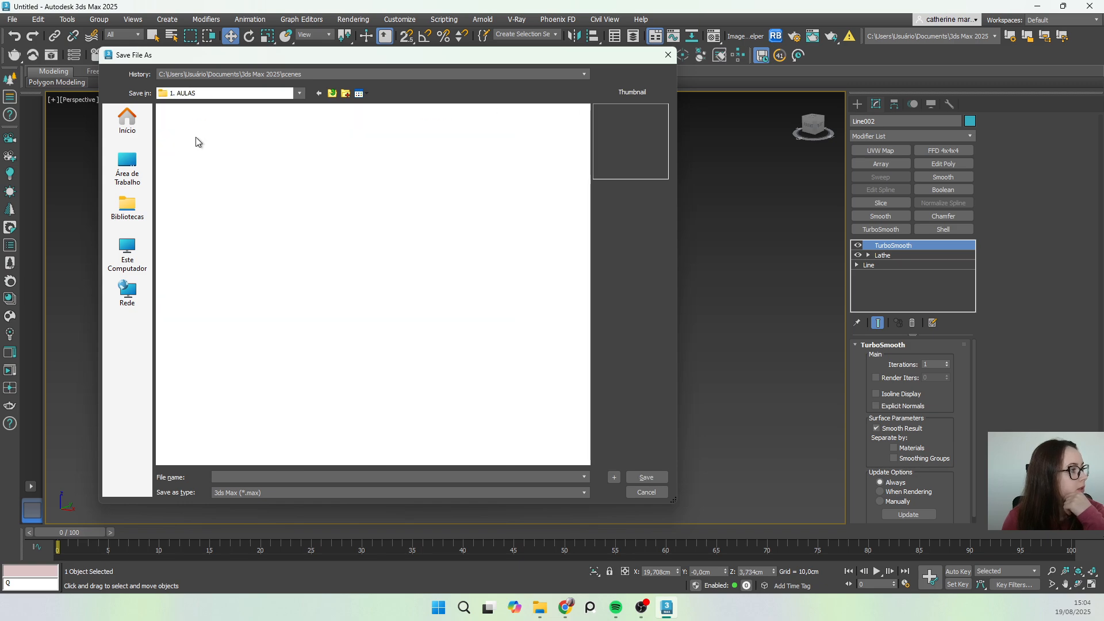
pyautogui.doubleClick(187, 123)
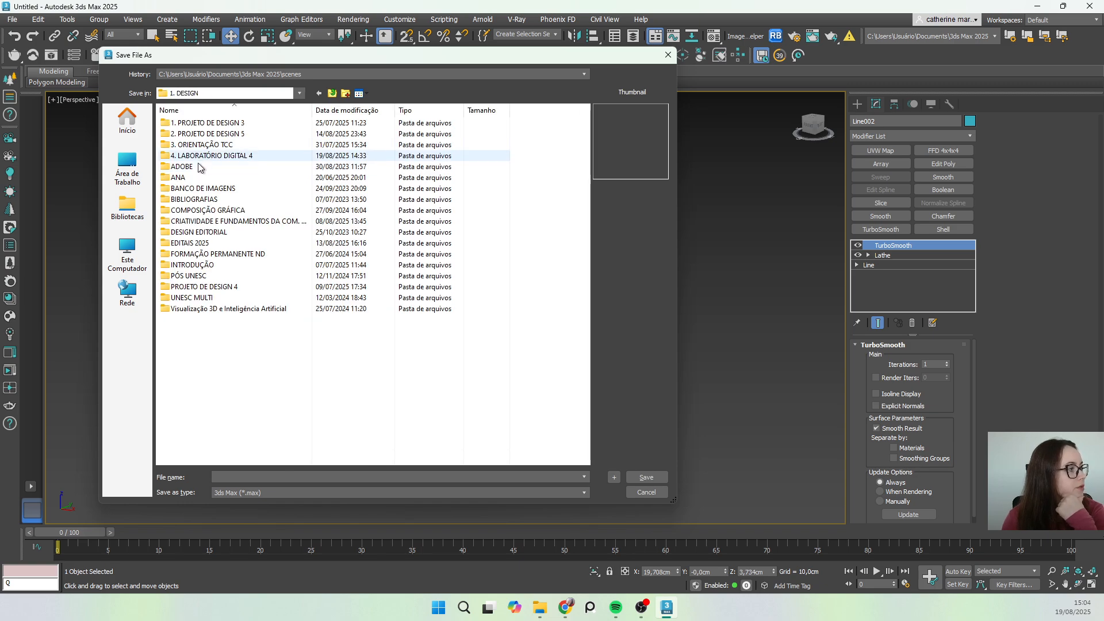
pyautogui.click(204, 157)
pyautogui.doubleClick(204, 157)
pyautogui.doubleClick(191, 124)
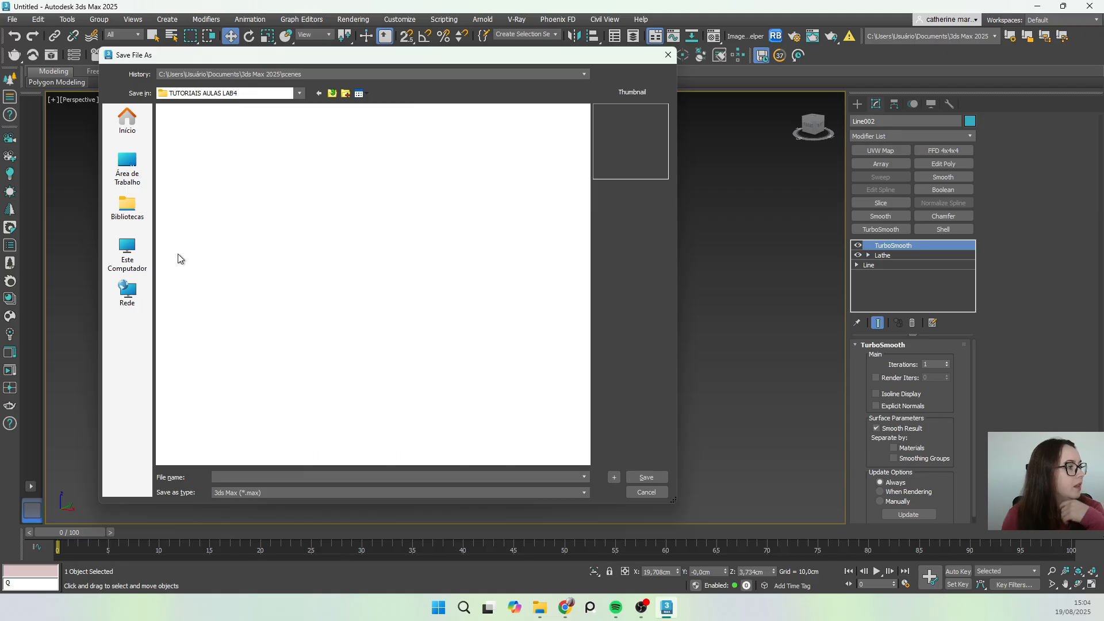
# Step: Name the scene file TAÇA_AULA_2 and save it in 3ds Max format
pyautogui.write('TA')
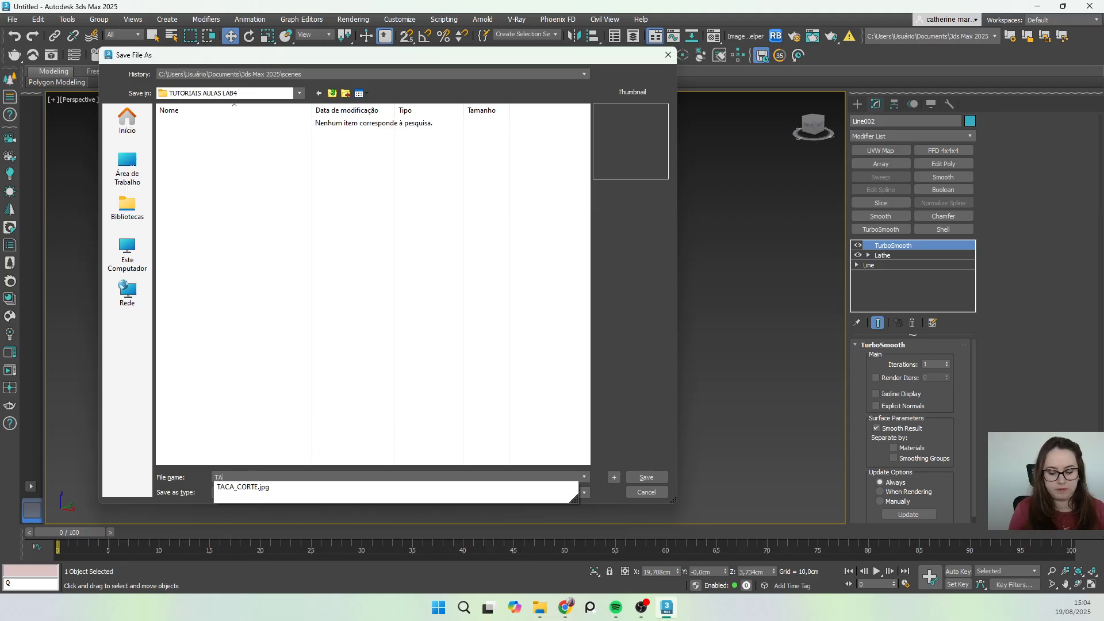
pyautogui.write('ÇA_AULA_2')
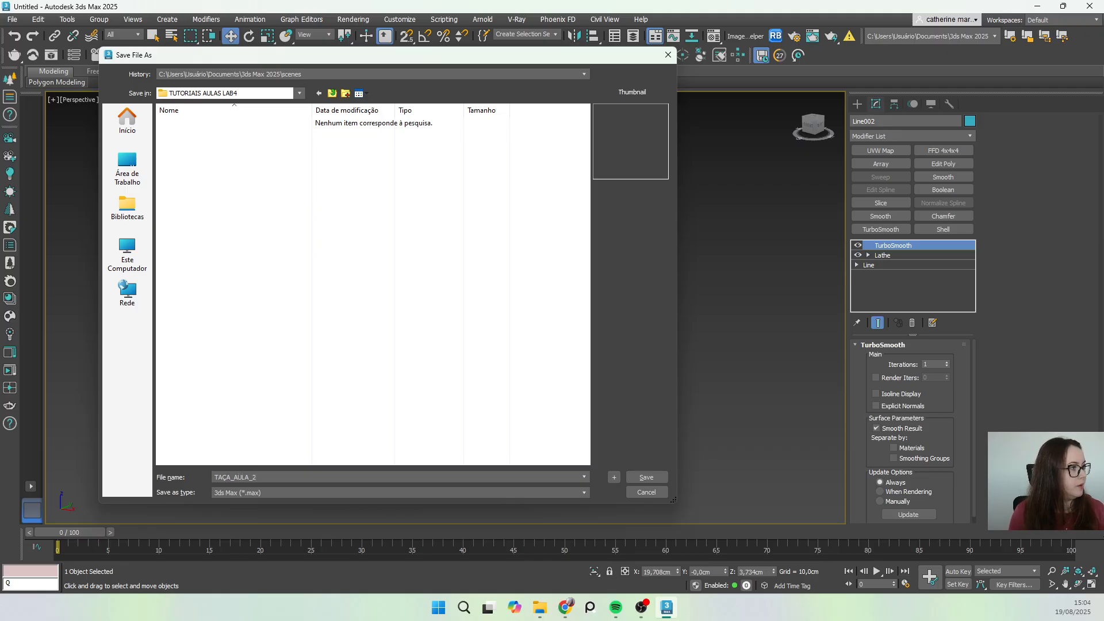
pyautogui.press('Return')
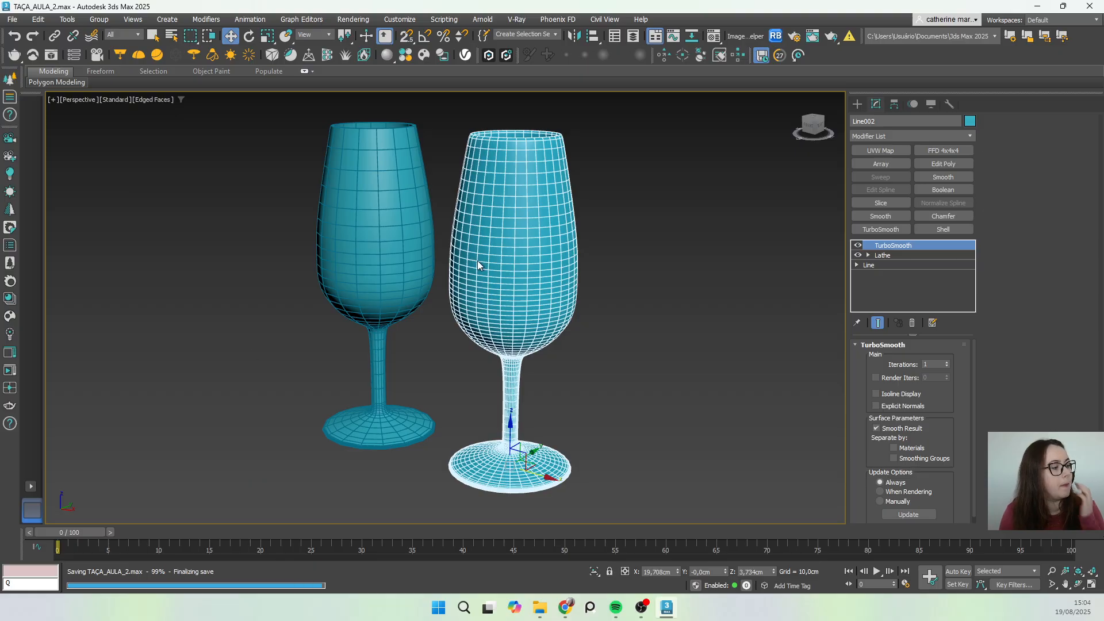